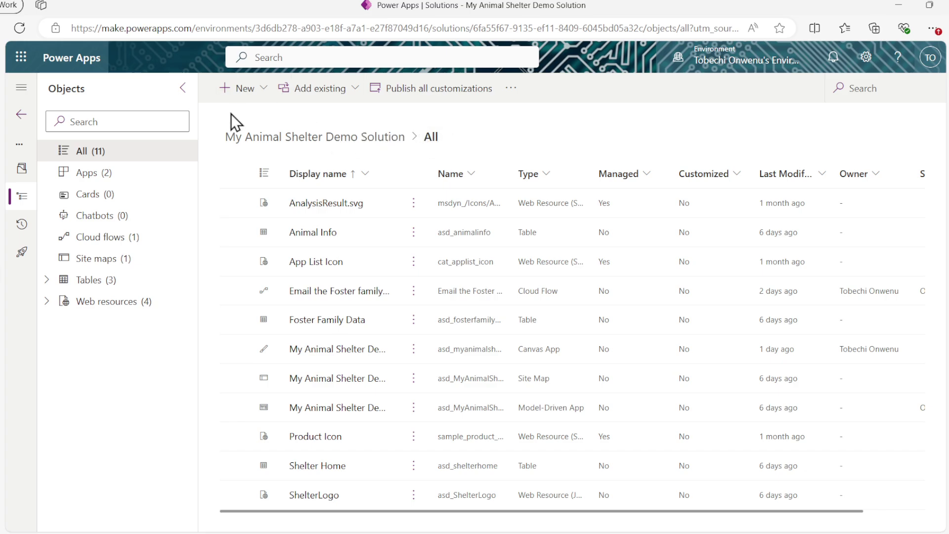
pyautogui.moveTo(222, 121); pyautogui.dragTo(421, 152)
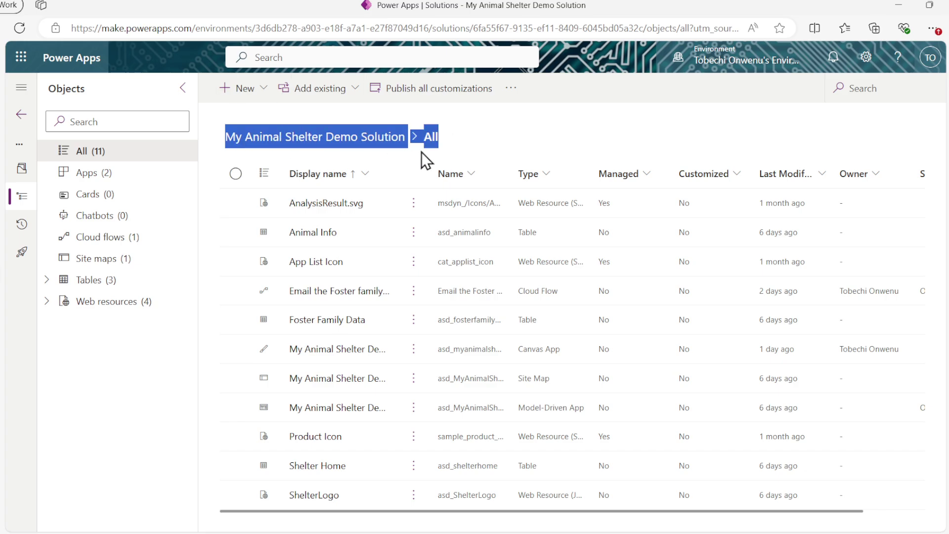
pyautogui.click(508, 146)
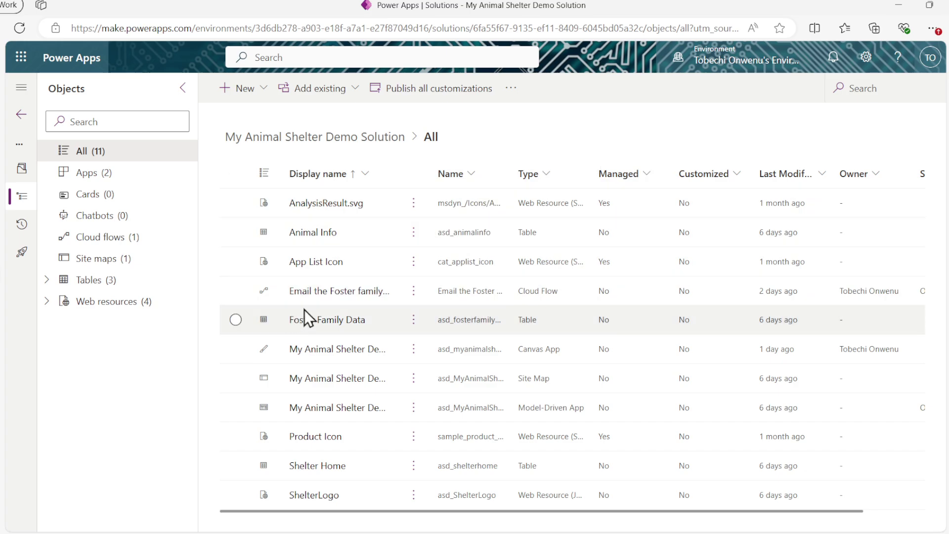
pyautogui.click(328, 320)
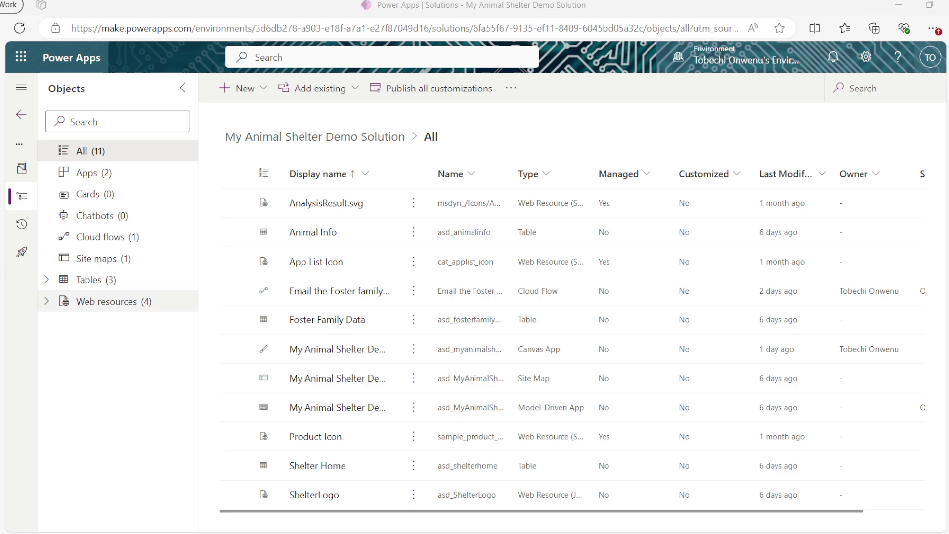
# Step: Play the model-driven app from the My Animal Shelter Demo Solution and open a new Animal Info record form
pyautogui.click(115, 175)
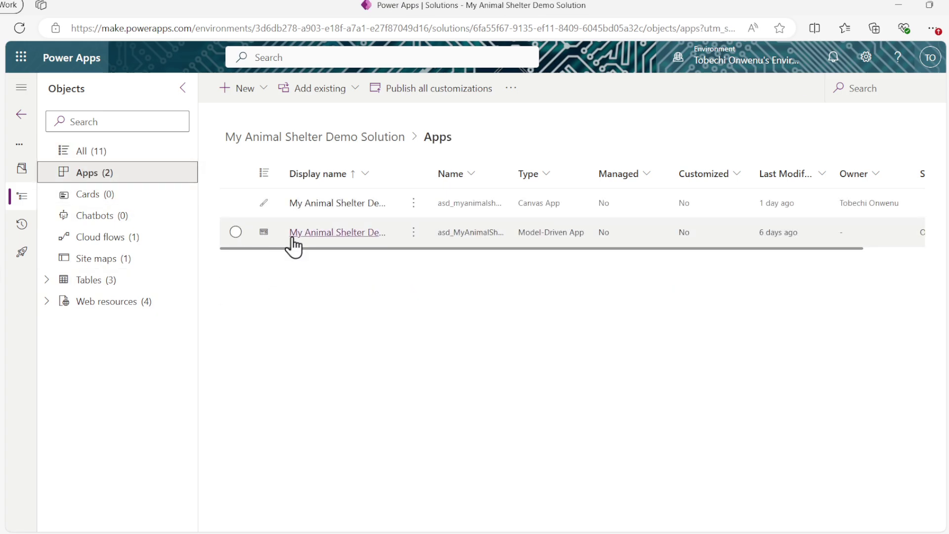
pyautogui.click(413, 234)
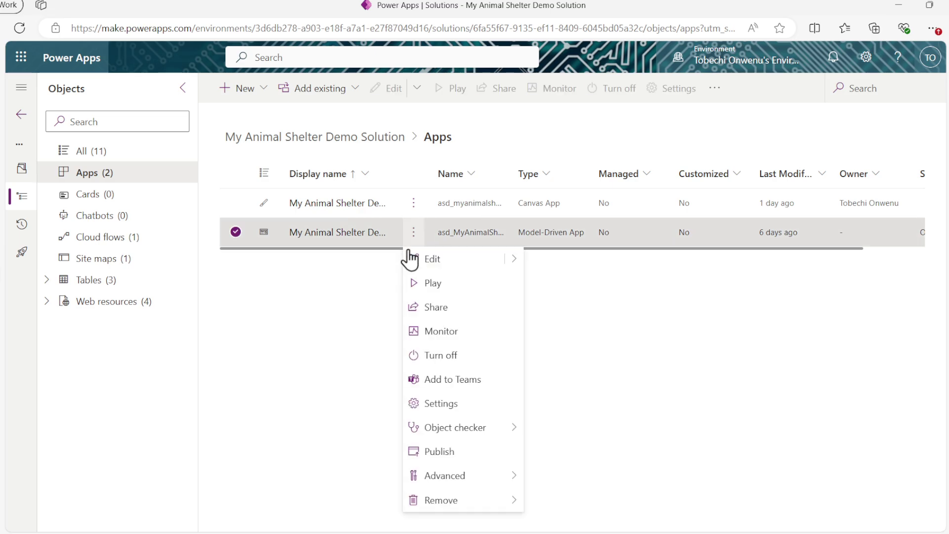
pyautogui.click(427, 291)
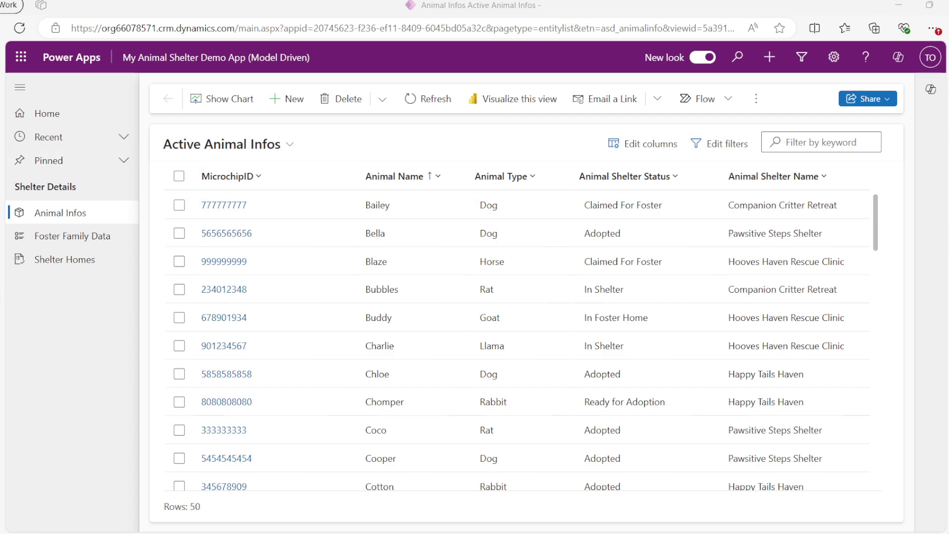
pyautogui.click(283, 104)
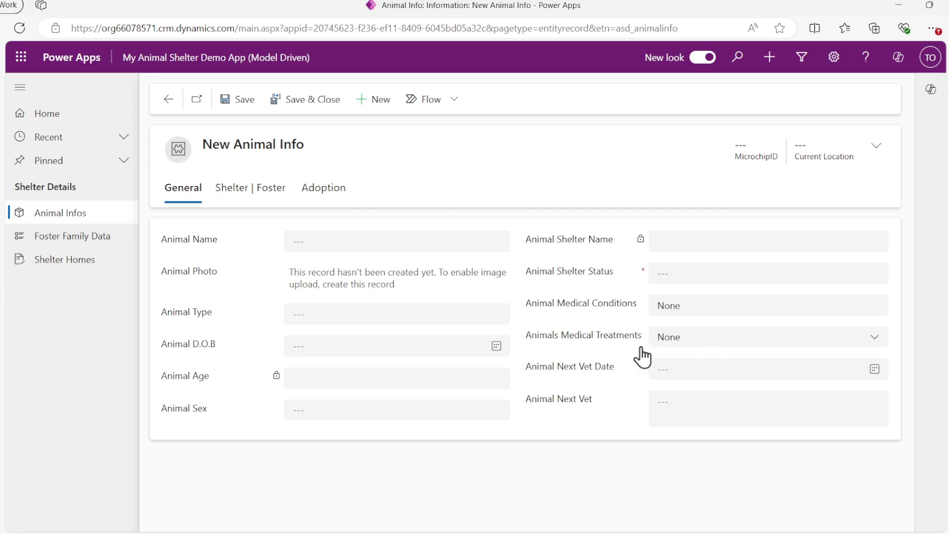
# Step: Switch to the Animal Management Solution, play its Animal Management model-driven app and open a new Animal Data record form
pyautogui.moveTo(2, 328)
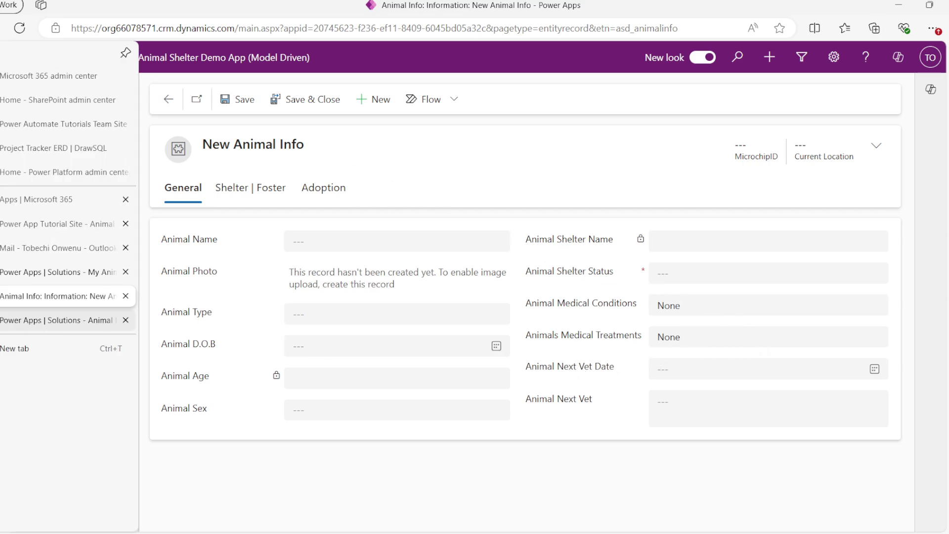
pyautogui.click(57, 320)
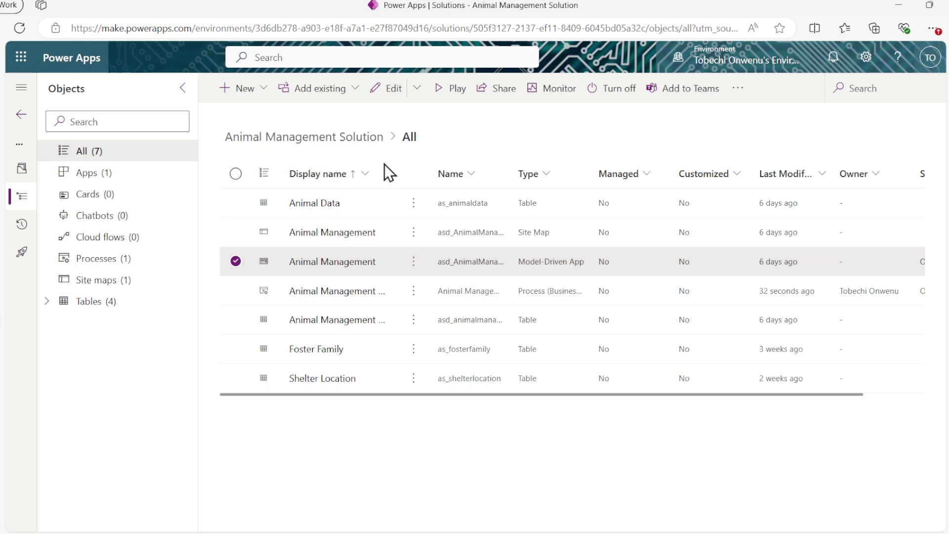
pyautogui.click(414, 262)
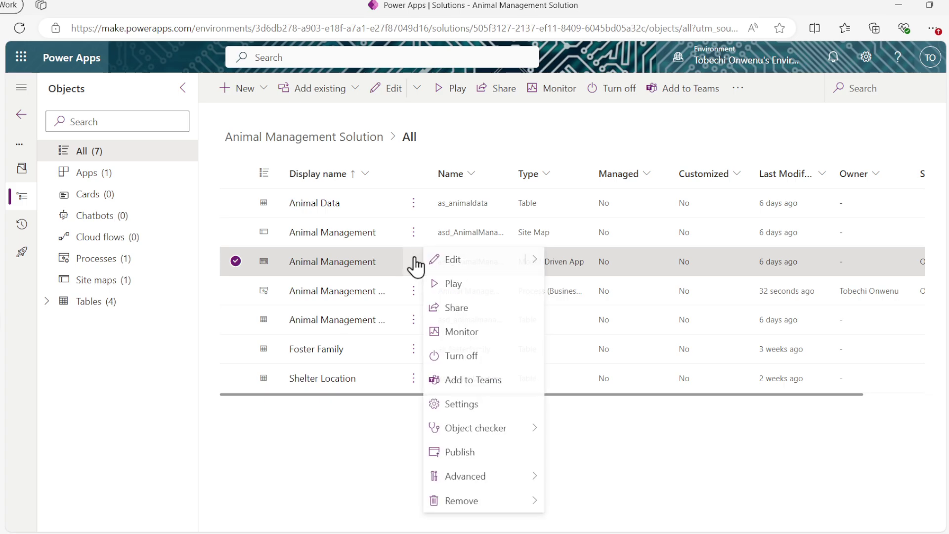
pyautogui.click(438, 288)
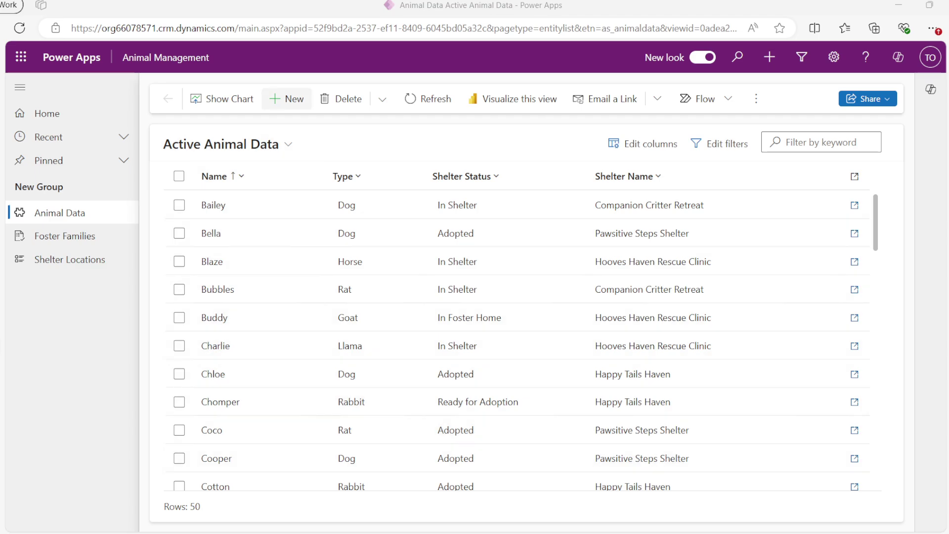
pyautogui.click(292, 100)
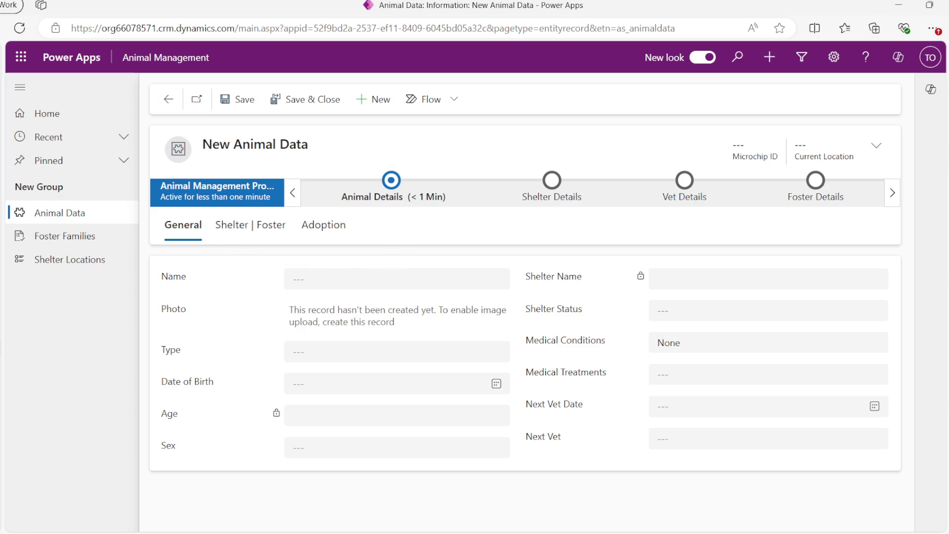
# Step: Return to the New Animal Info form and examine its Shelter | Foster, Adoption and General sections
pyautogui.moveTo(2, 319)
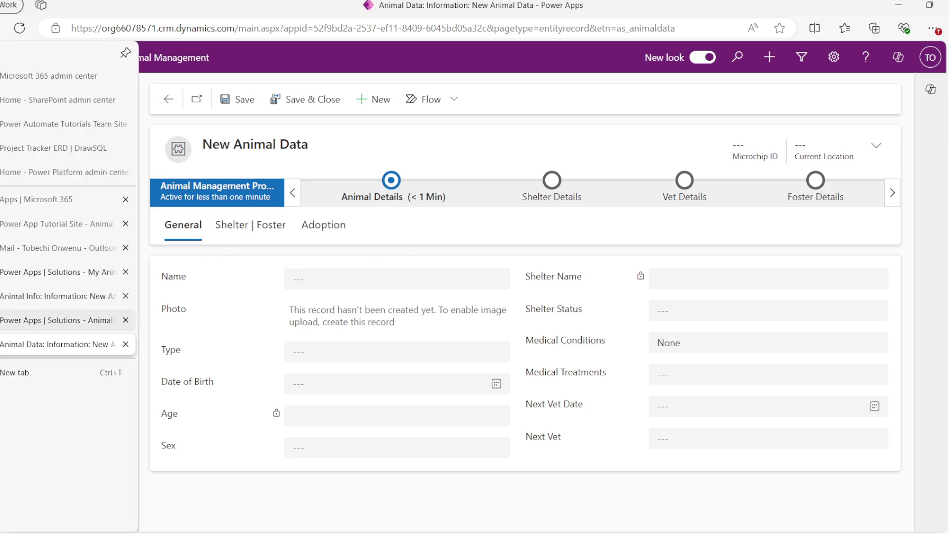
pyautogui.click(30, 296)
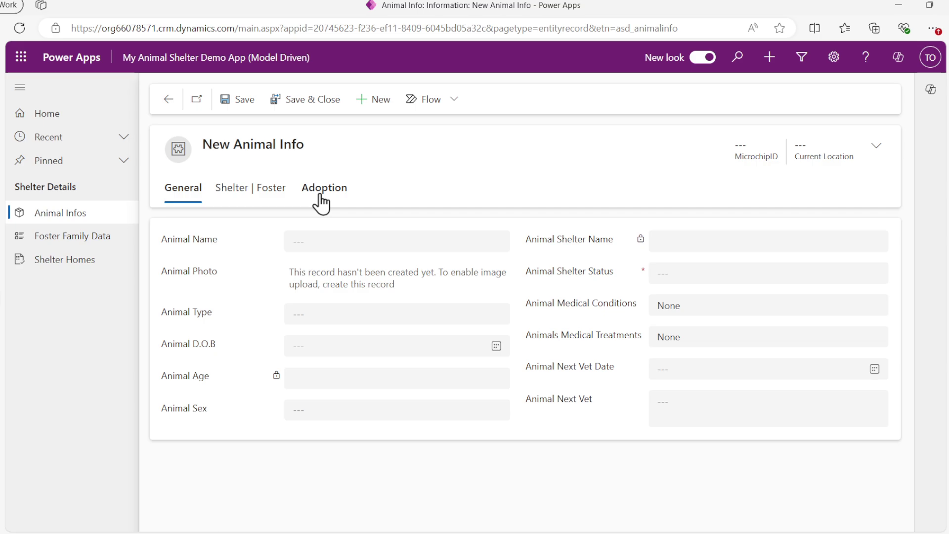
pyautogui.click(267, 206)
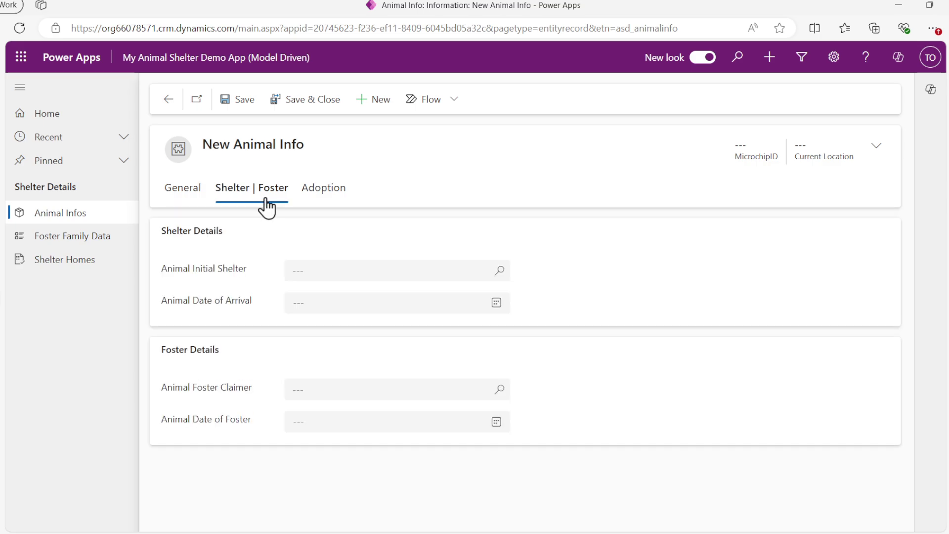
pyautogui.click(313, 199)
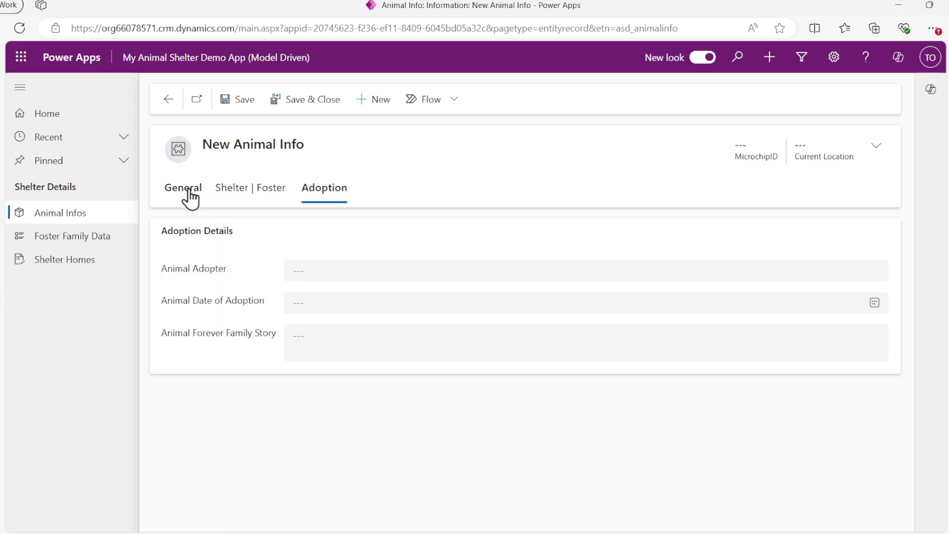
pyautogui.click(183, 194)
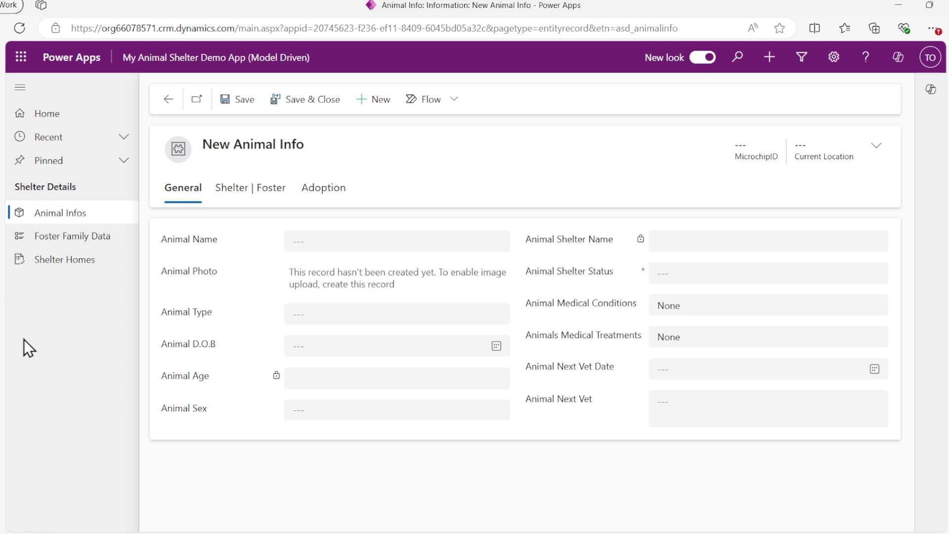
# Step: In the New Animal Data form's Animal Details stage, enter the name Shelly and set the type to Cat
pyautogui.moveTo(2, 296)
pyautogui.click(60, 344)
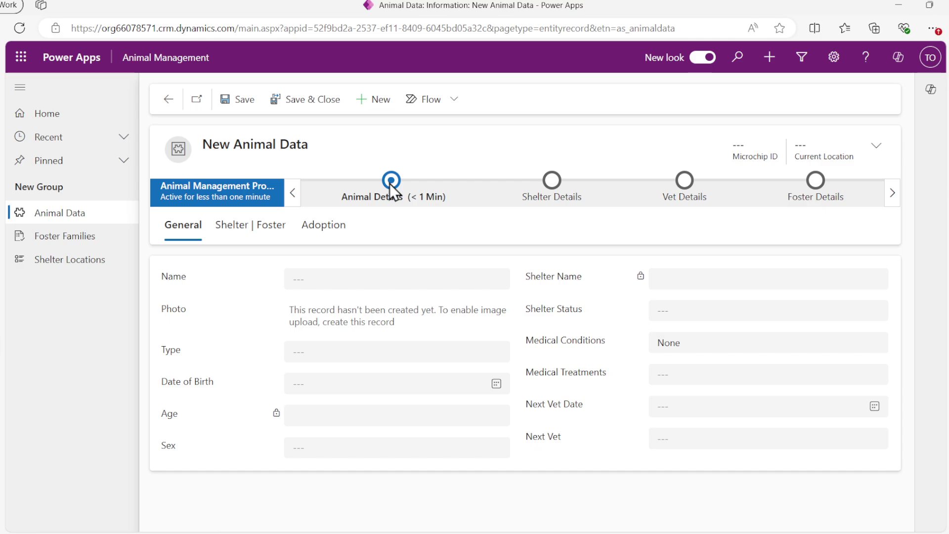
pyautogui.click(392, 188)
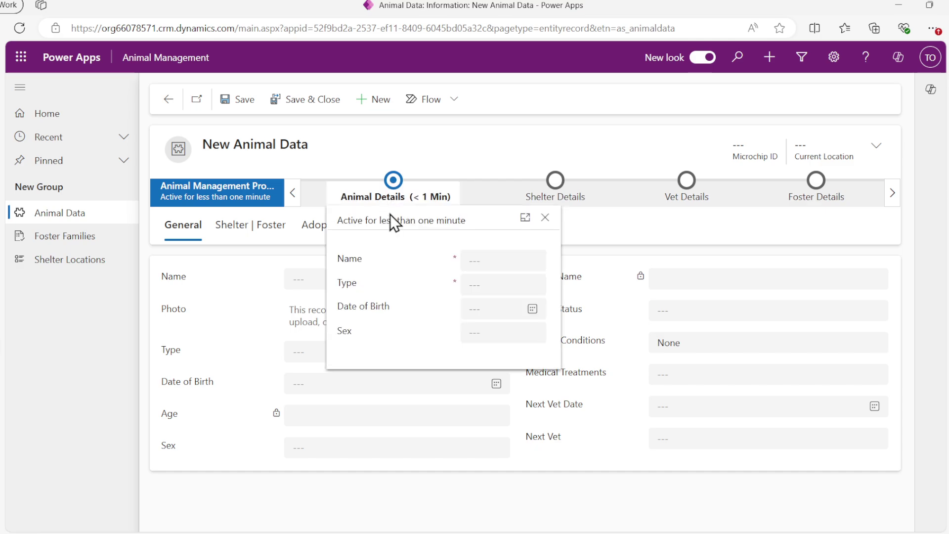
pyautogui.click(486, 266)
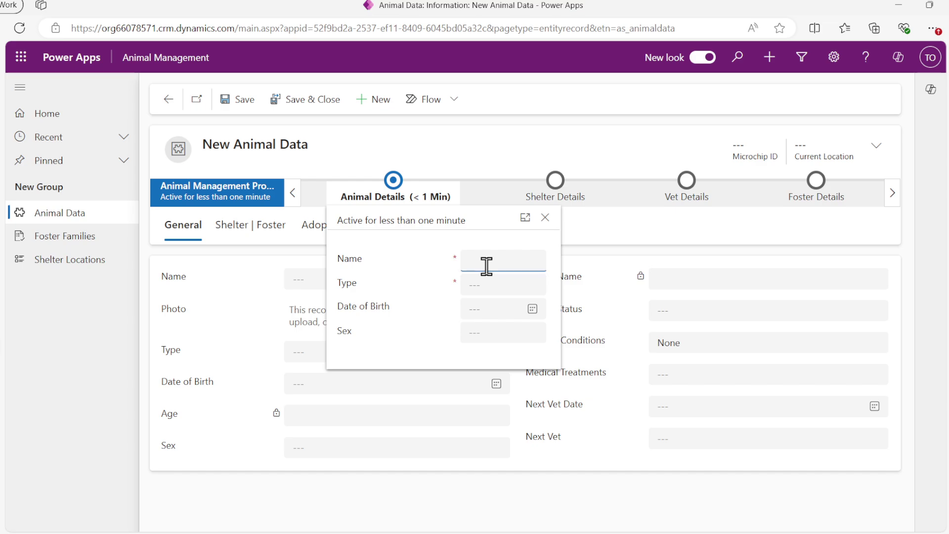
pyautogui.write('Check Vet Date')
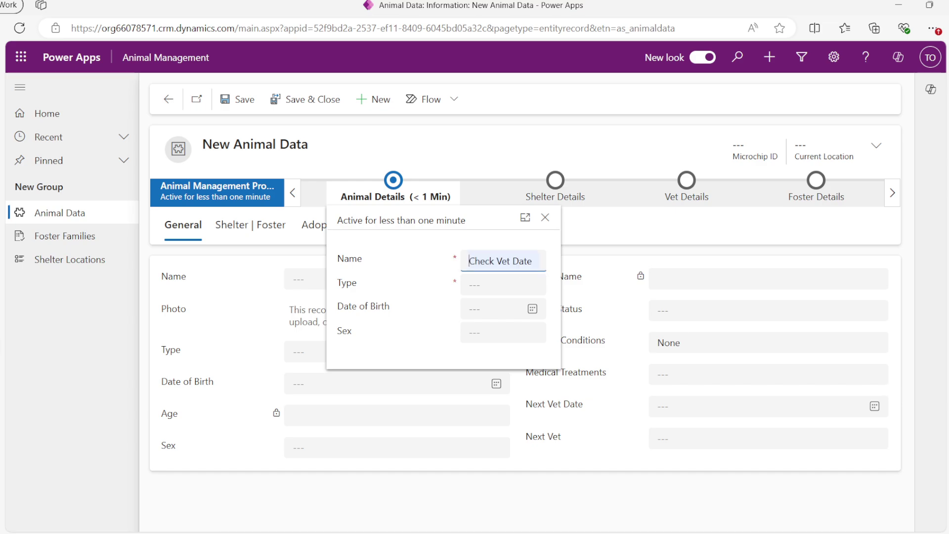
pyautogui.write('Shelly')
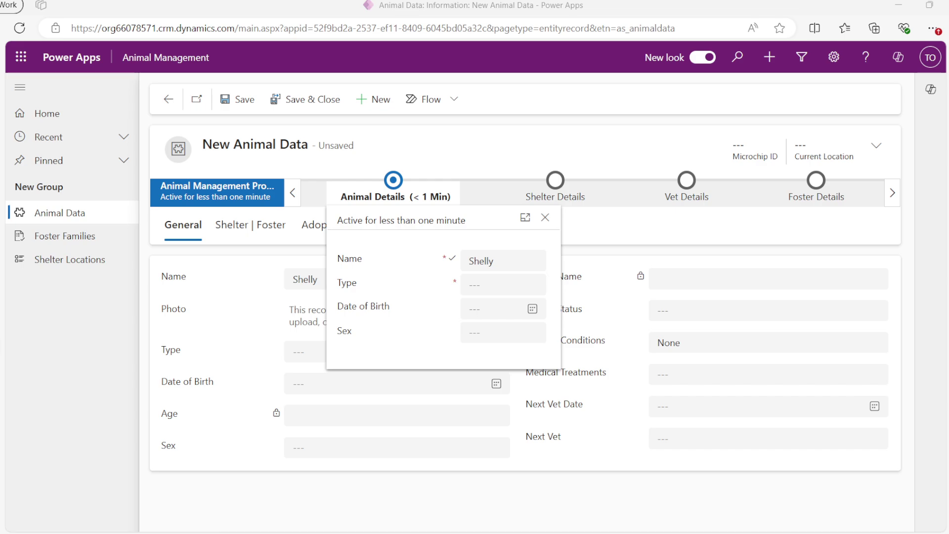
pyautogui.click(508, 285)
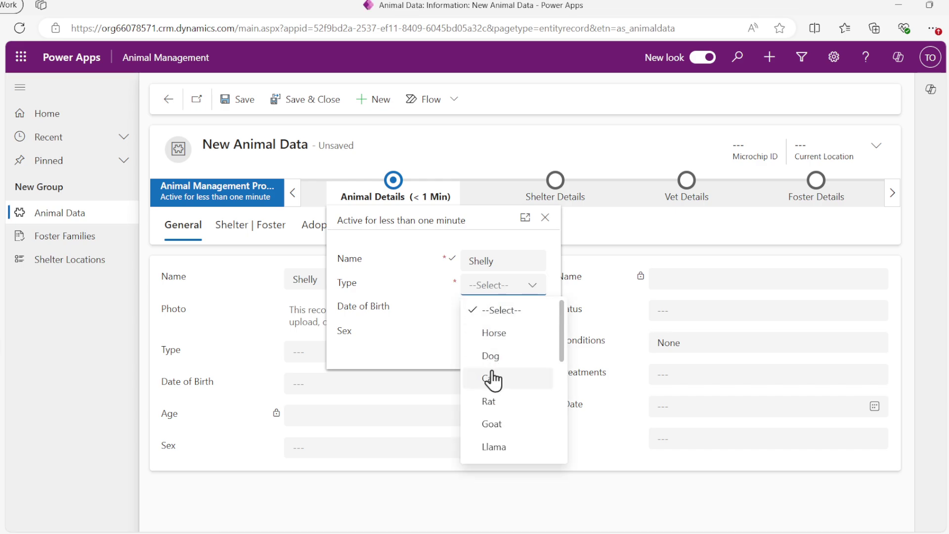
pyautogui.click(489, 384)
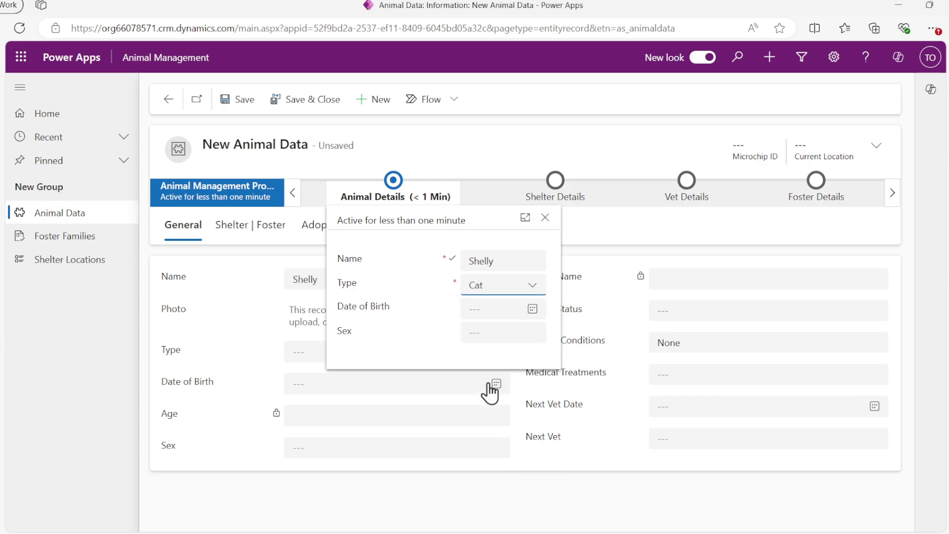
# Step: Pick the animal's date of birth and set the sex to Female in the Animal Details stage
pyautogui.click(530, 310)
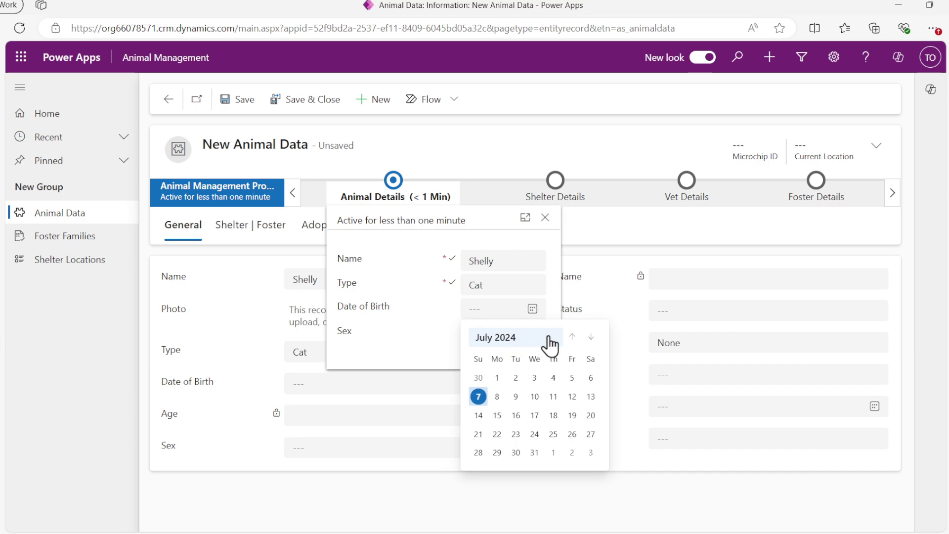
pyautogui.click(572, 337)
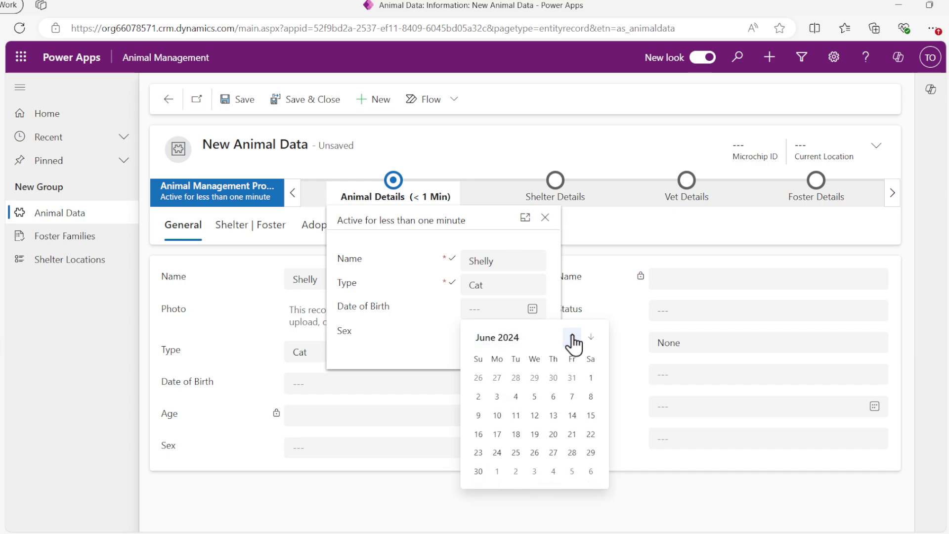
pyautogui.click(519, 344)
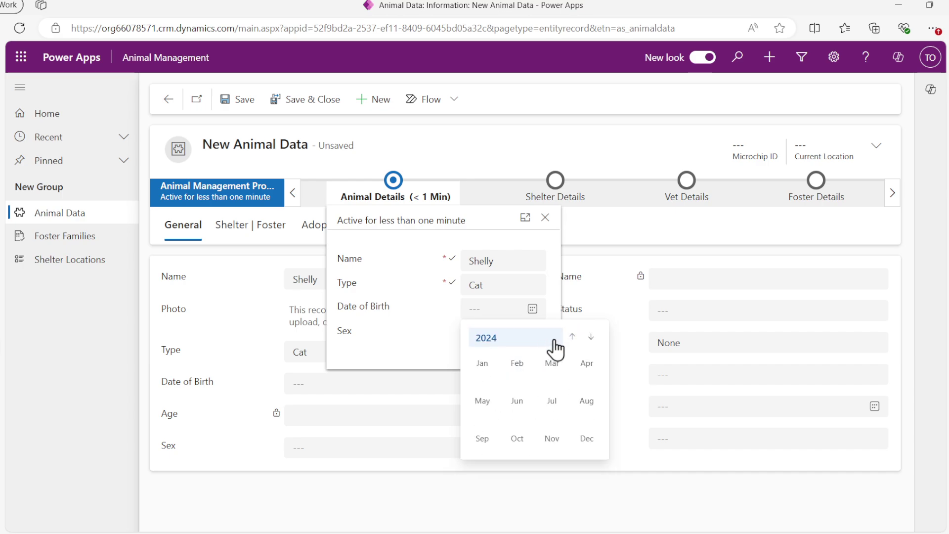
pyautogui.click(573, 337)
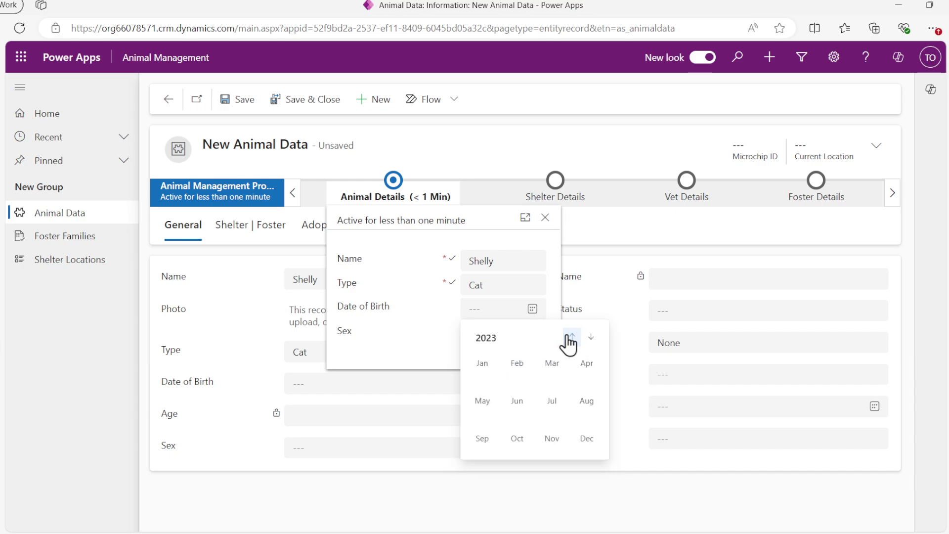
pyautogui.click(517, 401)
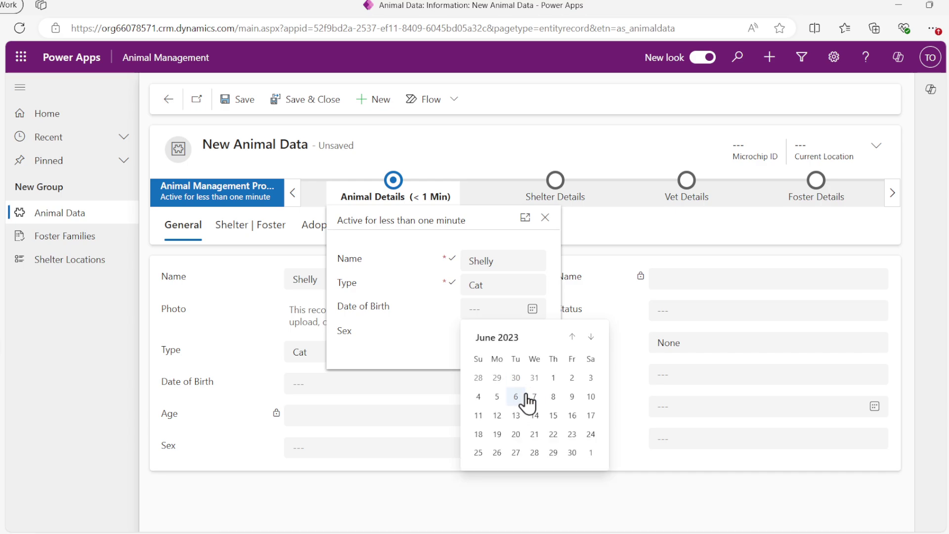
pyautogui.click(534, 397)
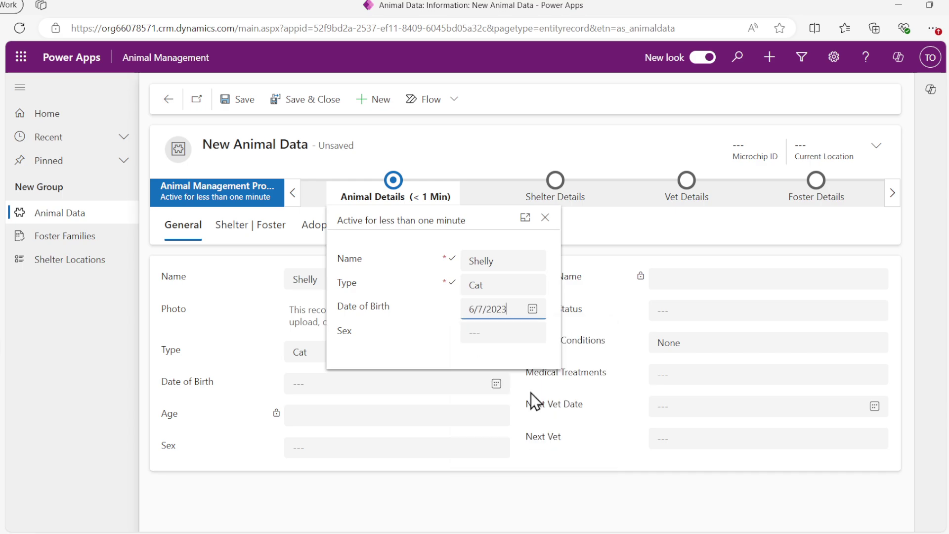
pyautogui.click(525, 333)
pyautogui.click(500, 405)
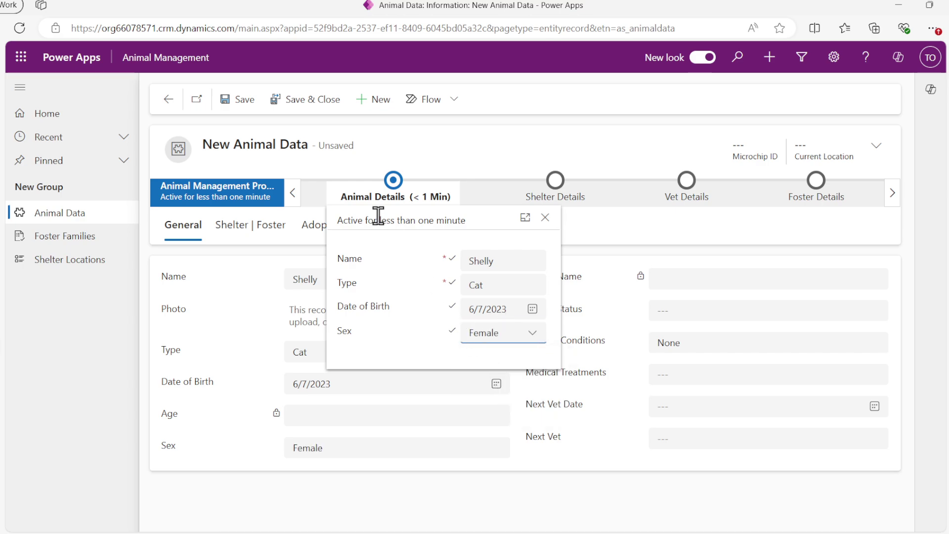
# Step: Save the new animal record and advance its process from Animal Details to the Shelter Details stage
pyautogui.click(229, 104)
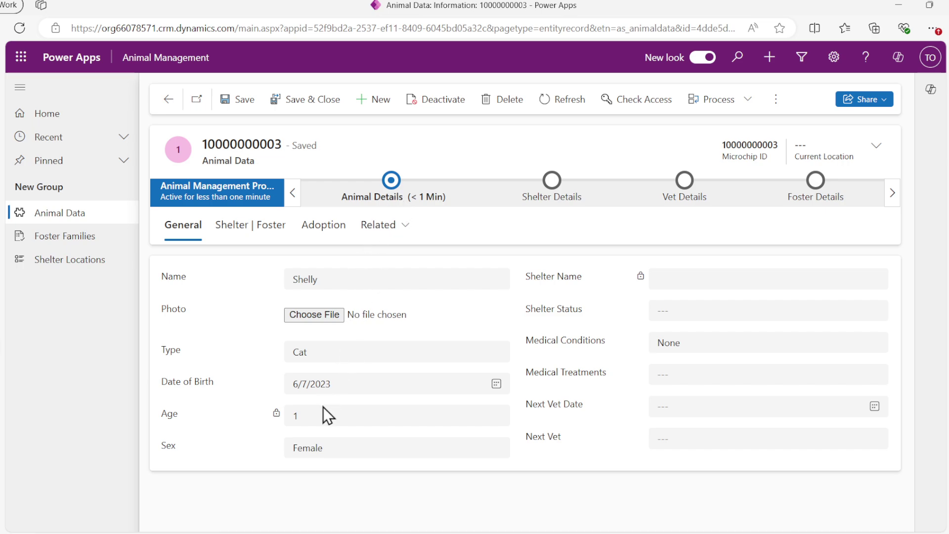
pyautogui.click(392, 182)
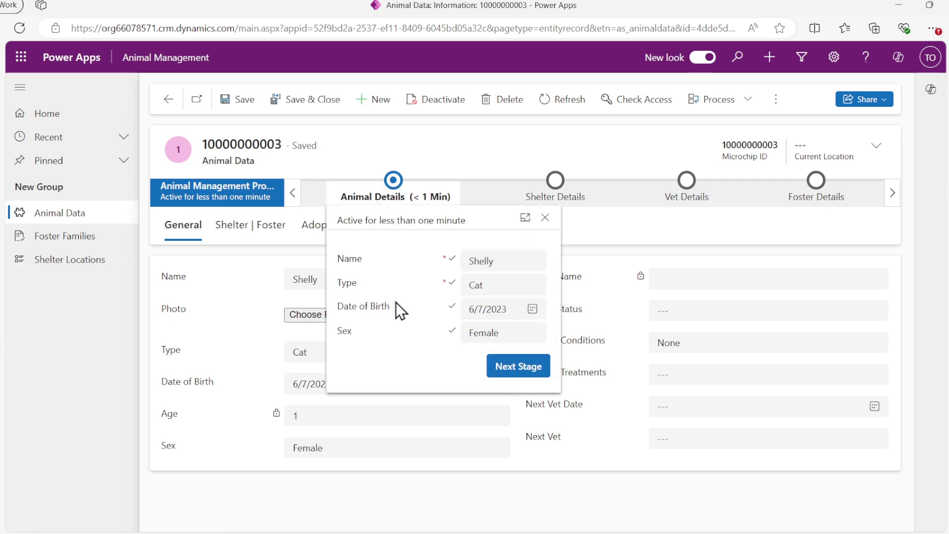
pyautogui.click(517, 380)
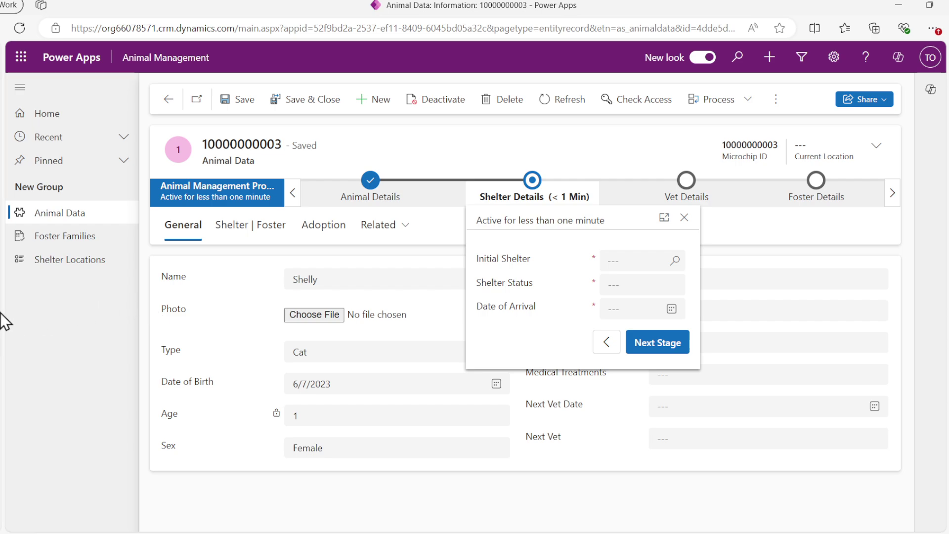
# Step: Return to the My Animal Shelter Demo Solution and create a business process flow named Animal Info Process on the Animal Info table
pyautogui.moveTo(3, 312)
pyautogui.hotkey('ctrl', 'w')
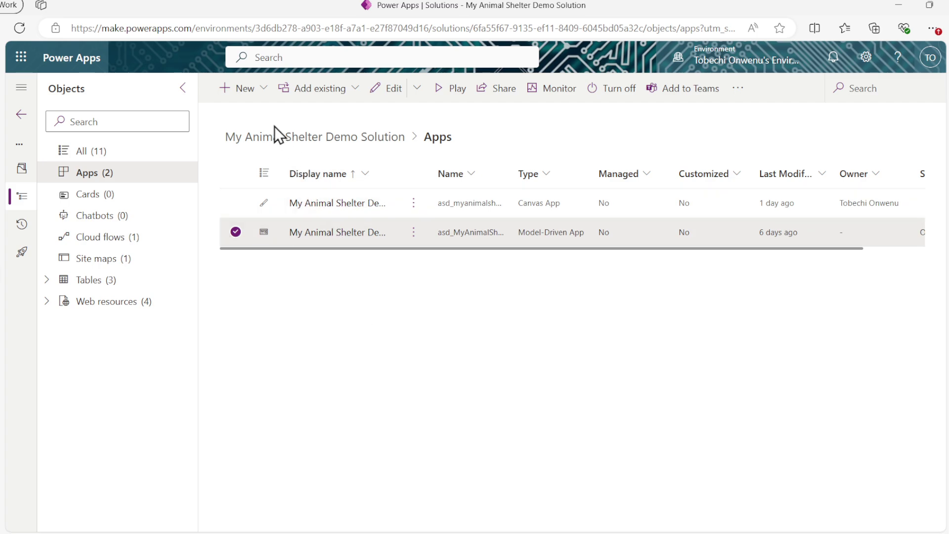
pyautogui.click(253, 91)
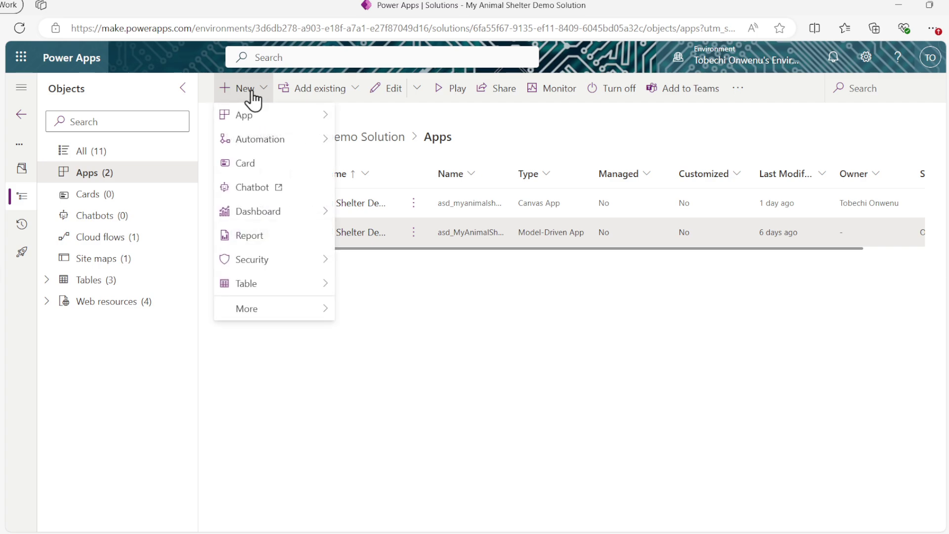
pyautogui.moveTo(254, 143)
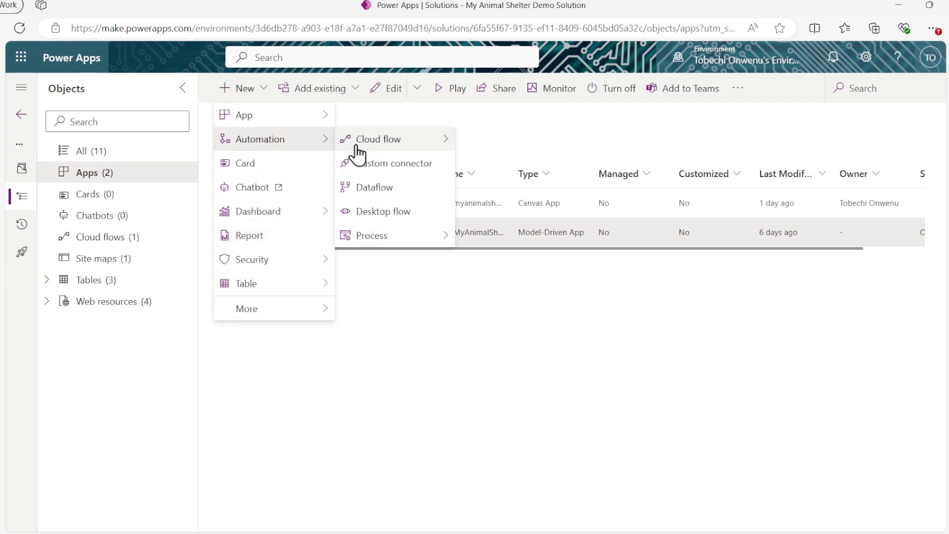
pyautogui.moveTo(391, 239)
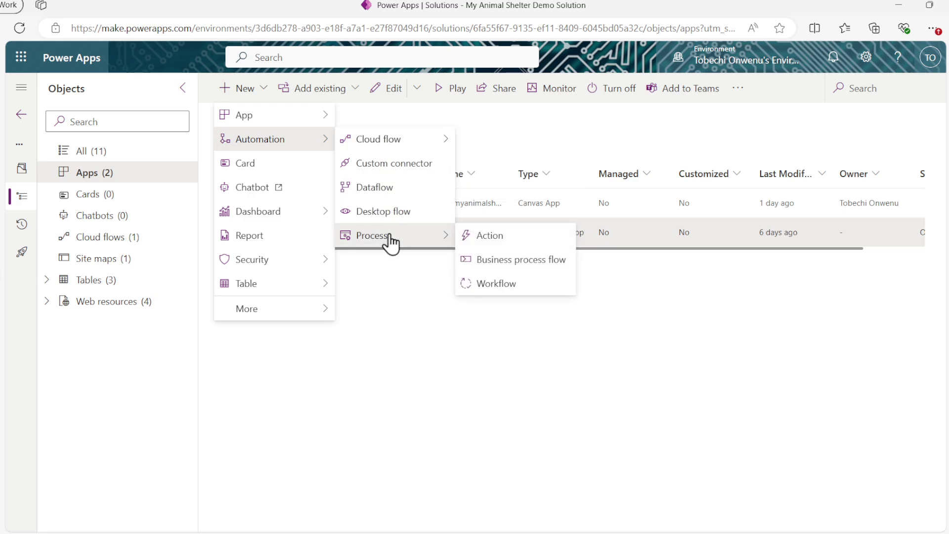
pyautogui.click(490, 270)
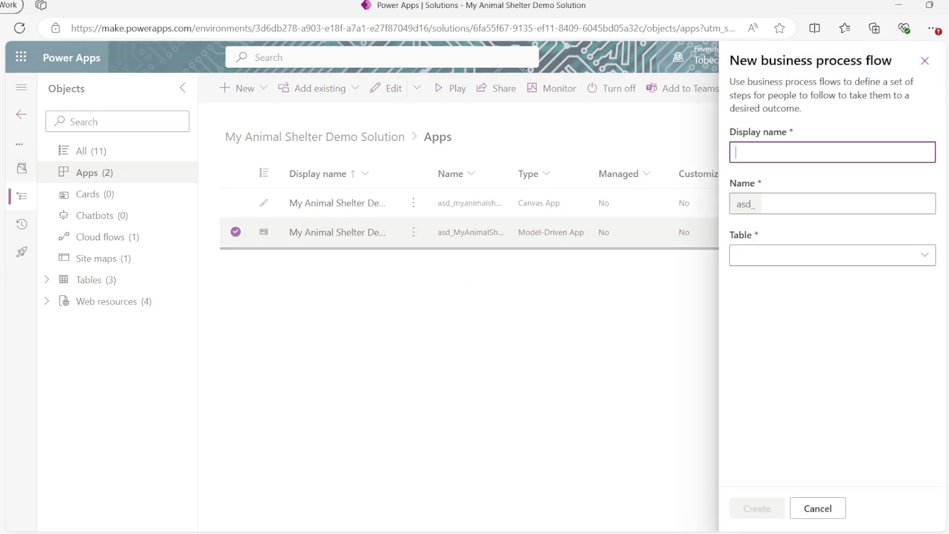
pyautogui.write('Animal Info Process')
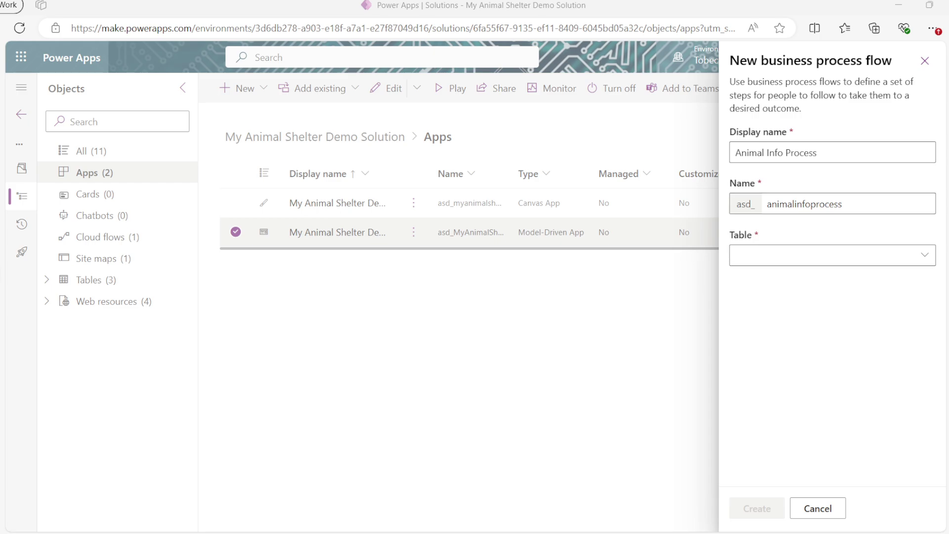
pyautogui.click(925, 255)
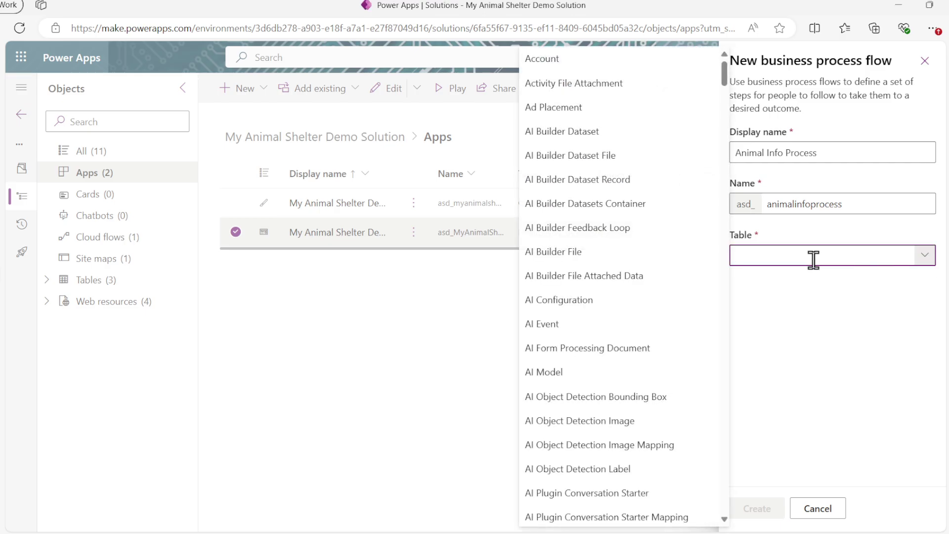
pyautogui.scroll(-2, 628, 354)
pyautogui.scroll(-8, 630, 357)
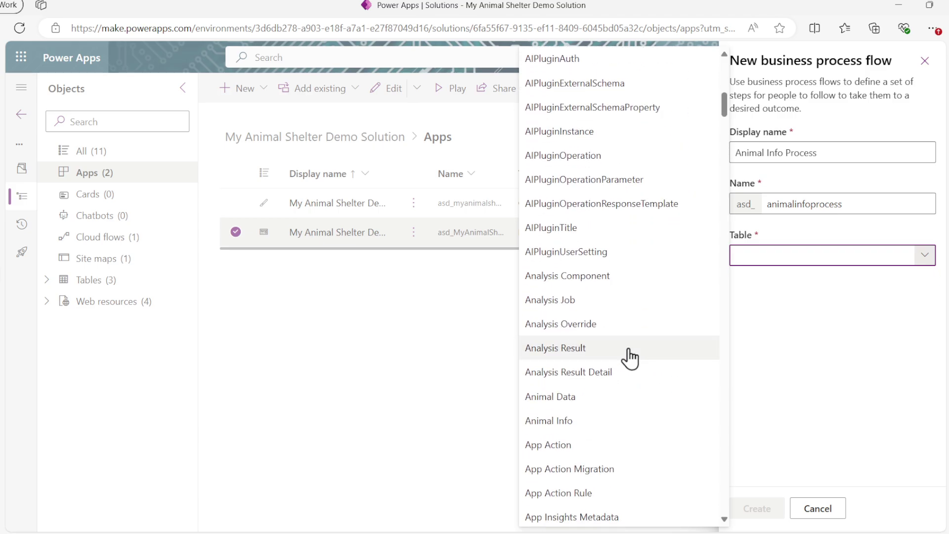
pyautogui.click(576, 422)
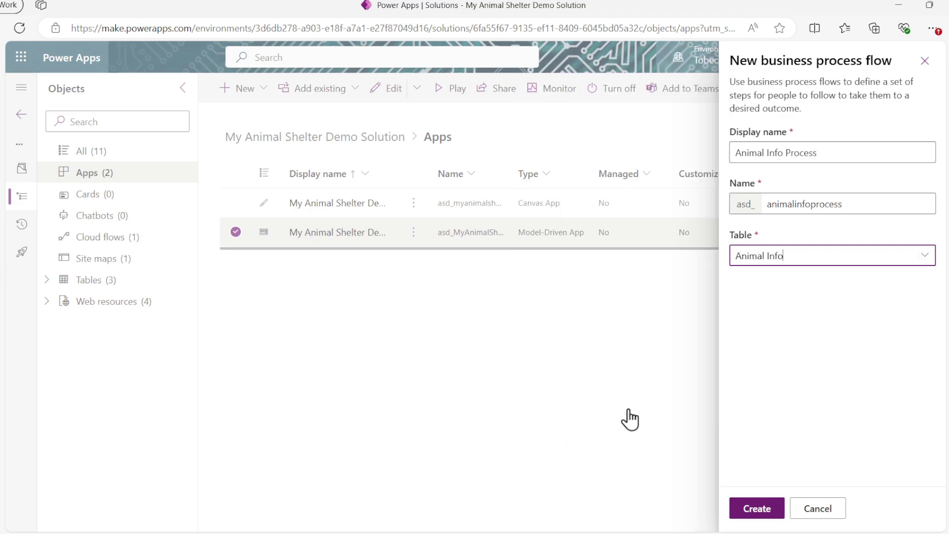
pyautogui.click(760, 511)
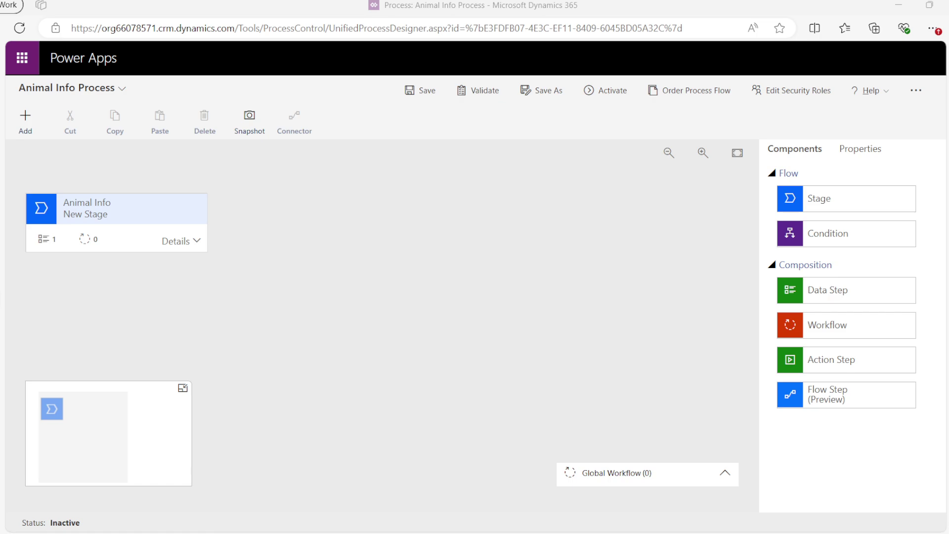
# Step: Describe the process as streamlining shelter animal data entry and management by guiding staff through structured stages to capture details efficiently, and save it
pyautogui.click(122, 88)
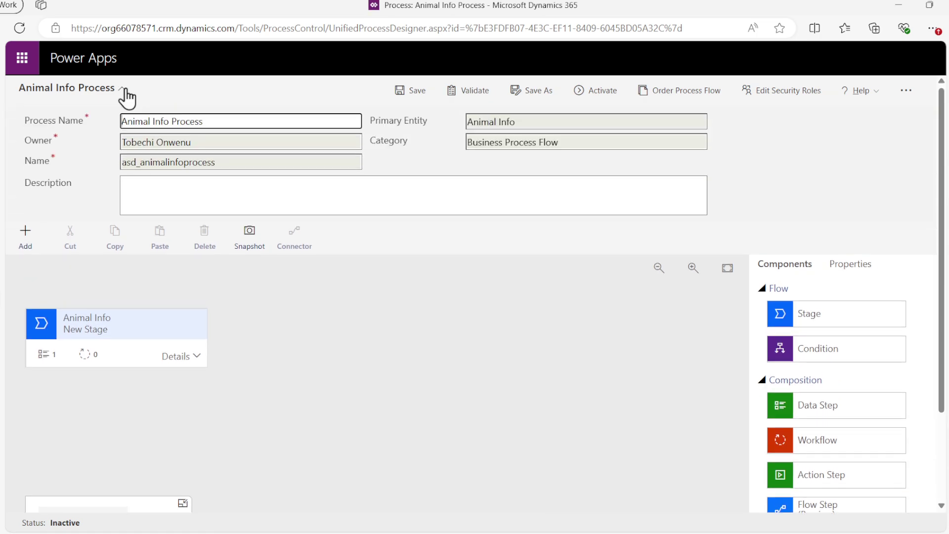
pyautogui.click(144, 187)
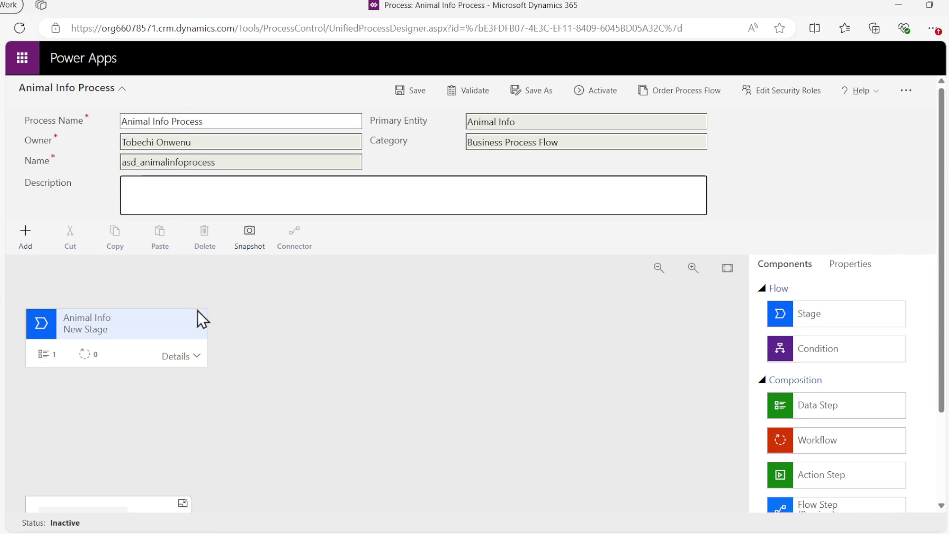
pyautogui.write('This Business Process Flow (BPF) is designed to streamline the data entry and management of animals in a shelter environment. It guides shelter staff through a series of structured stages to ensure all necessary details are captured efficiently.')
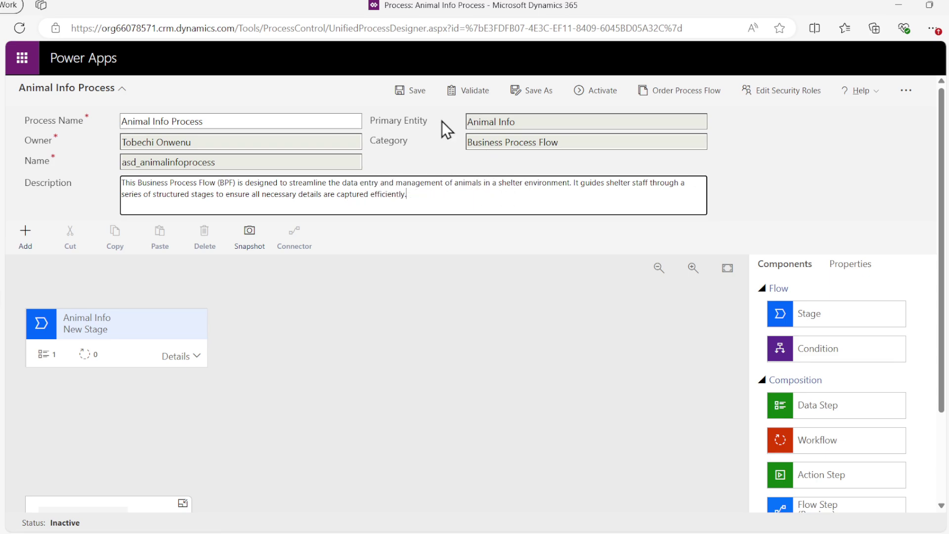
pyautogui.click(419, 92)
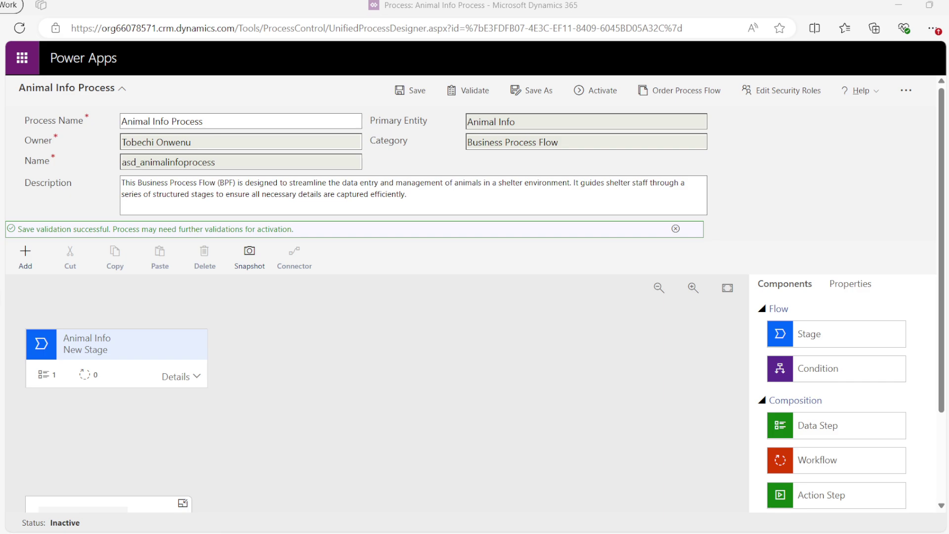
# Step: Rename the process's first stage to Animal Details, set its category to Identify and apply the changes
pyautogui.scroll(-3, 474, 297)
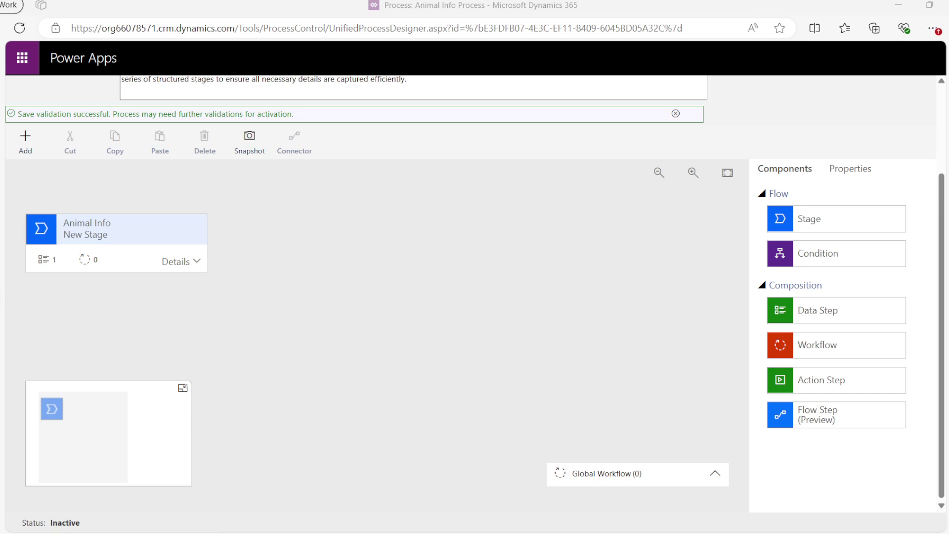
pyautogui.click(166, 252)
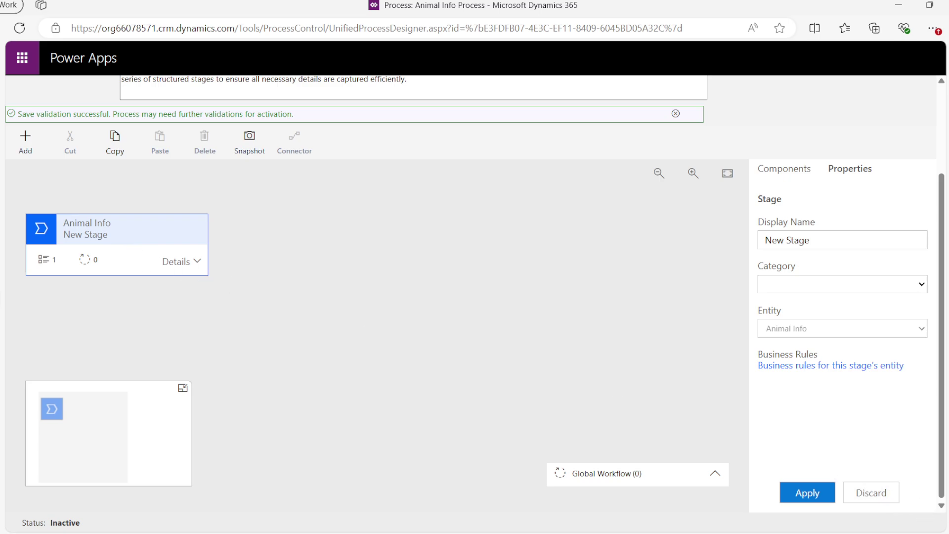
pyautogui.hotkey('ctrl', 'a')
pyautogui.write('Animal Details')
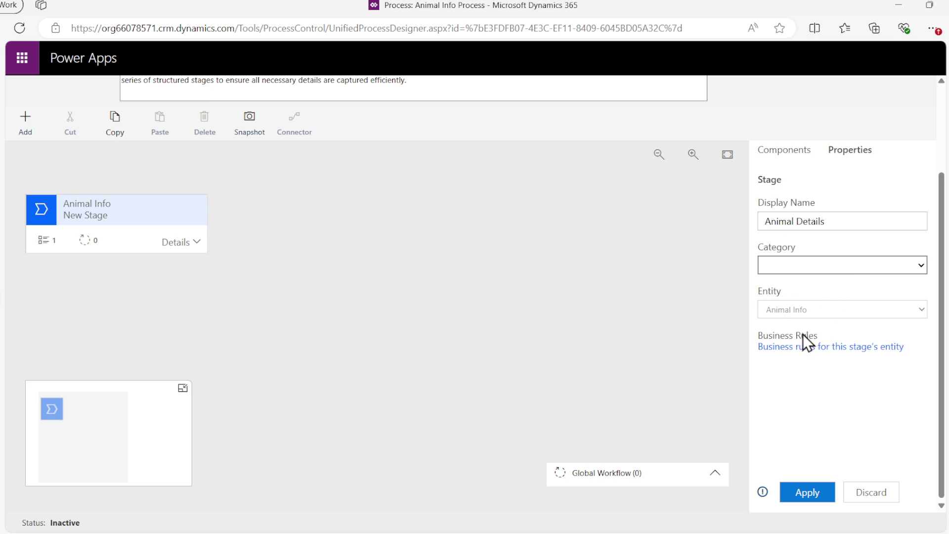
pyautogui.press('Down')
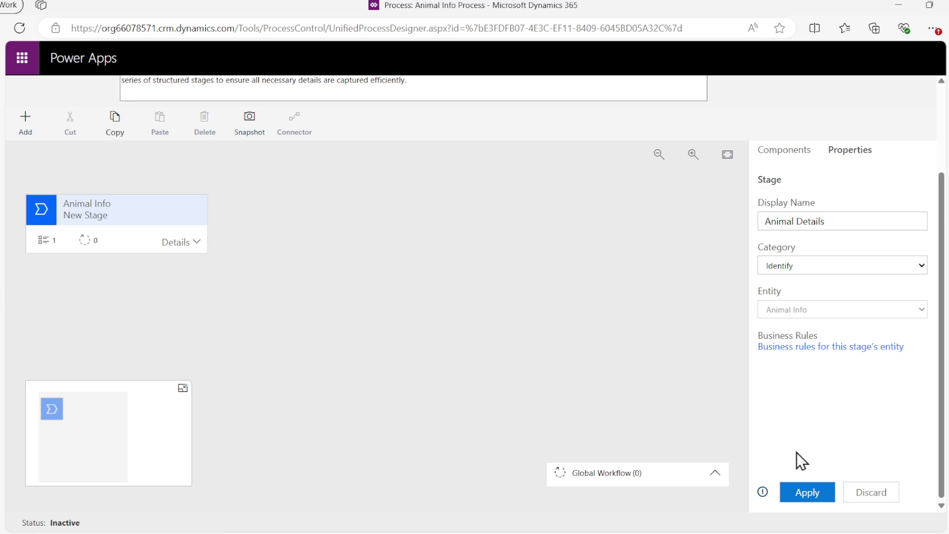
pyautogui.click(801, 495)
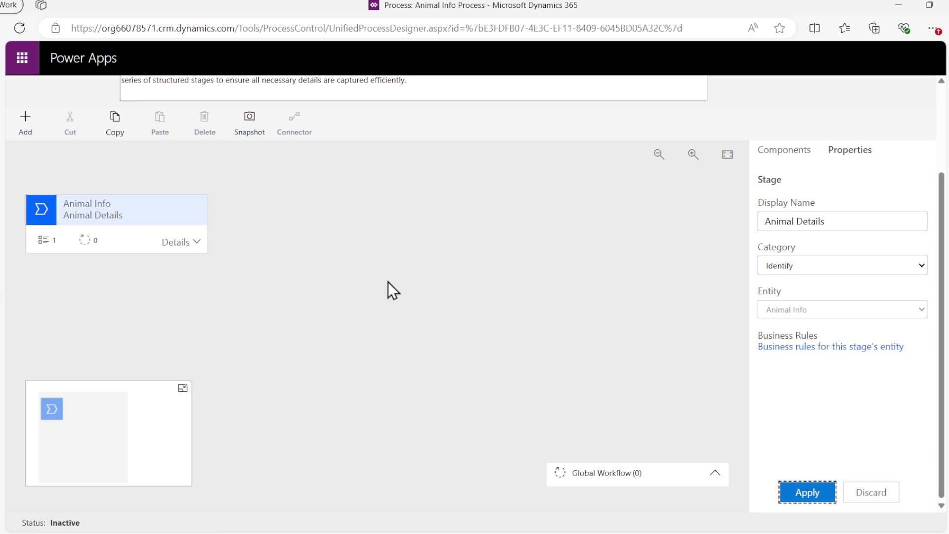
# Step: Bind the first data step of the Animal Details stage to the Animal Name field, make it required and apply
pyautogui.click(798, 151)
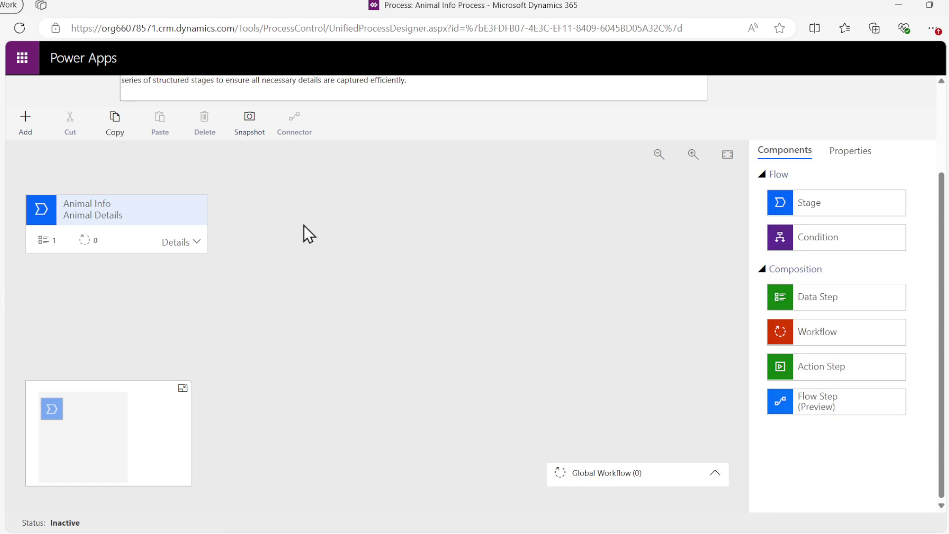
pyautogui.click(171, 243)
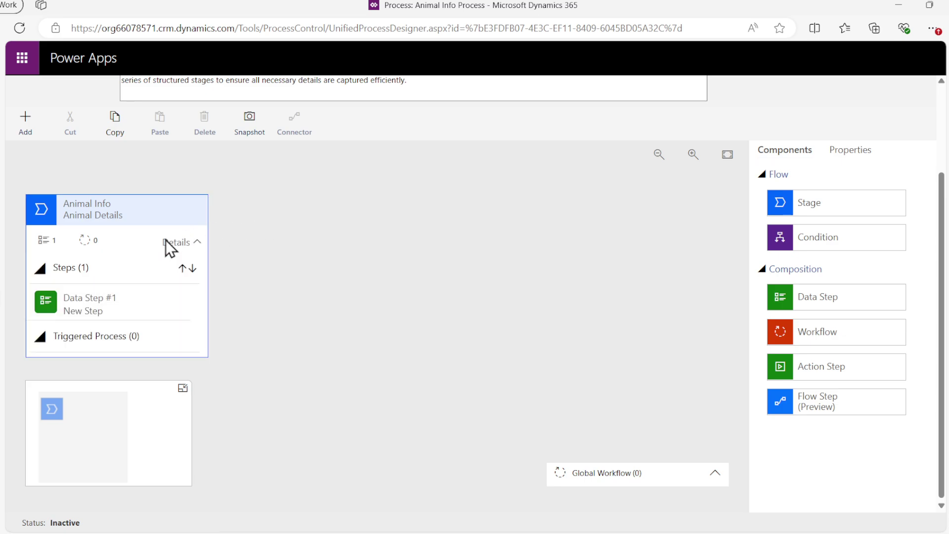
pyautogui.click(113, 301)
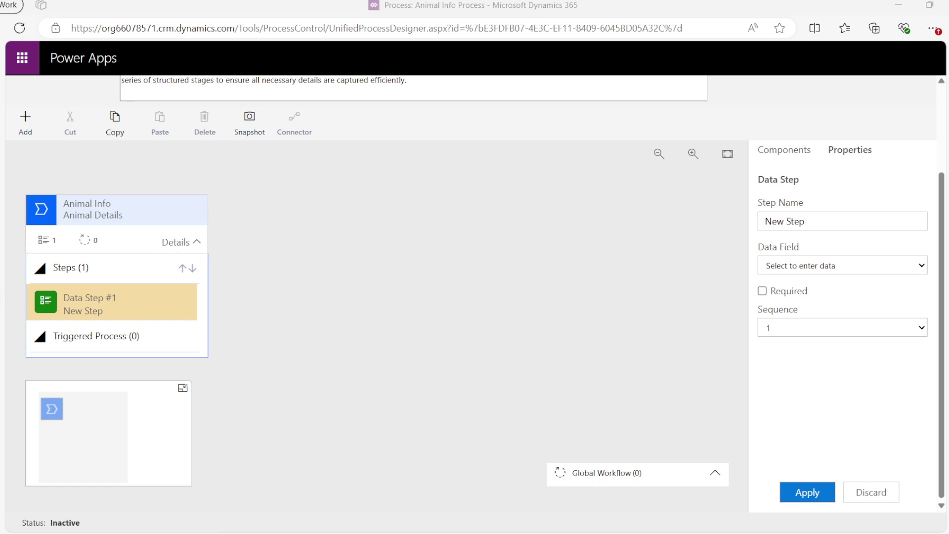
pyautogui.click(878, 265)
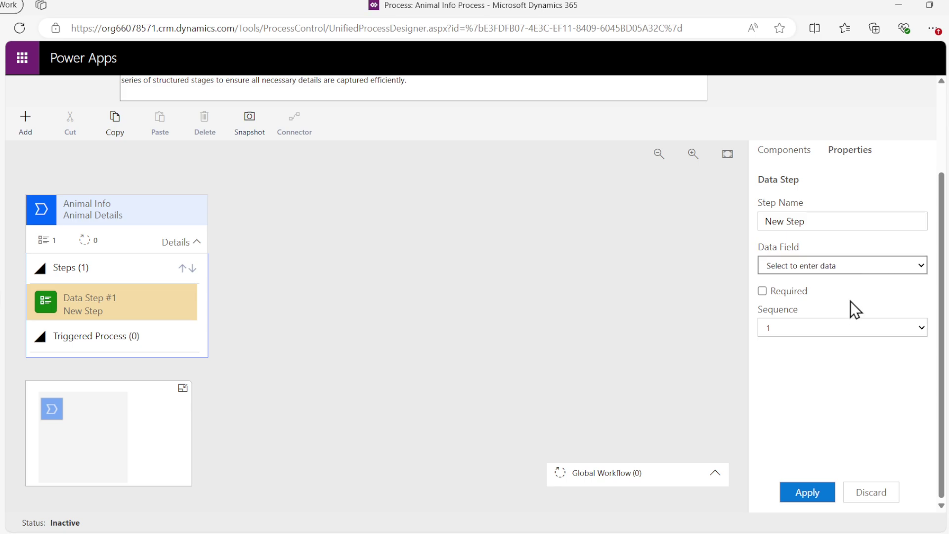
pyautogui.click(841, 411)
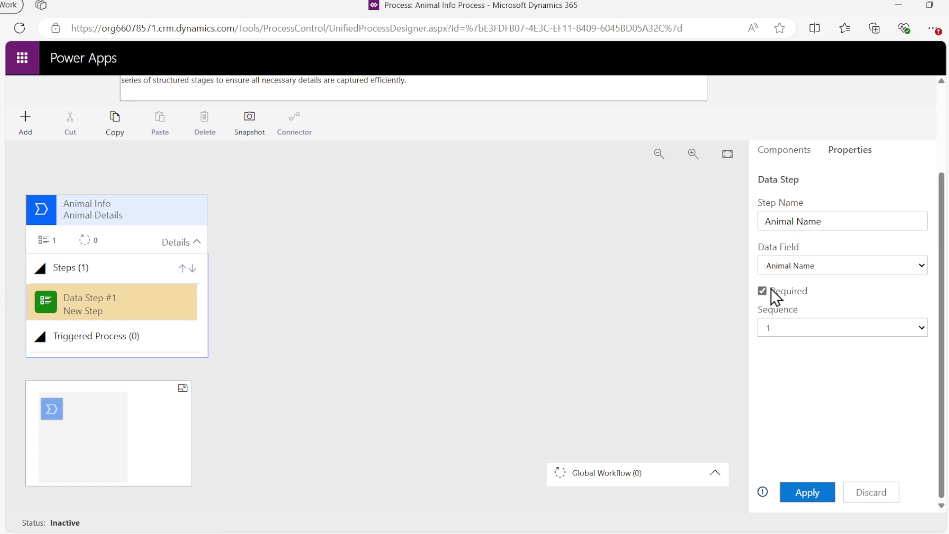
pyautogui.click(801, 489)
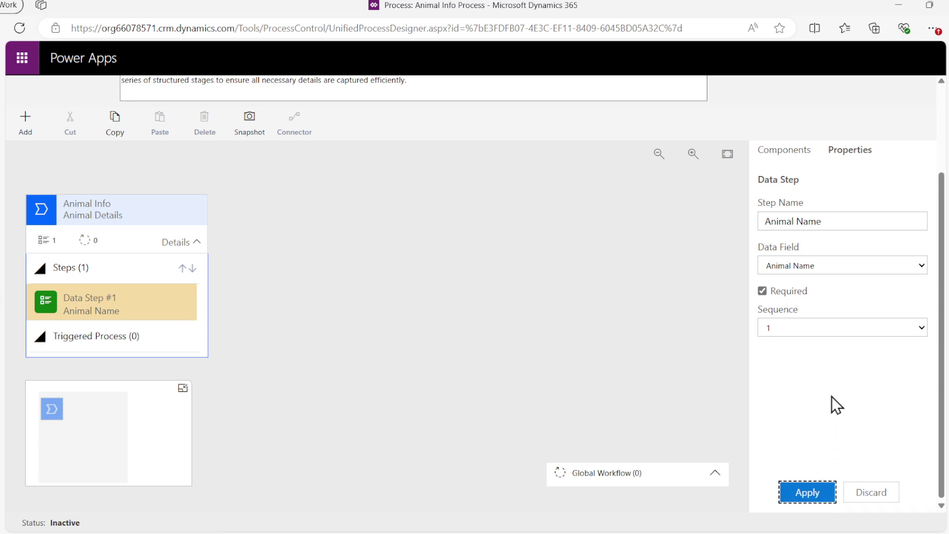
# Step: Add a second data step to the Animal Details stage for the Animal Type field, make it required and apply
pyautogui.click(786, 151)
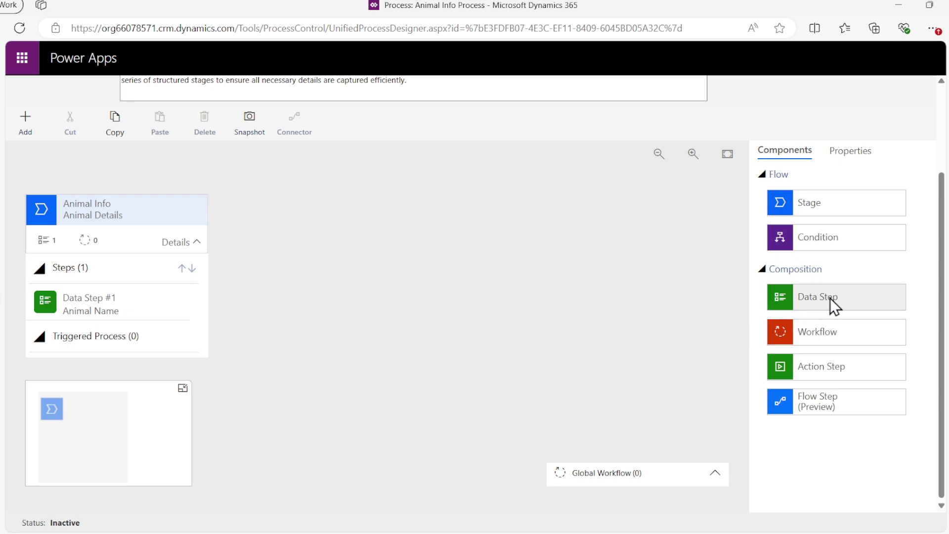
pyautogui.moveTo(838, 296); pyautogui.dragTo(130, 320)
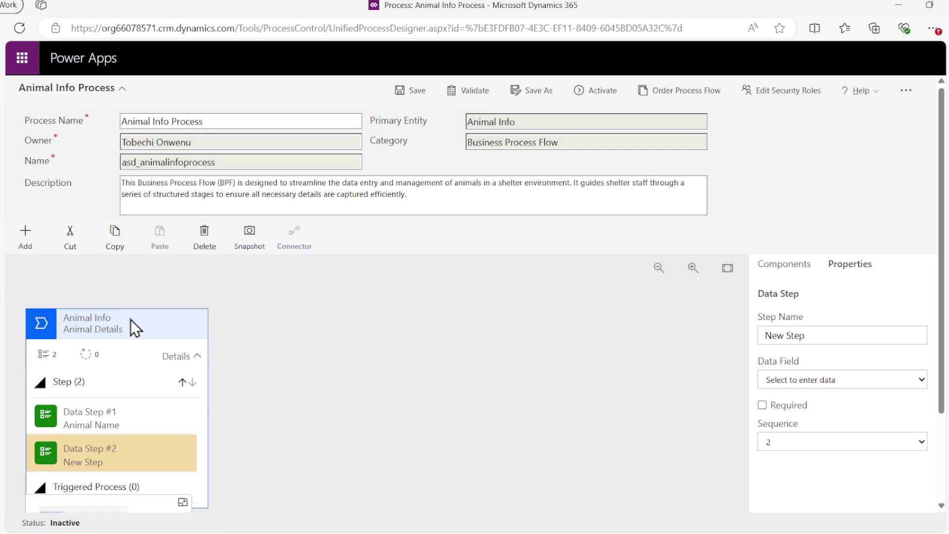
pyautogui.scroll(-3, 140, 381)
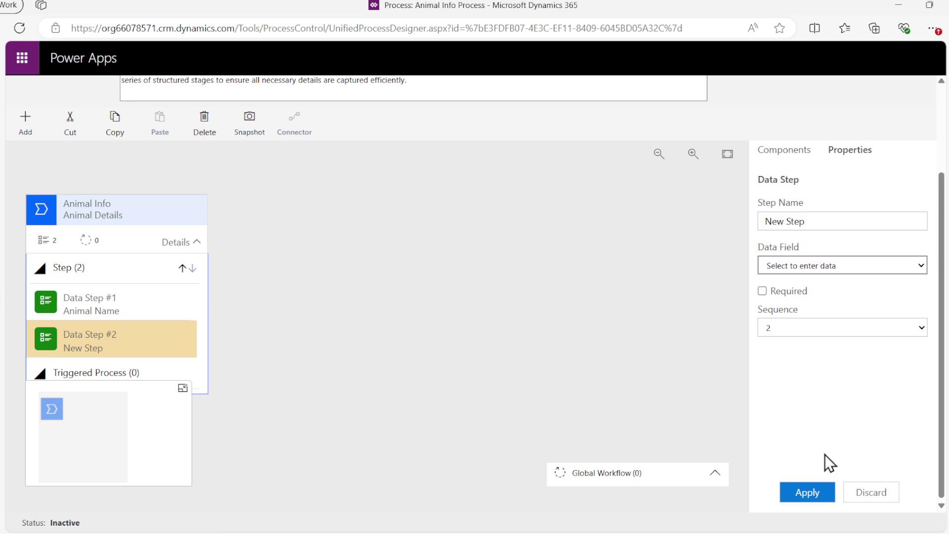
pyautogui.click(825, 416)
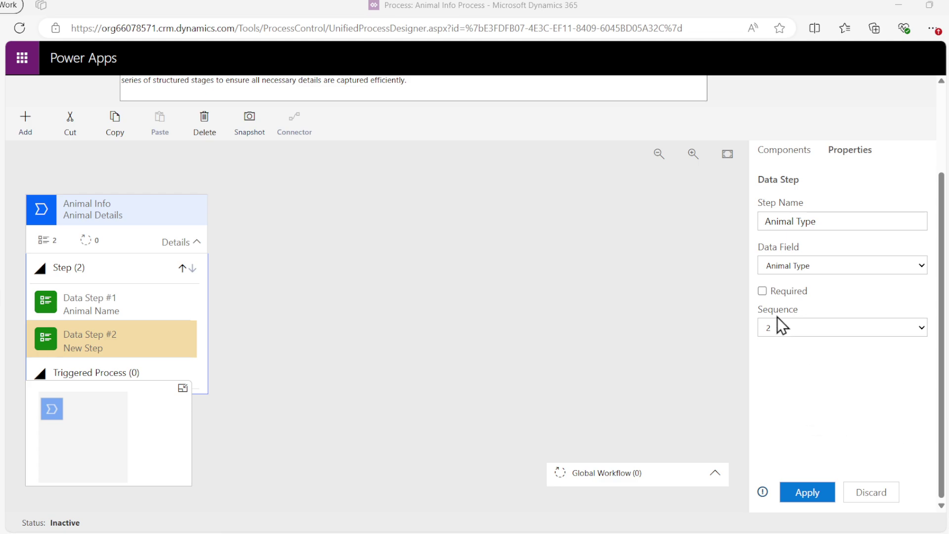
pyautogui.click(764, 294)
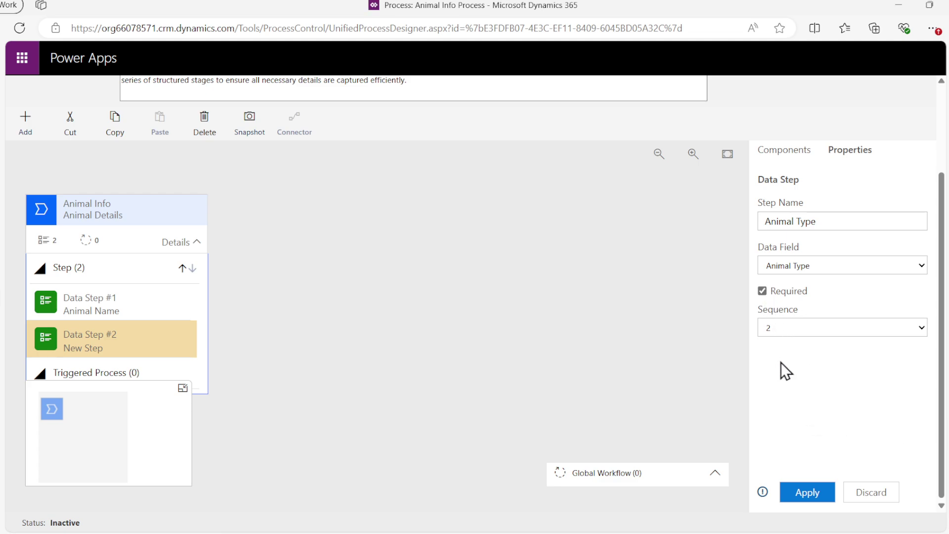
pyautogui.click(798, 493)
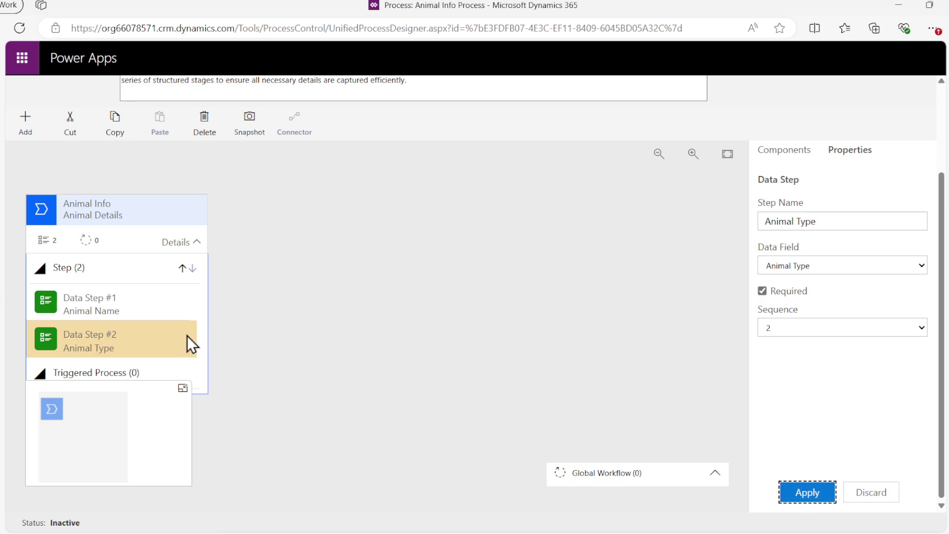
# Step: Add a third data step to the Animal Details stage for the Animal D.O.B field and apply it
pyautogui.click(182, 388)
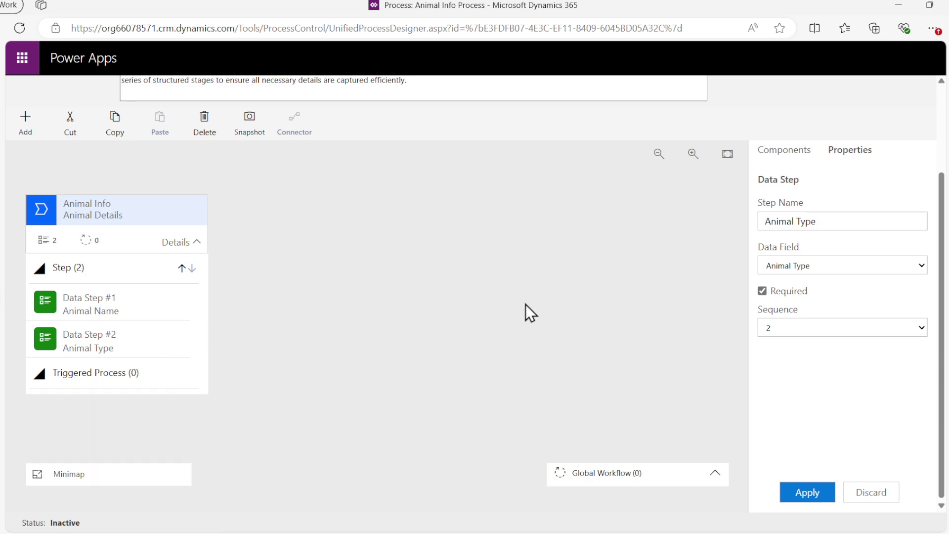
pyautogui.click(784, 152)
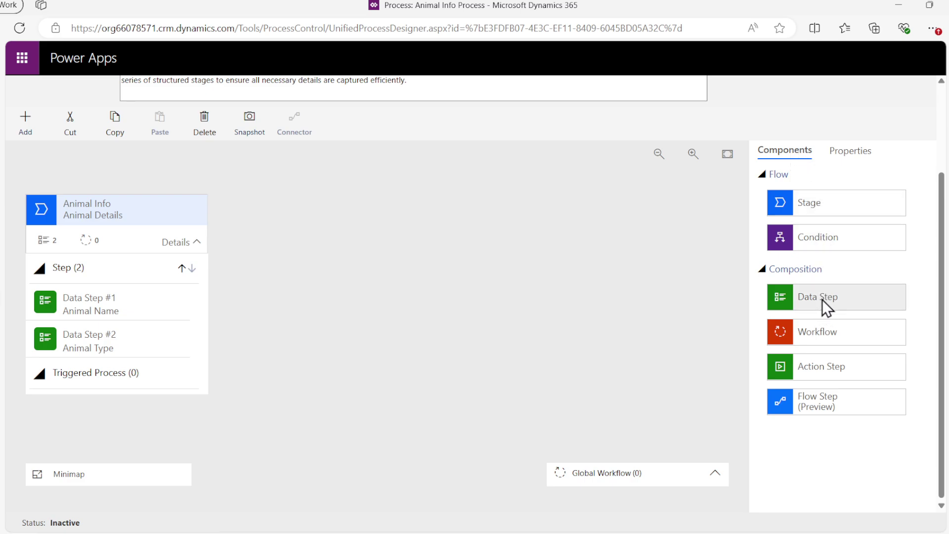
pyautogui.moveTo(824, 295); pyautogui.dragTo(97, 356)
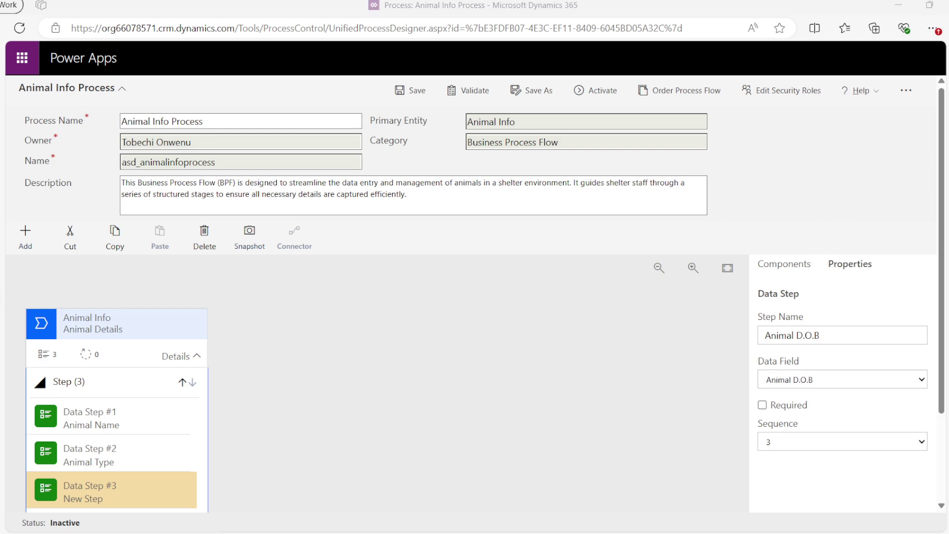
pyautogui.scroll(-3, 784, 390)
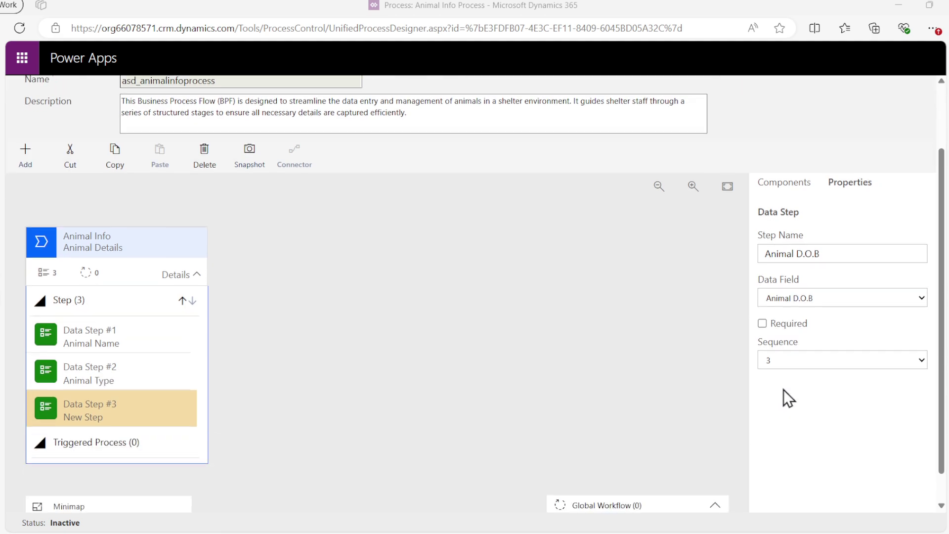
pyautogui.click(802, 491)
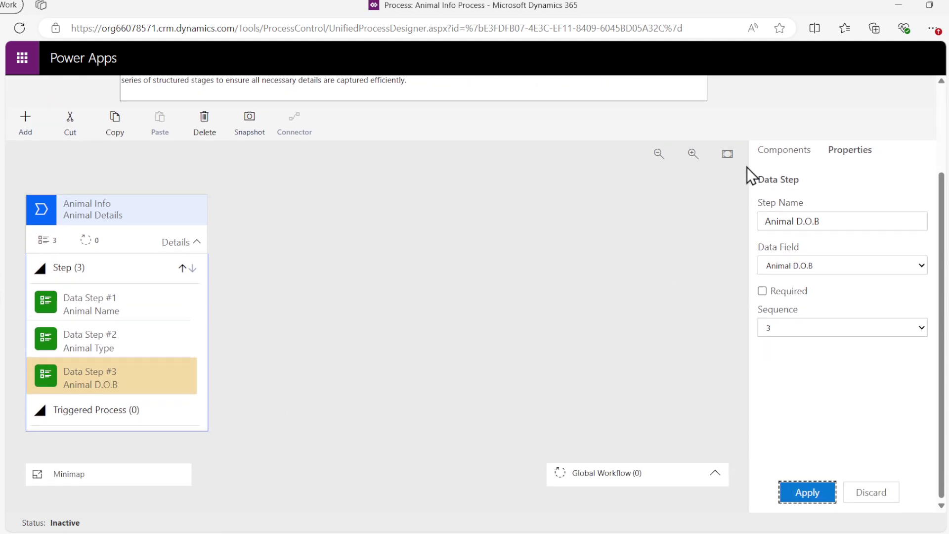
# Step: Add a fourth data step to the Animal Details stage for the Animal Sex field and apply it
pyautogui.click(769, 154)
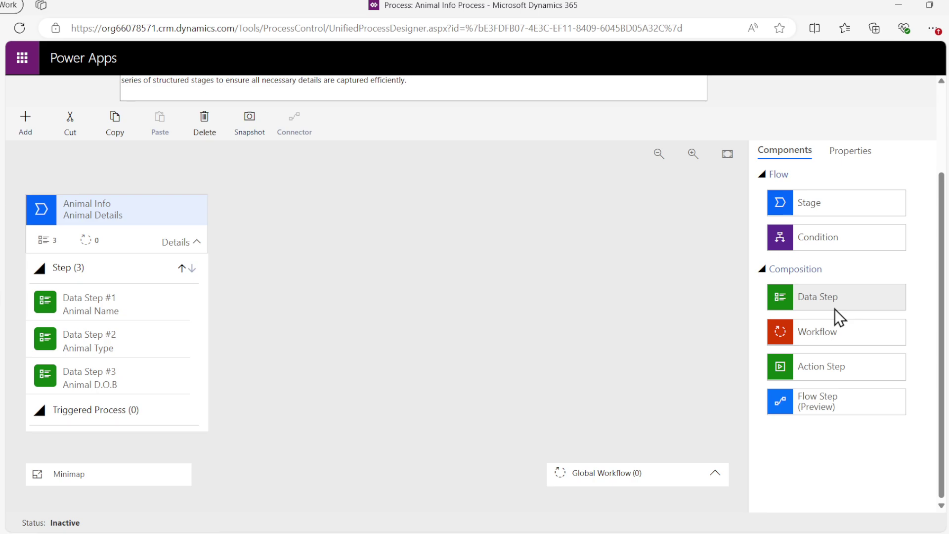
pyautogui.moveTo(838, 301); pyautogui.dragTo(64, 424)
pyautogui.moveTo(828, 297); pyautogui.dragTo(78, 395)
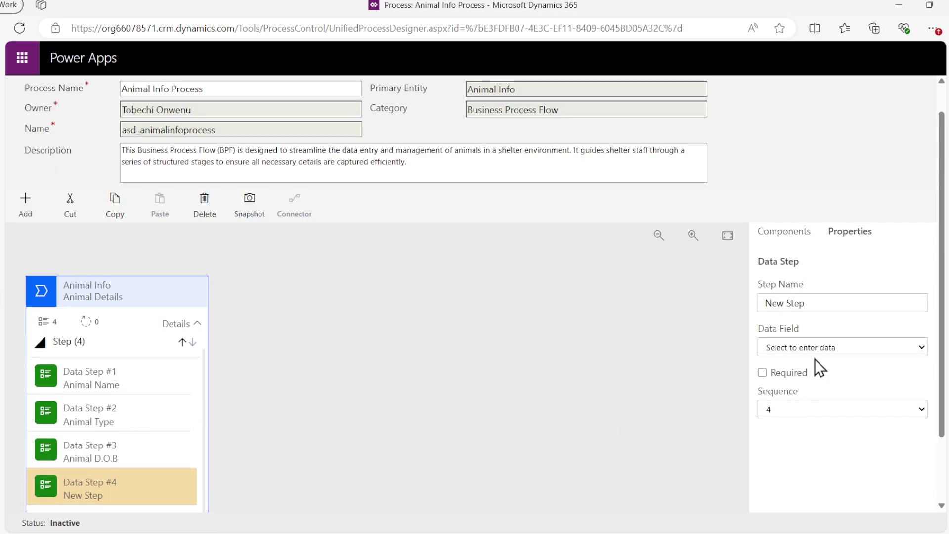
pyautogui.click(817, 290)
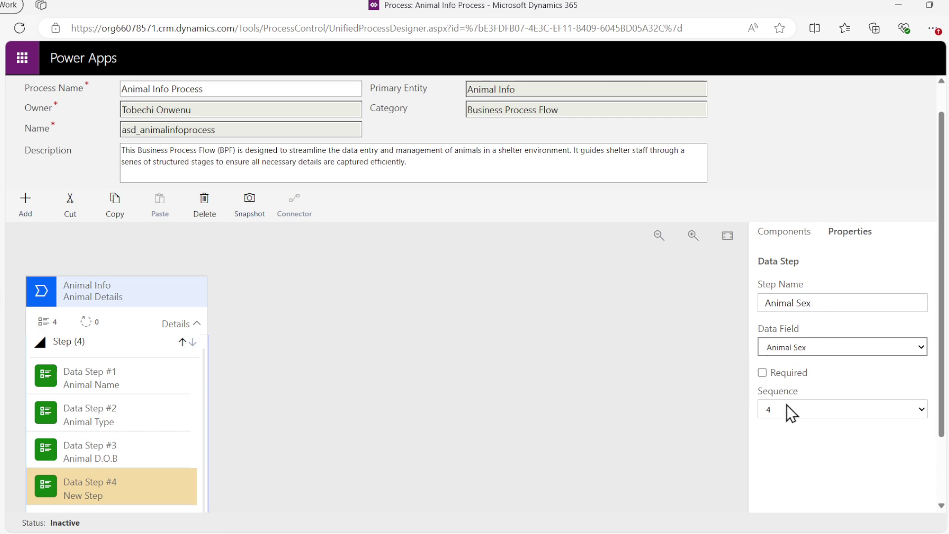
pyautogui.scroll(-2, 790, 415)
pyautogui.click(806, 486)
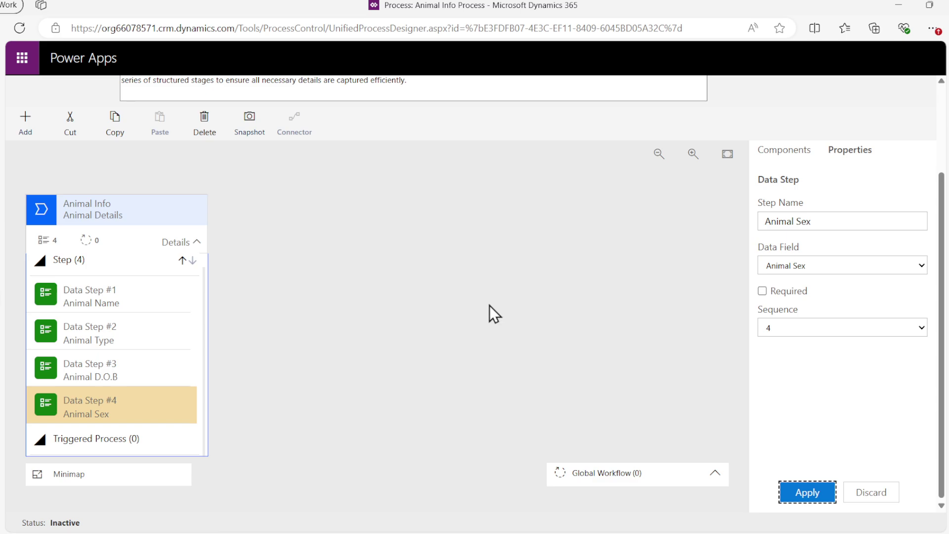
pyautogui.click(346, 307)
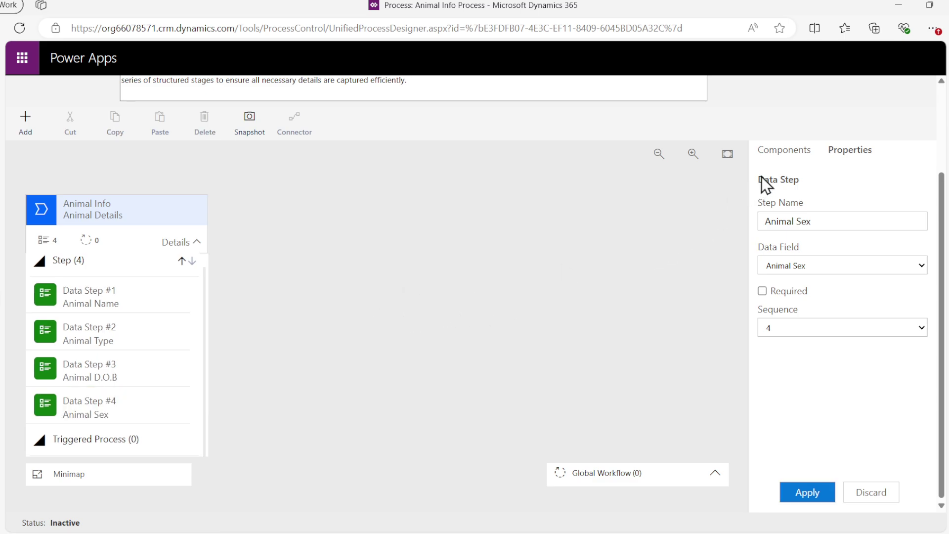
# Step: Add a second stage after Animal Details named Shelter Details, set its category to Research and apply
pyautogui.click(785, 157)
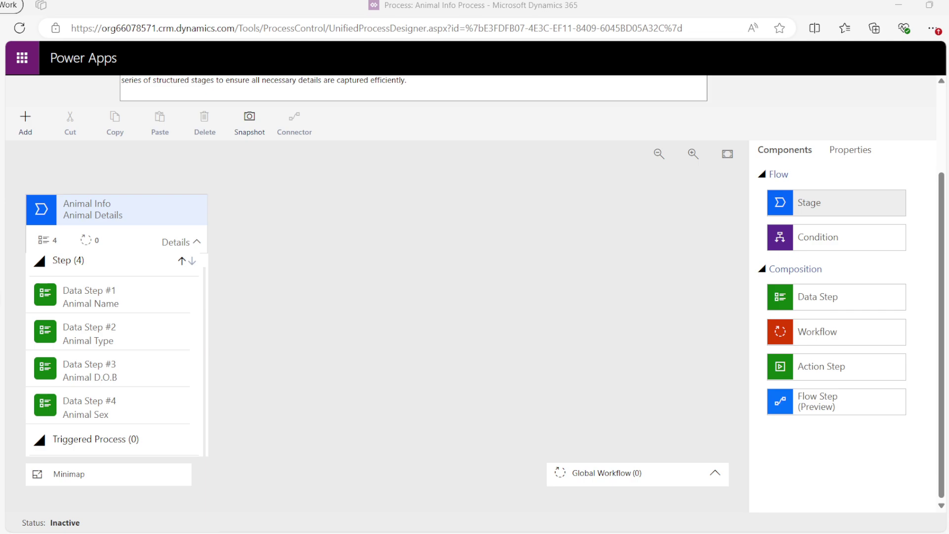
pyautogui.moveTo(822, 210); pyautogui.dragTo(226, 236)
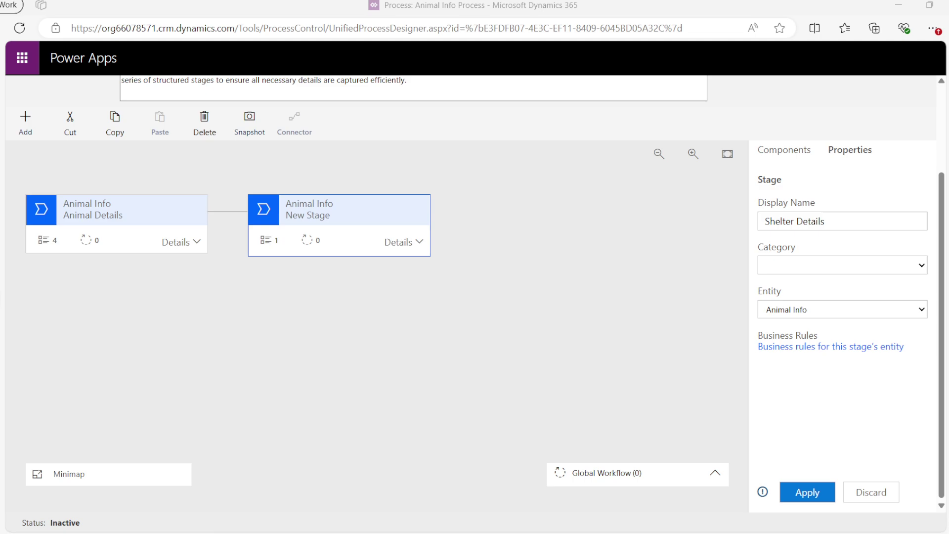
pyautogui.click(919, 270)
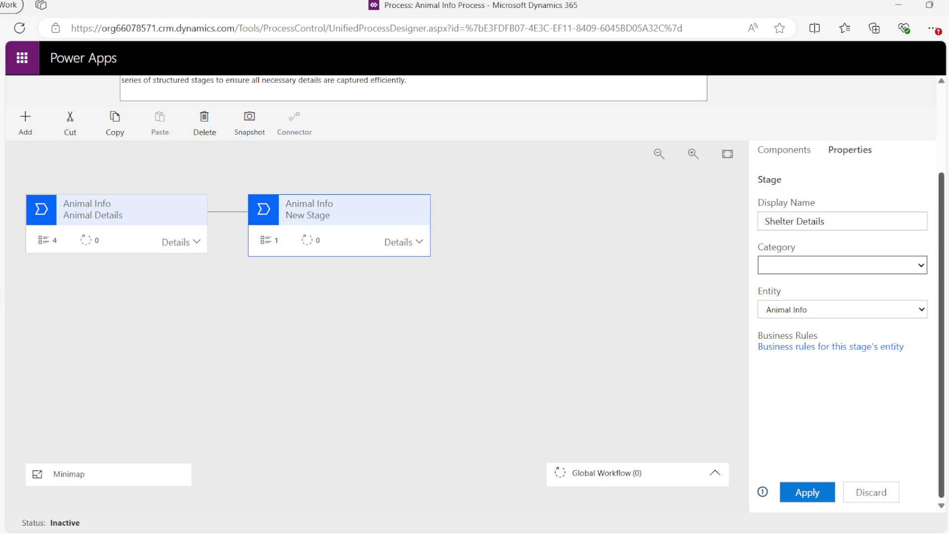
pyautogui.click(840, 265)
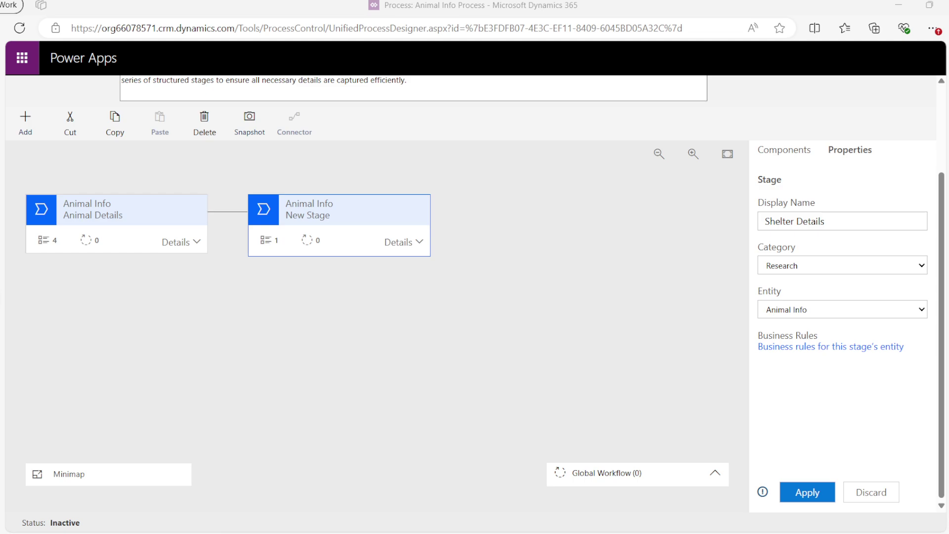
pyautogui.click(807, 489)
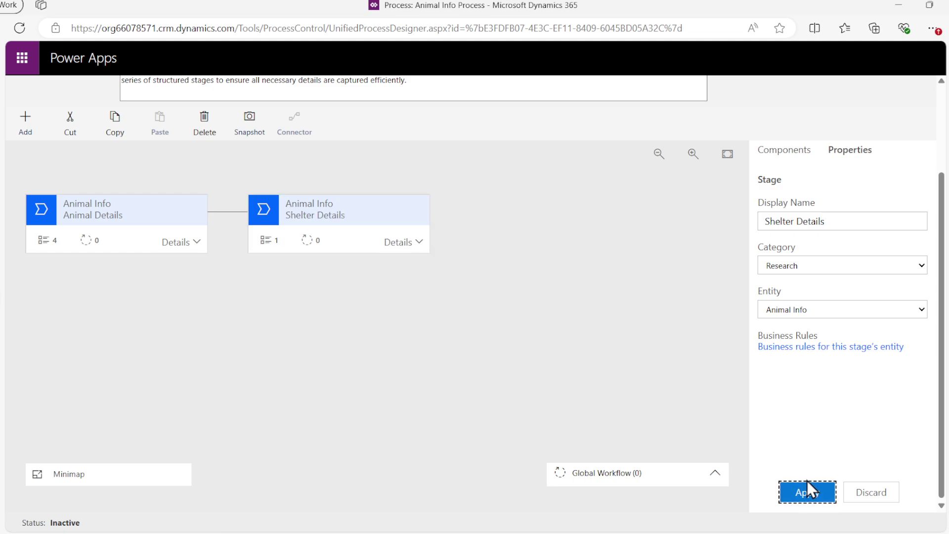
# Step: Bind the first data step of the Shelter Details stage to the Animal Initial Shelter field, make it required and apply
pyautogui.click(411, 242)
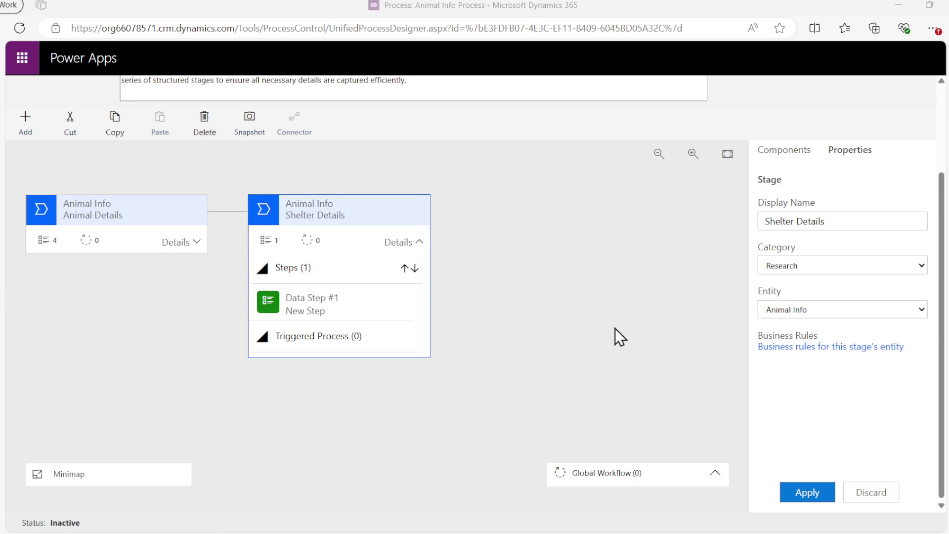
pyautogui.click(785, 150)
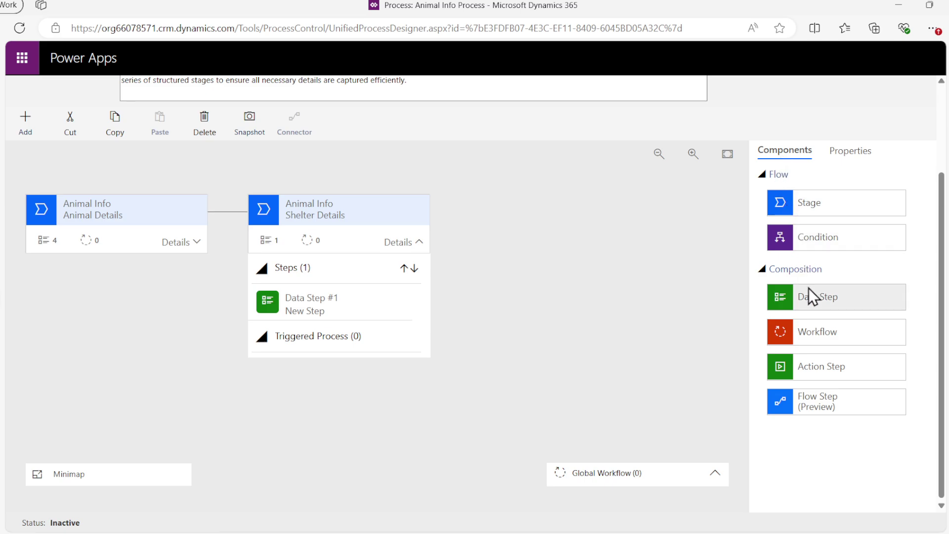
pyautogui.click(360, 307)
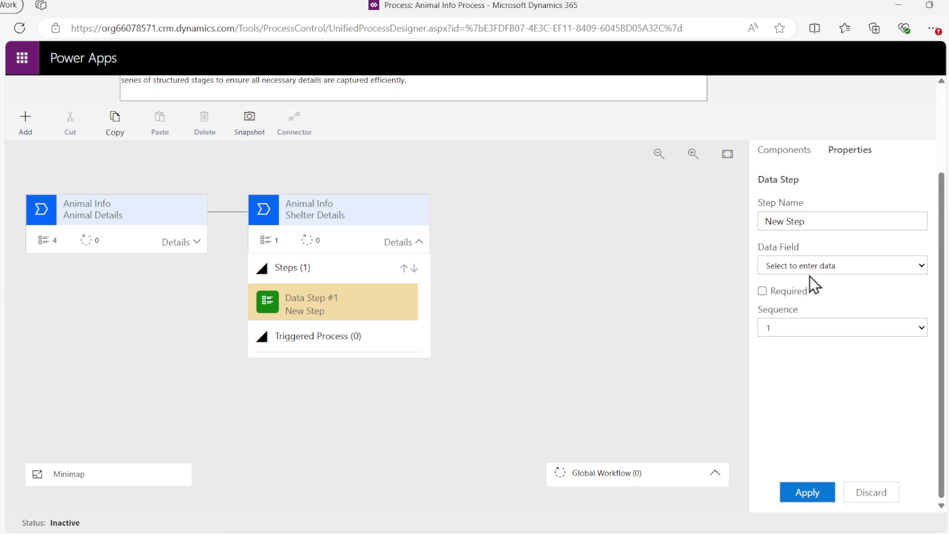
pyautogui.click(831, 394)
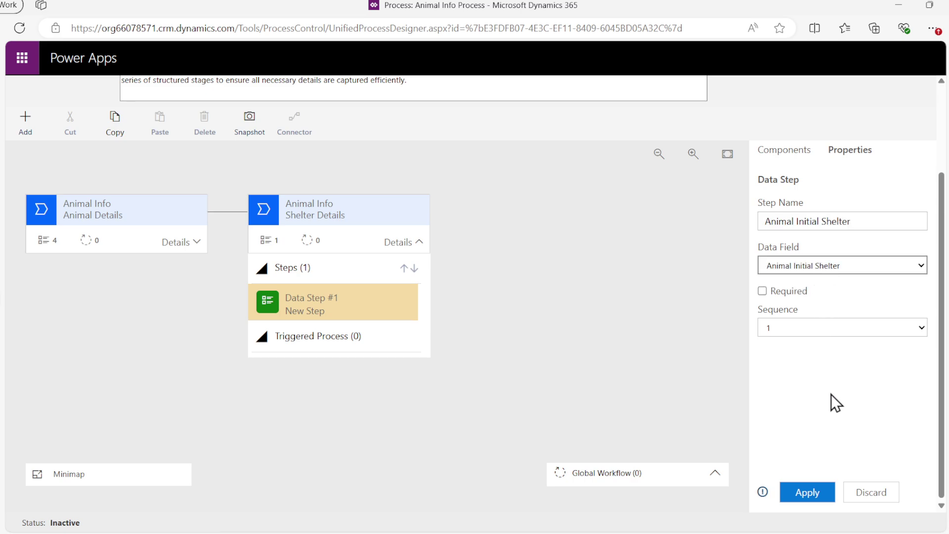
pyautogui.click(763, 291)
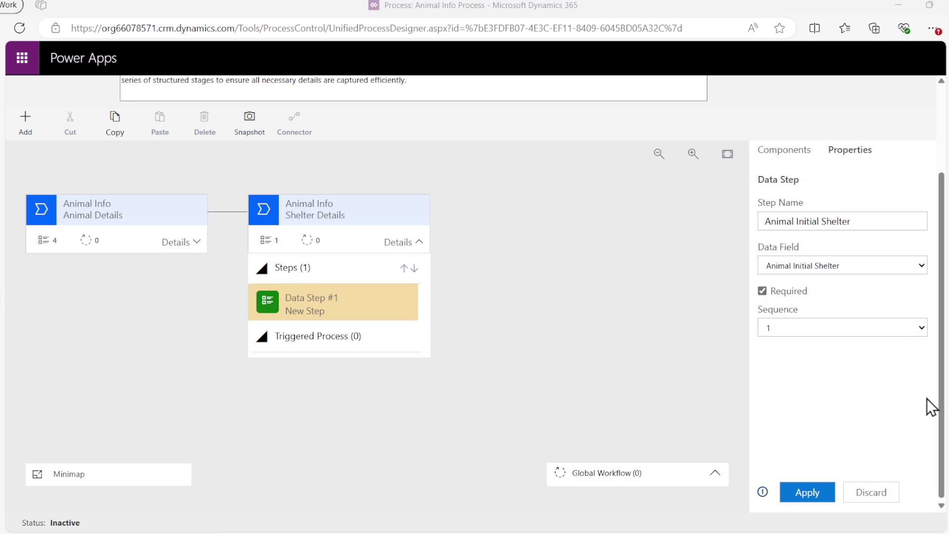
pyautogui.click(813, 489)
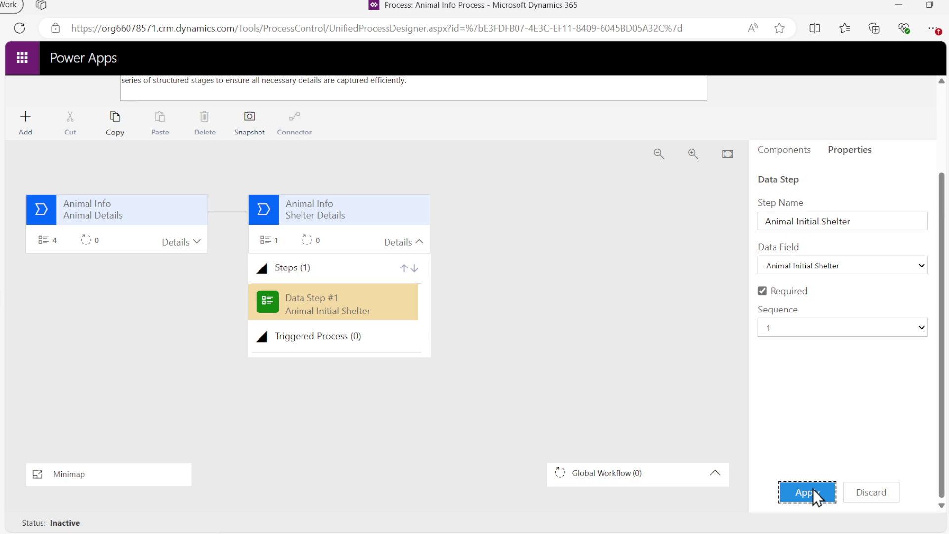
# Step: Add a second data step to the Shelter Details stage for the Animal Shelter Status field, make it required and apply
pyautogui.click(796, 153)
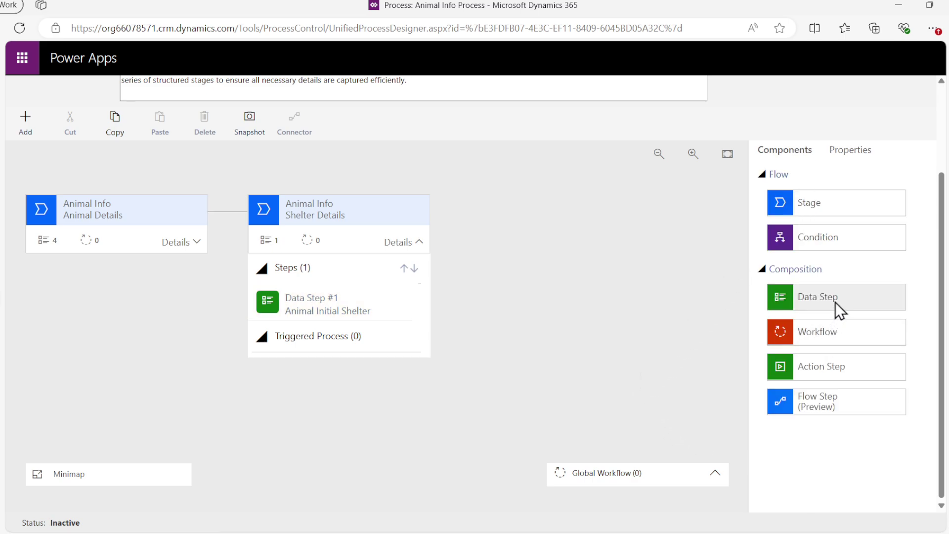
pyautogui.moveTo(835, 301); pyautogui.dragTo(334, 318)
pyautogui.scroll(-2, 572, 383)
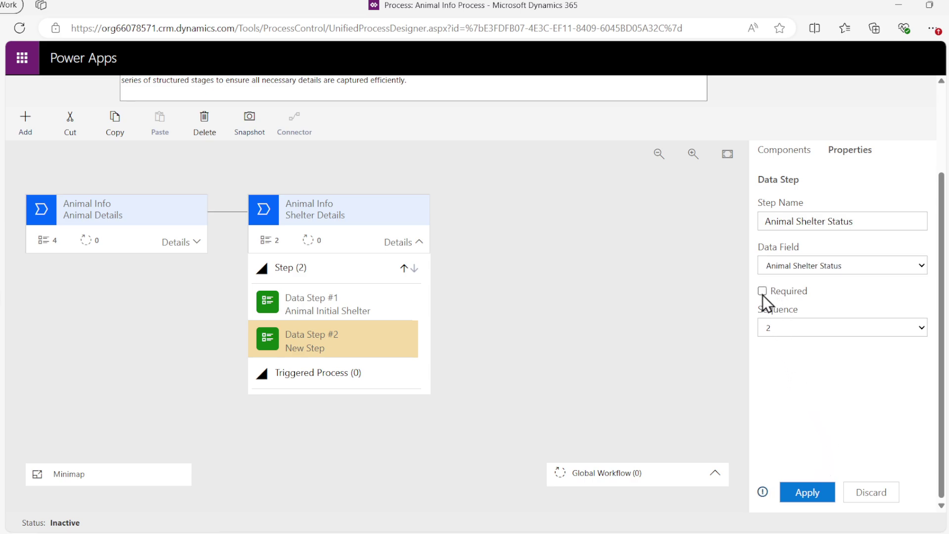
pyautogui.click(796, 487)
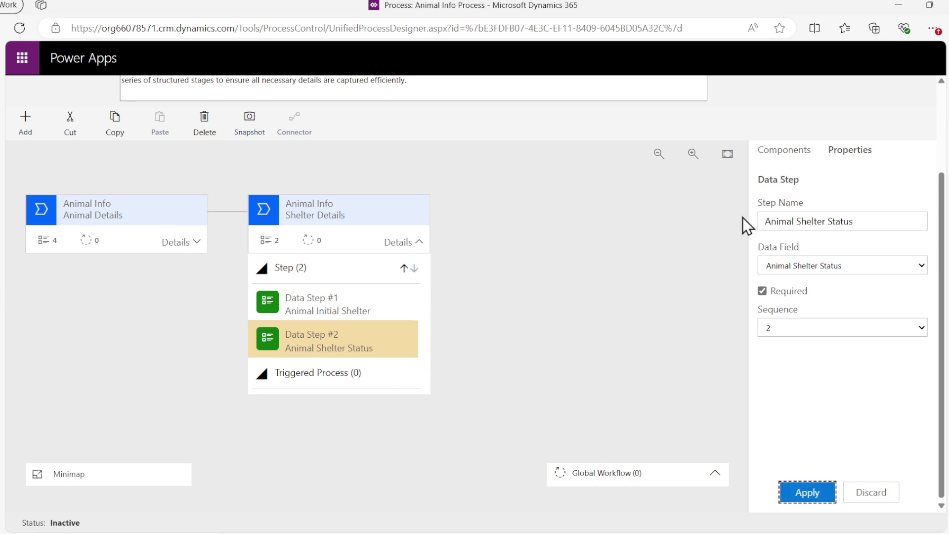
# Step: Add a third data step to the Shelter Details stage for the Animal Date of Arrival field and apply it
pyautogui.click(781, 152)
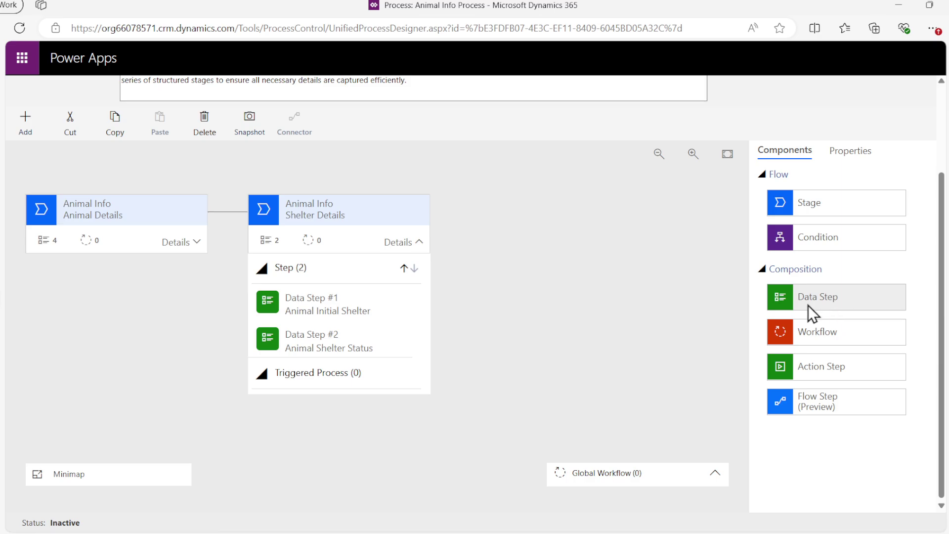
pyautogui.moveTo(808, 298); pyautogui.dragTo(284, 358)
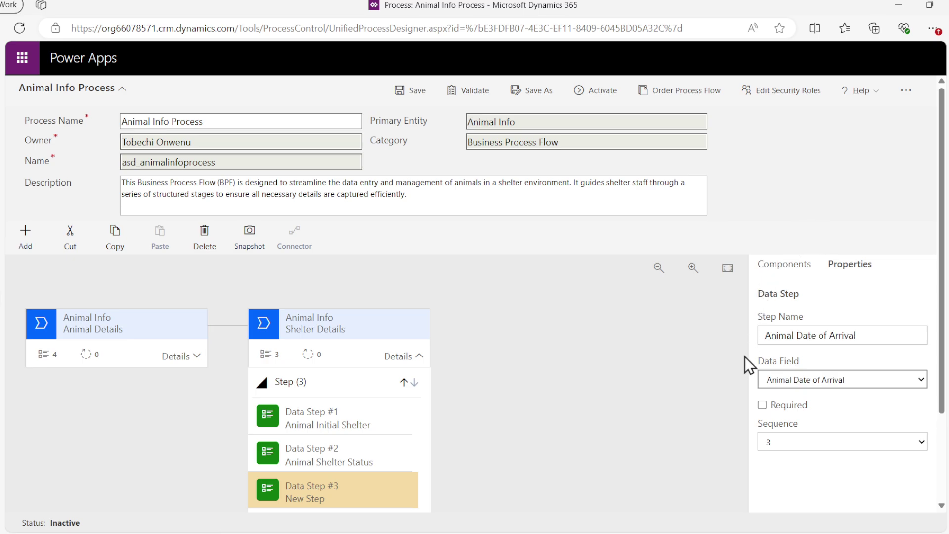
pyautogui.scroll(-3, 736, 384)
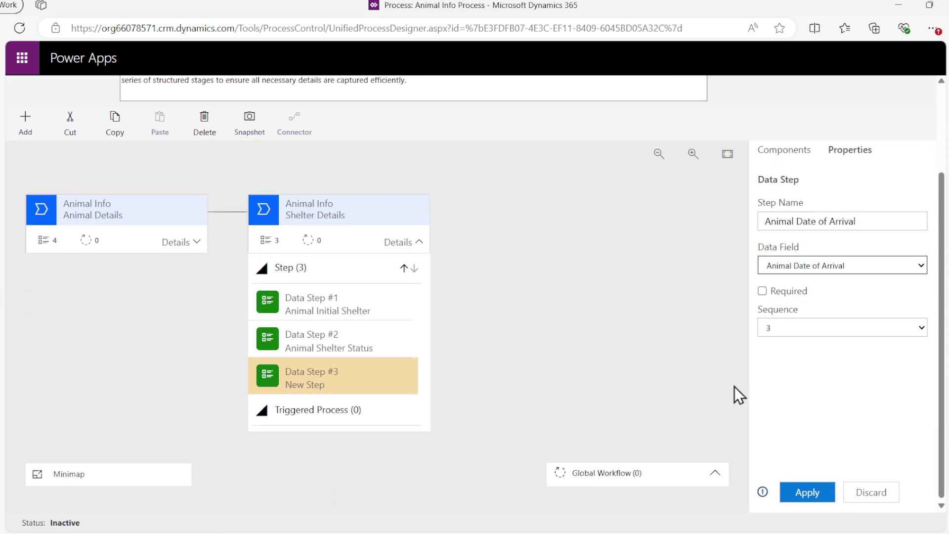
pyautogui.click(799, 488)
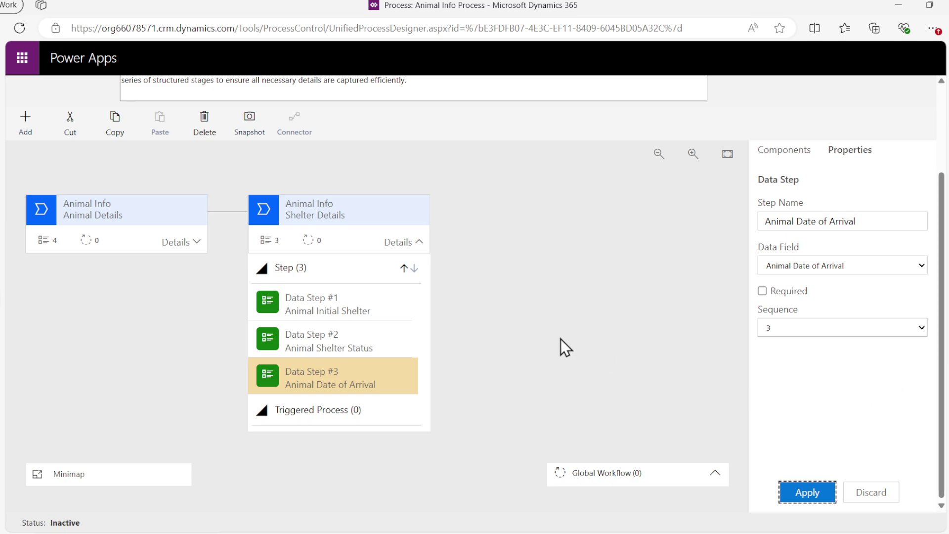
pyautogui.click(629, 376)
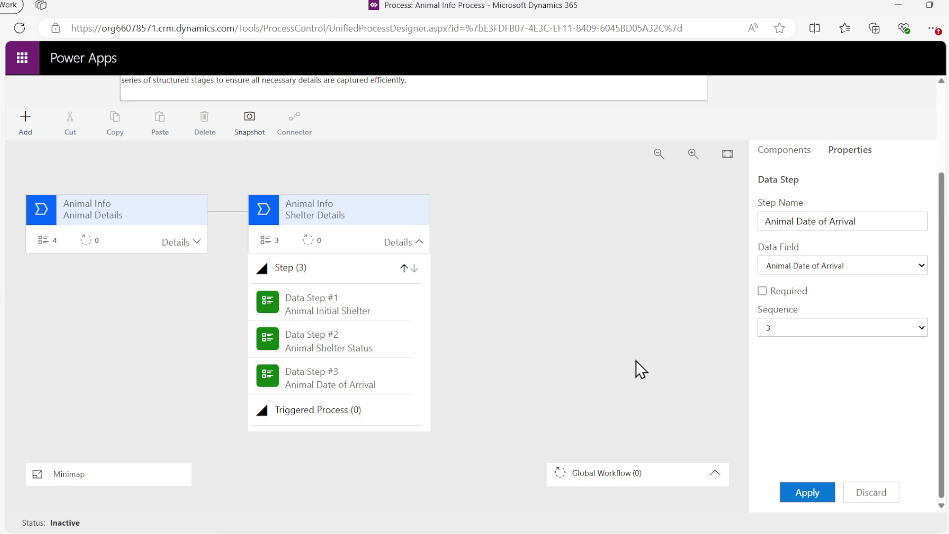
# Step: Add a third stage after Shelter Details named Vet Details, set its category to Approval and apply
pyautogui.click(769, 152)
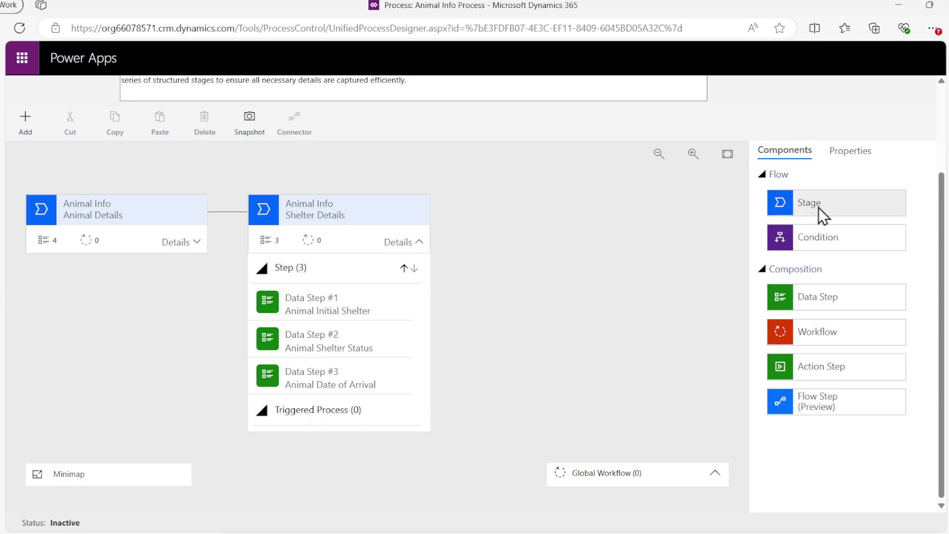
pyautogui.moveTo(828, 201); pyautogui.dragTo(453, 226)
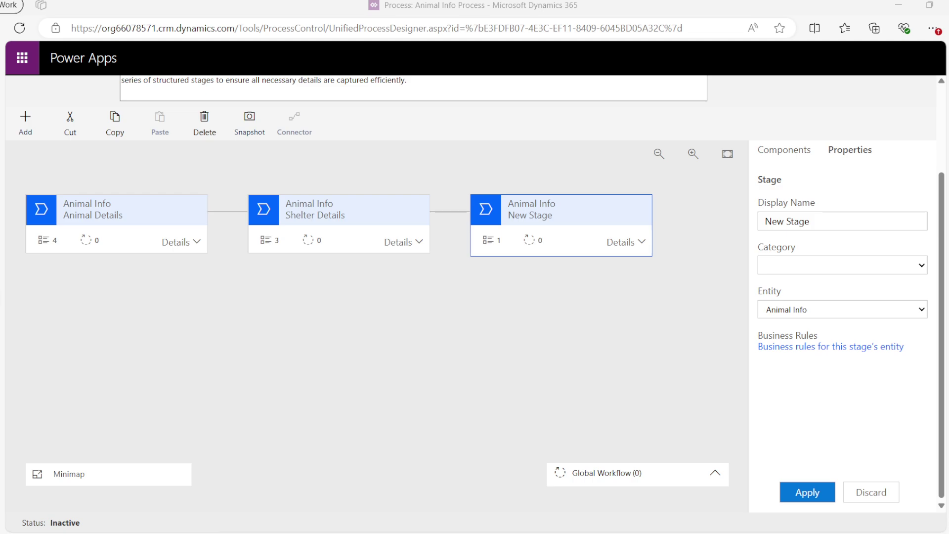
pyautogui.tripleClick(792, 222)
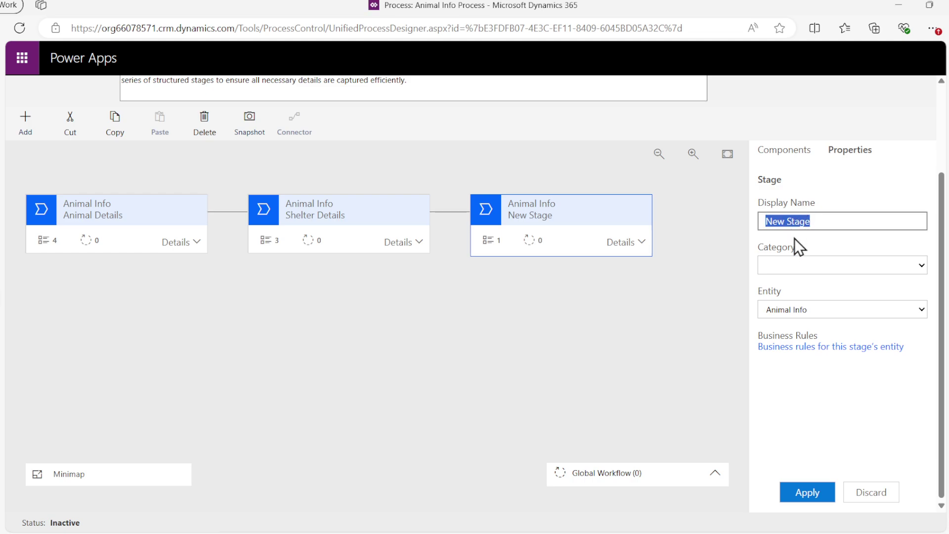
pyautogui.write('Vet Details')
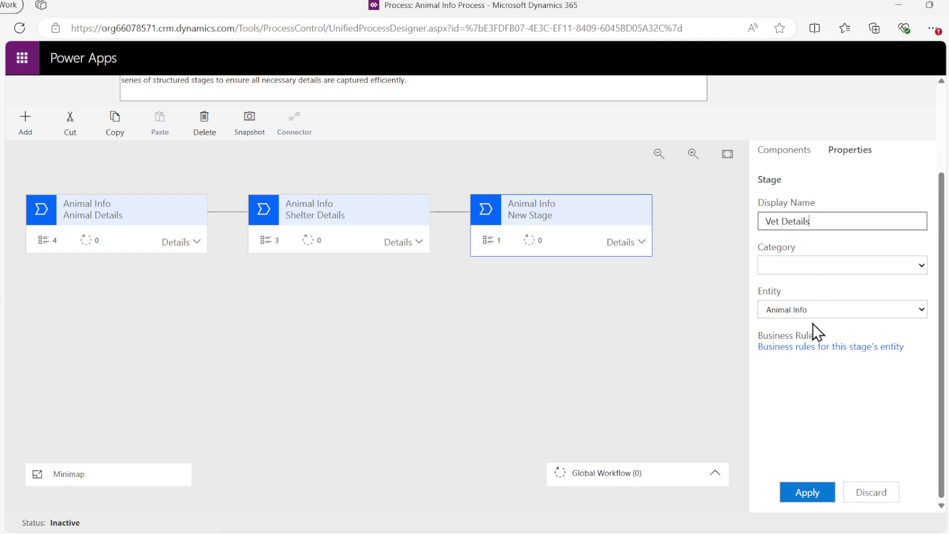
pyautogui.click(864, 185)
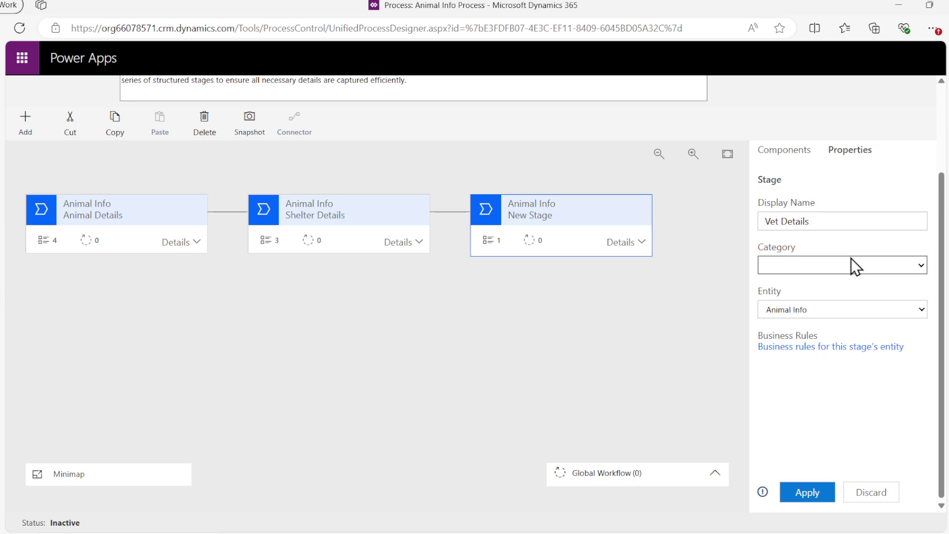
pyautogui.click(790, 370)
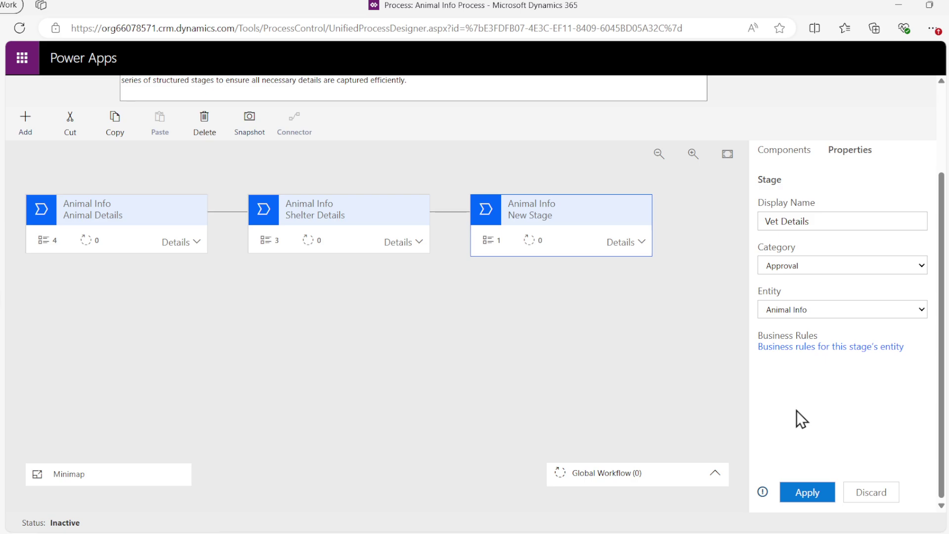
pyautogui.click(808, 492)
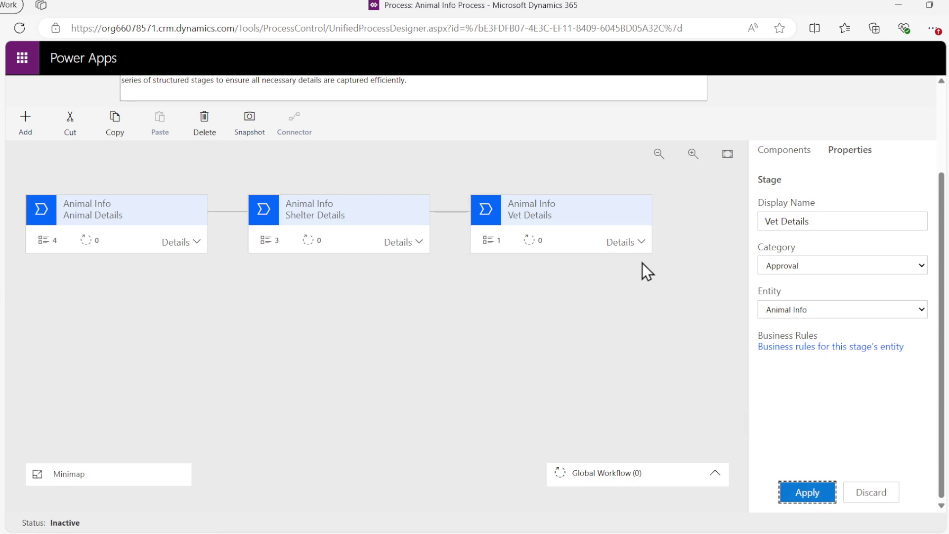
# Step: Bind the first data step of the Vet Details stage to the Animal Medical Conditions field, make it required and apply
pyautogui.click(624, 245)
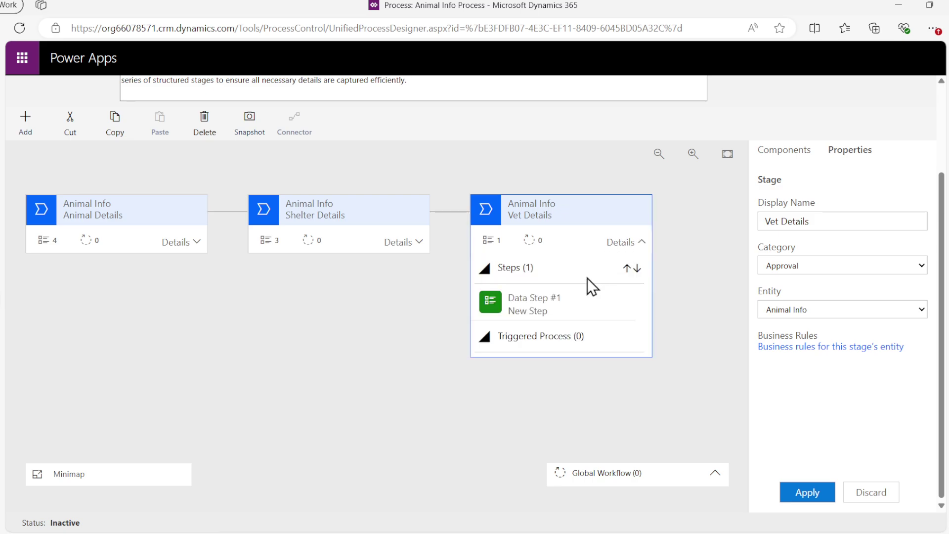
pyautogui.click(568, 303)
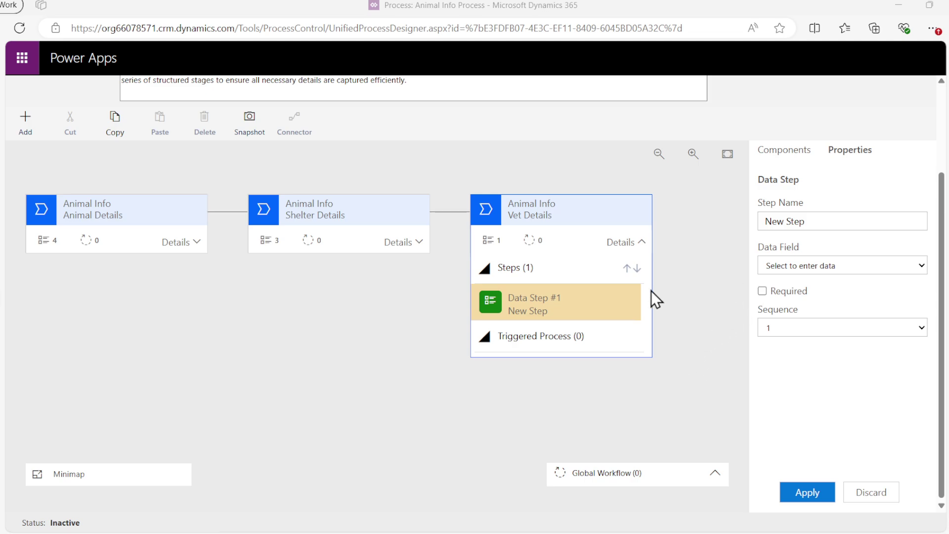
pyautogui.click(828, 269)
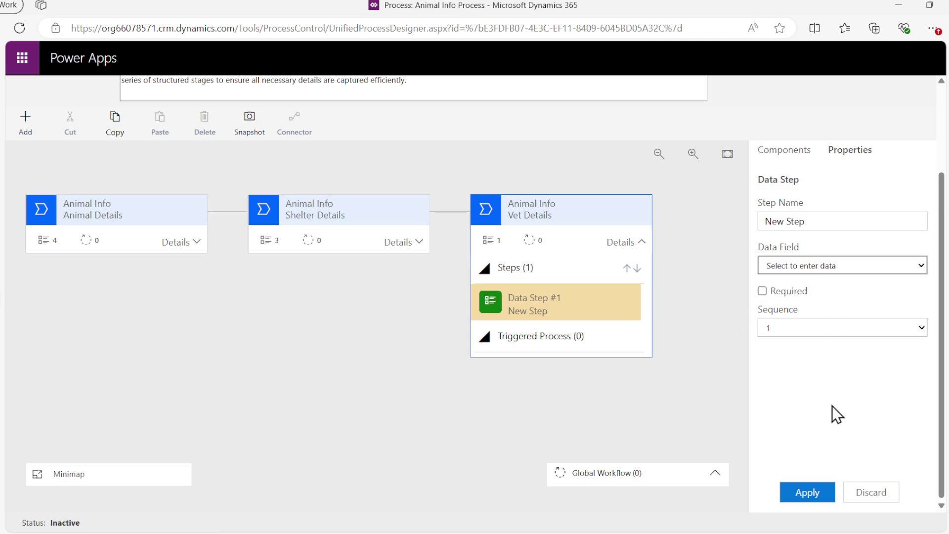
pyautogui.press('Down')
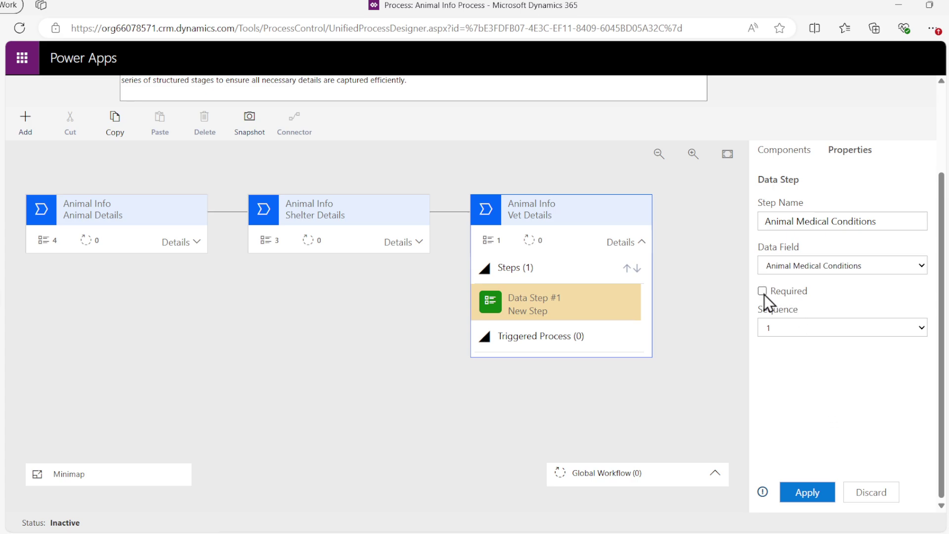
pyautogui.click(803, 485)
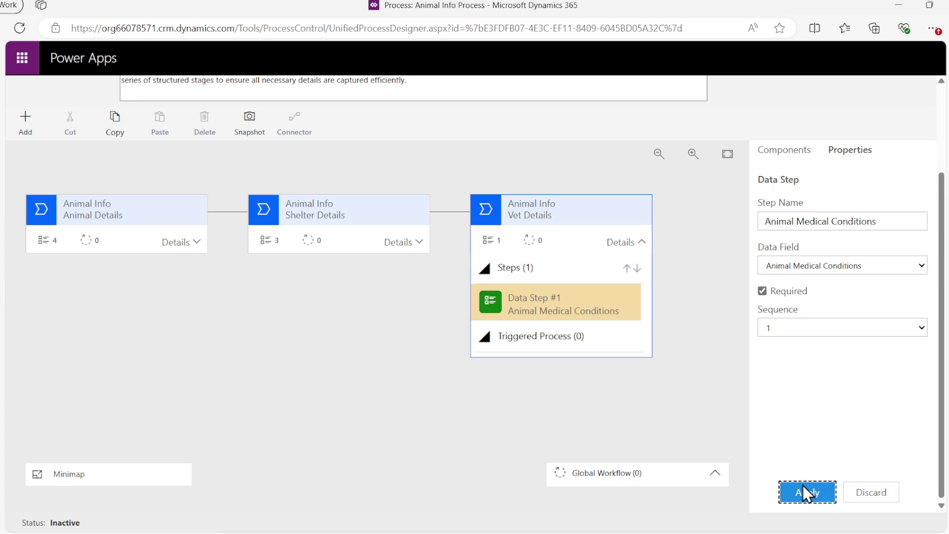
# Step: Add a second data step to the Vet Details stage for the Animals Medical Treatments field, make it required and apply
pyautogui.click(784, 151)
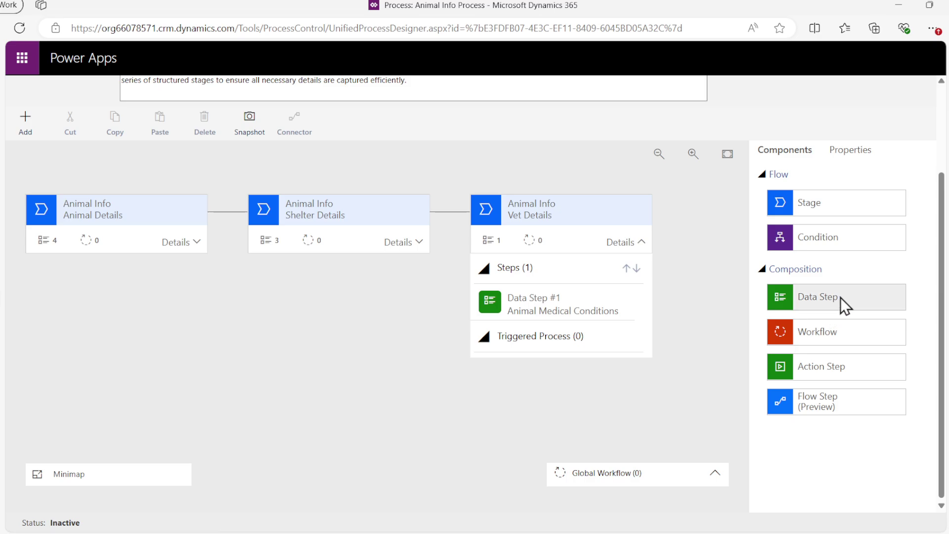
pyautogui.moveTo(840, 299); pyautogui.dragTo(560, 317)
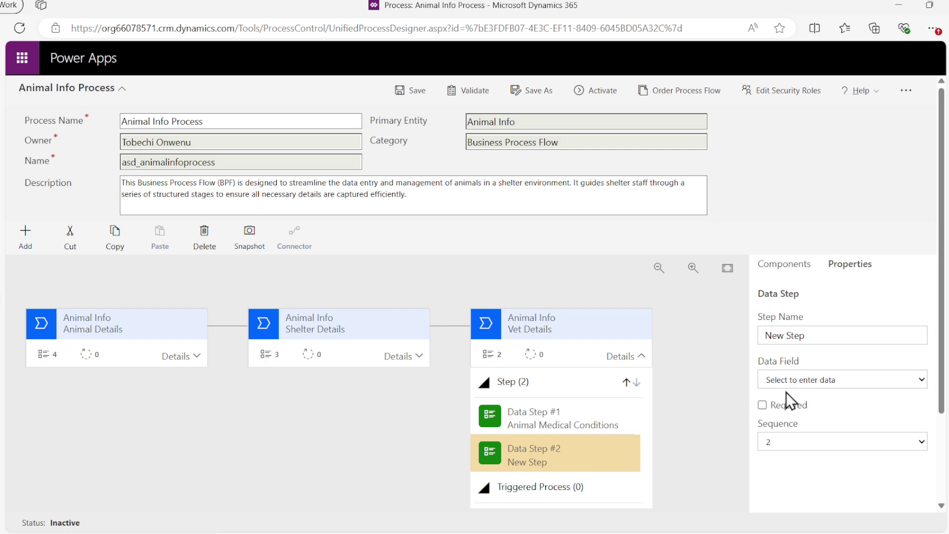
pyautogui.click(799, 385)
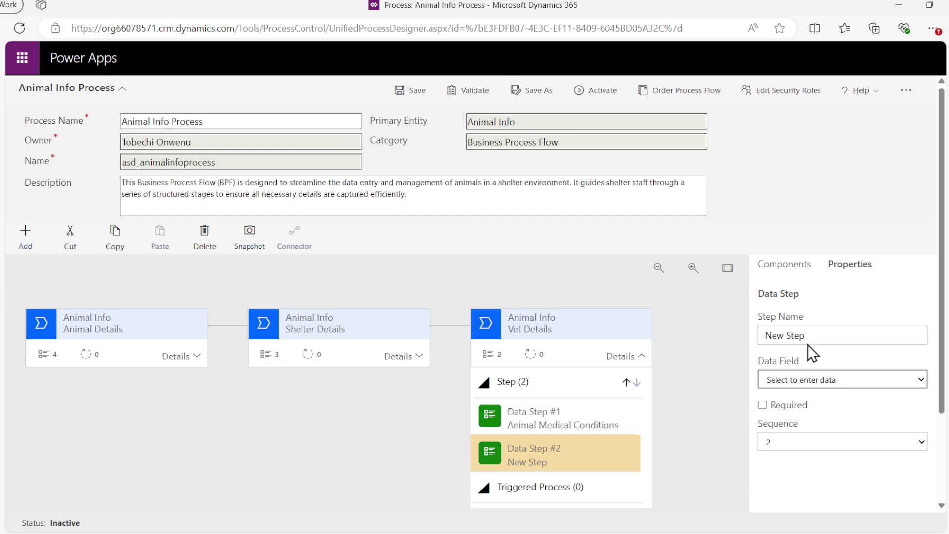
pyautogui.press('Down')
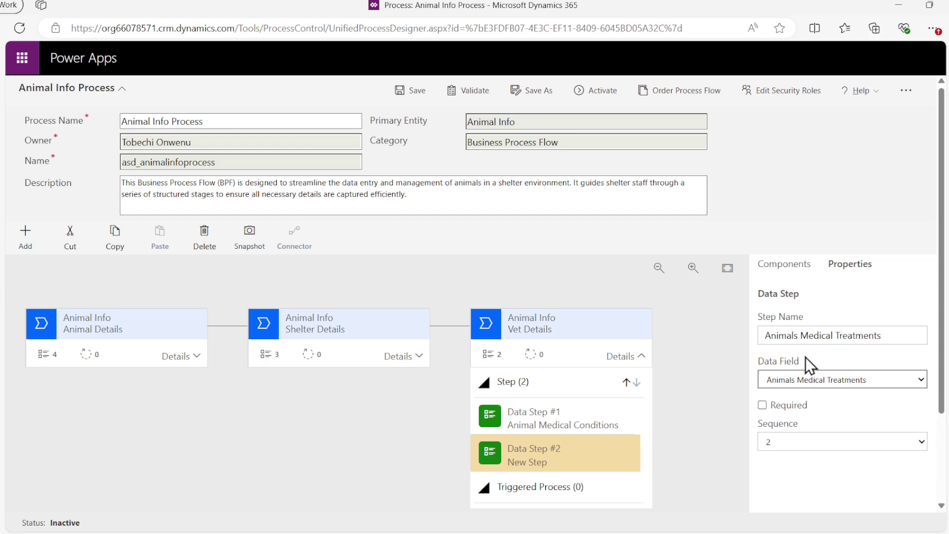
pyautogui.click(782, 406)
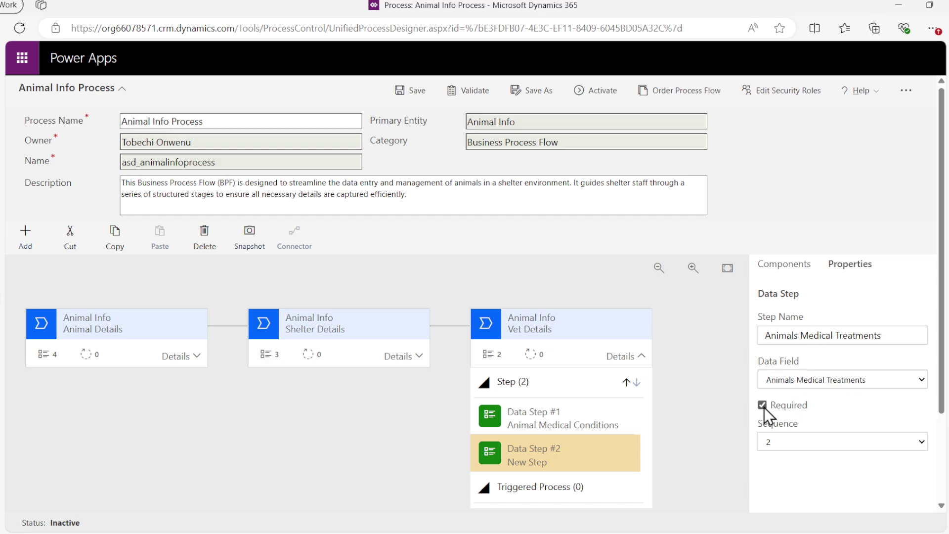
pyautogui.scroll(-2, 779, 393)
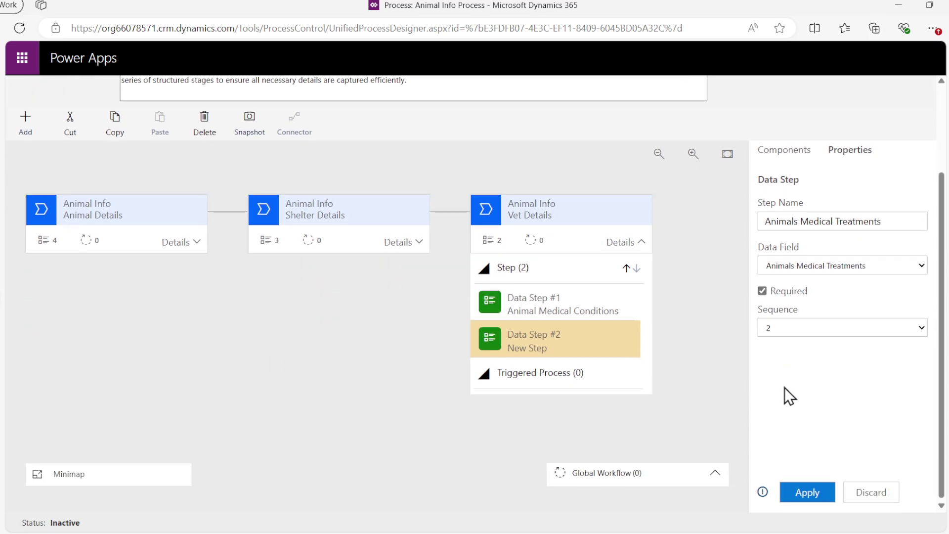
pyautogui.click(808, 489)
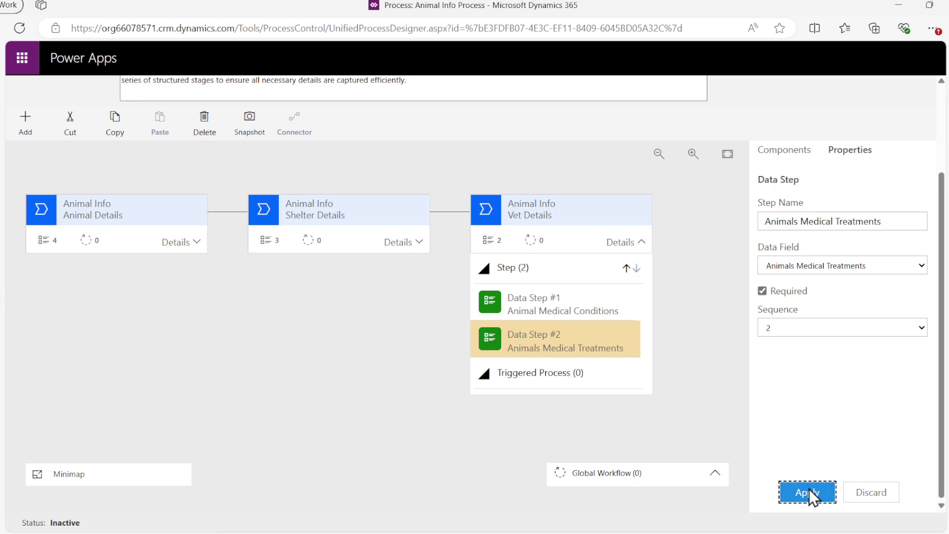
# Step: Add a third data step to the Vet Details stage for the Animal Next Vet field and apply it
pyautogui.click(795, 157)
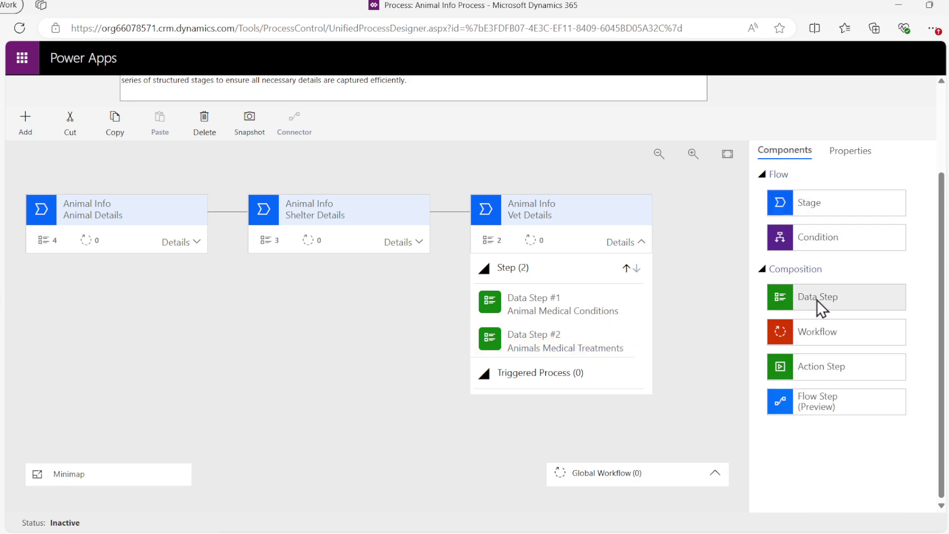
pyautogui.moveTo(820, 298); pyautogui.dragTo(560, 355)
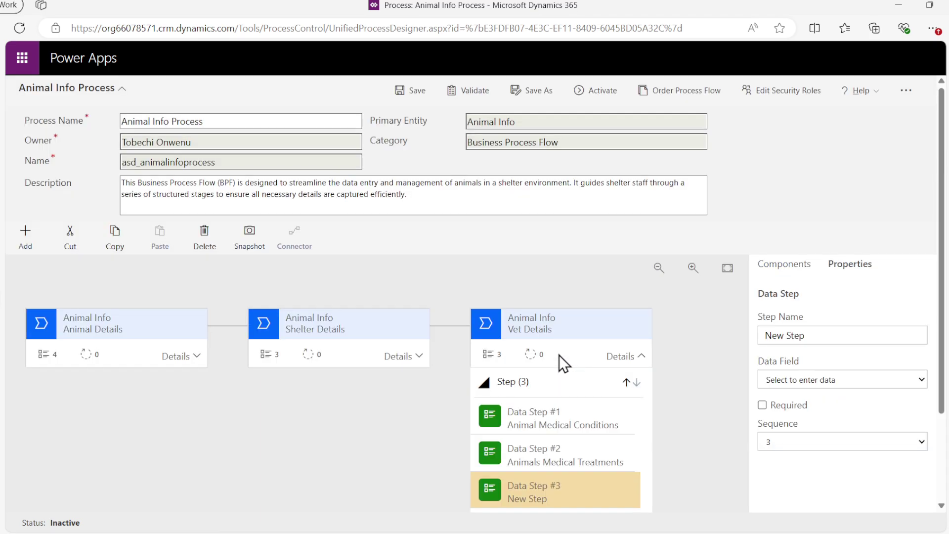
pyautogui.click(811, 278)
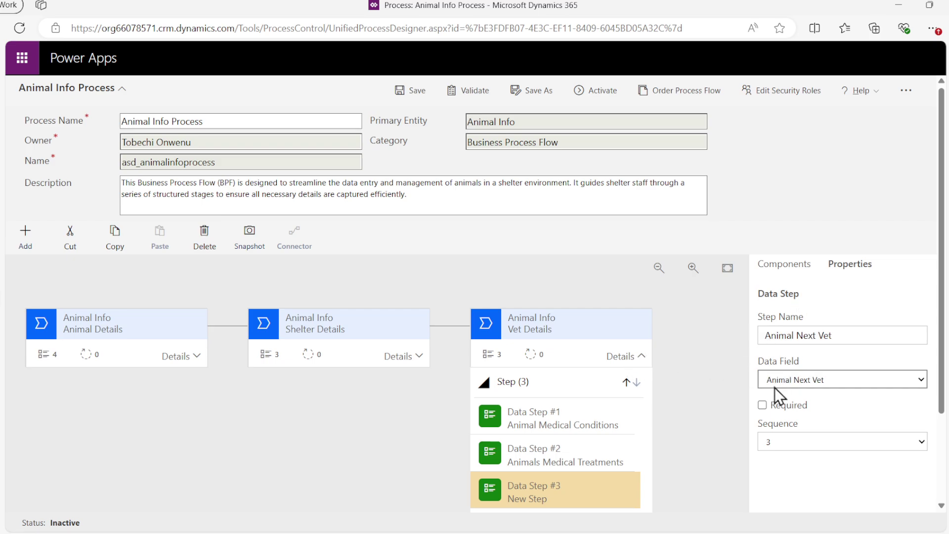
pyautogui.scroll(-2, 776, 389)
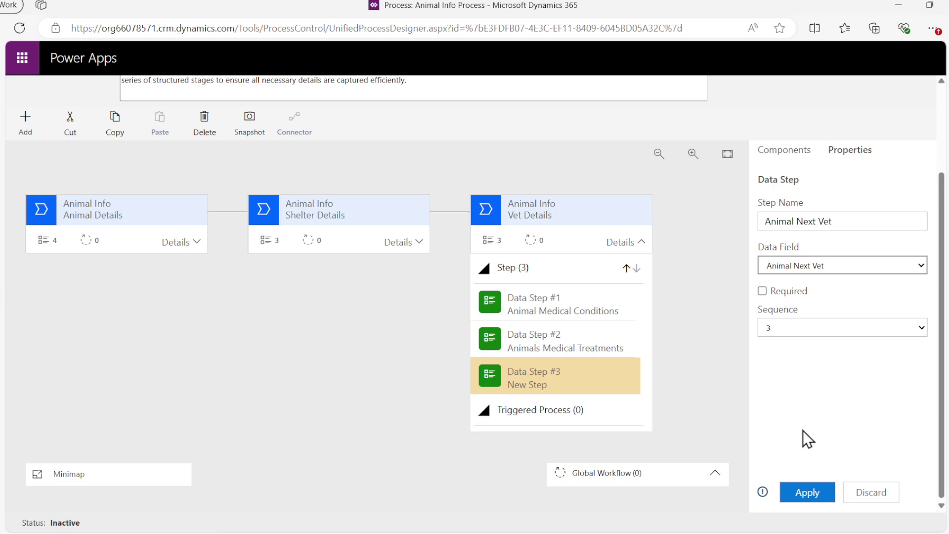
pyautogui.click(807, 494)
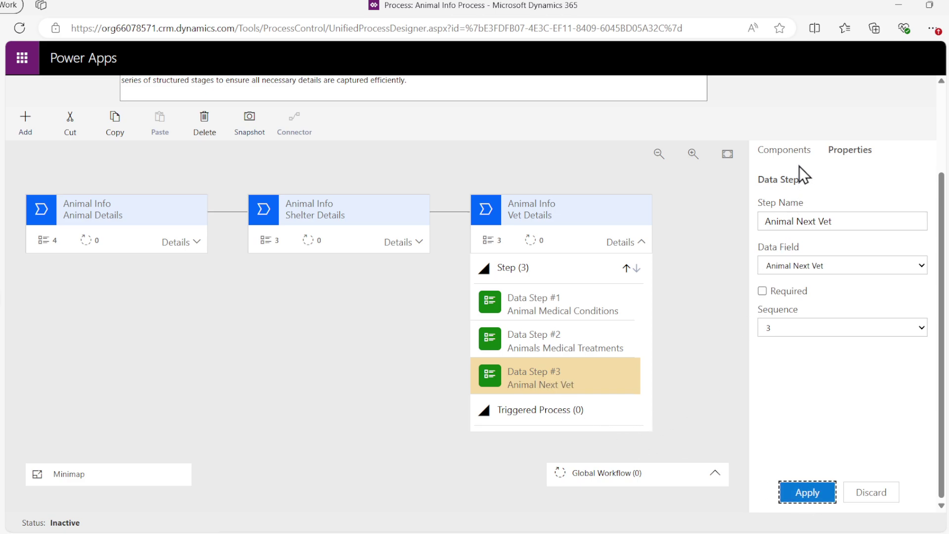
# Step: Add a fourth data step to the Vet Details stage for the Animal Next Vet Date field and apply it
pyautogui.click(791, 153)
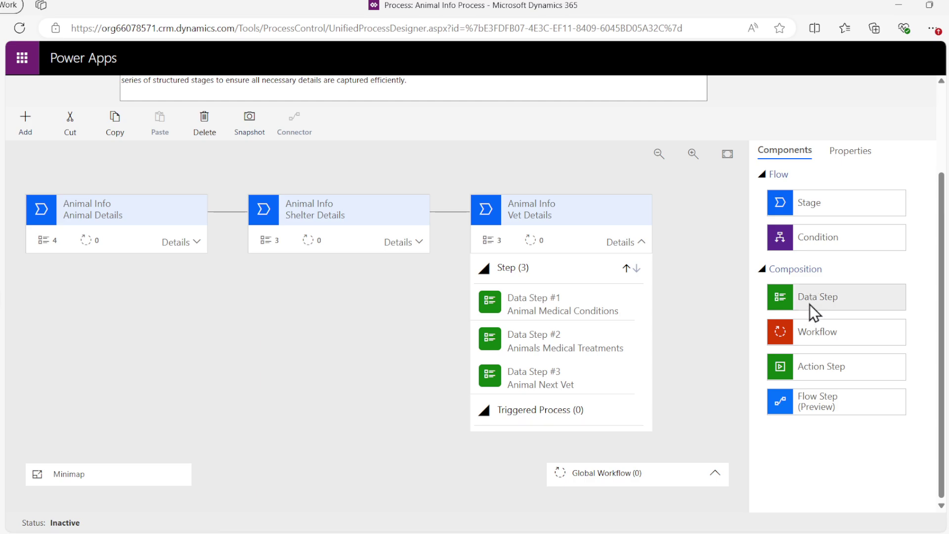
pyautogui.moveTo(809, 304); pyautogui.dragTo(551, 396)
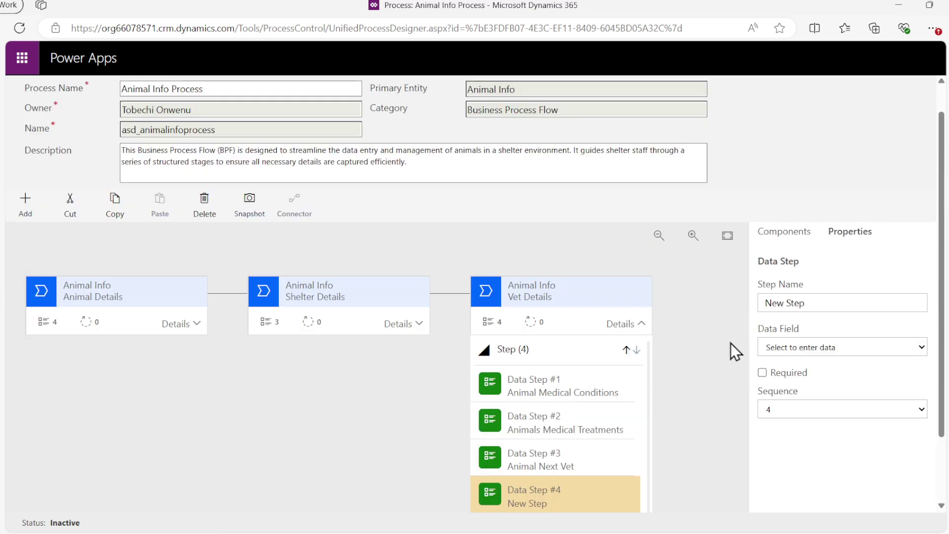
pyautogui.click(790, 352)
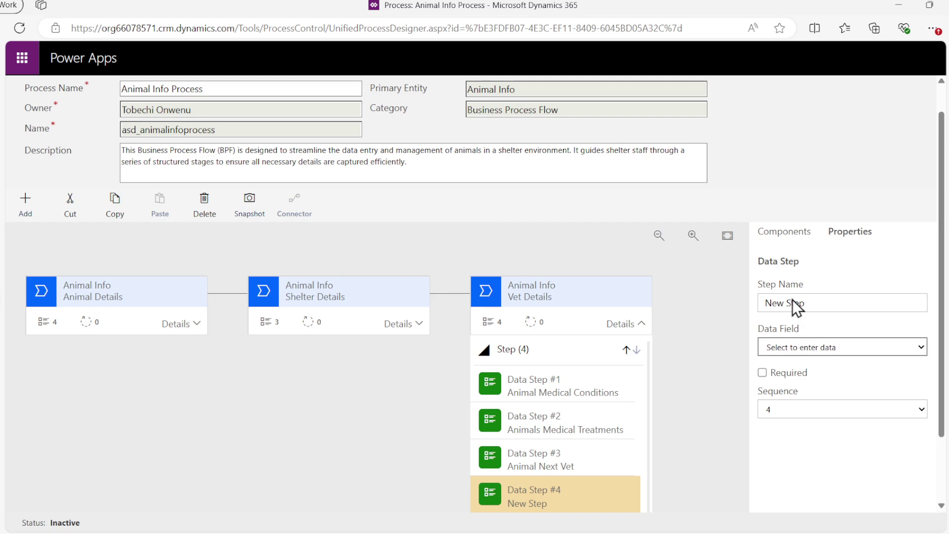
pyautogui.click(805, 272)
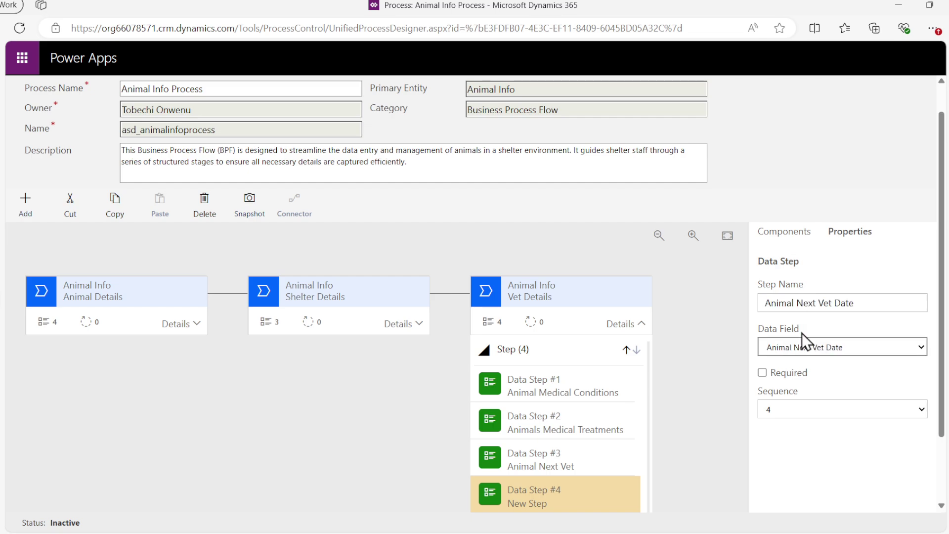
pyautogui.scroll(-2, 793, 374)
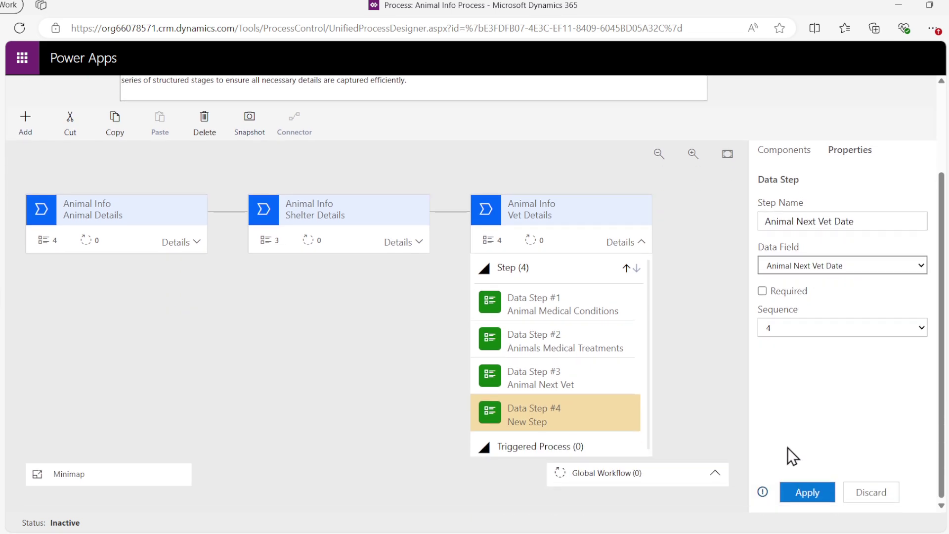
pyautogui.click(800, 488)
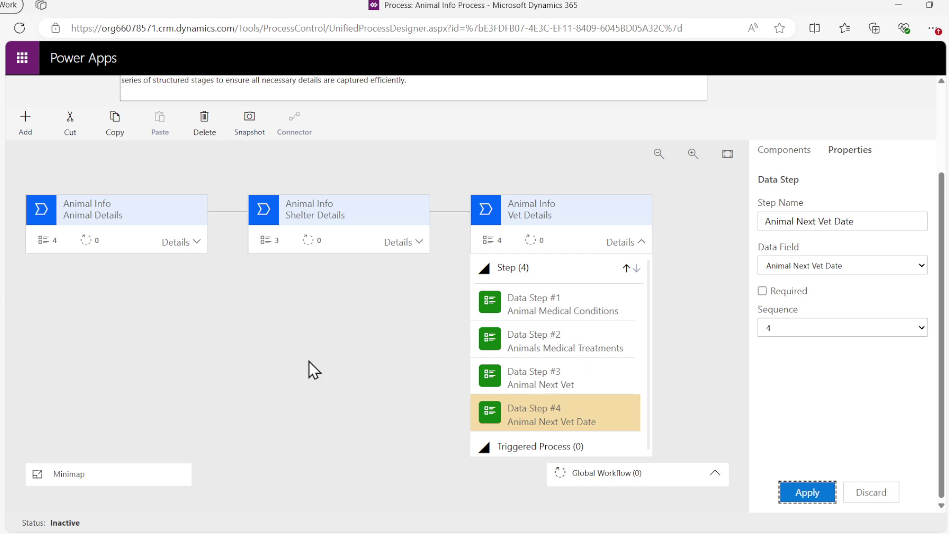
pyautogui.click(340, 355)
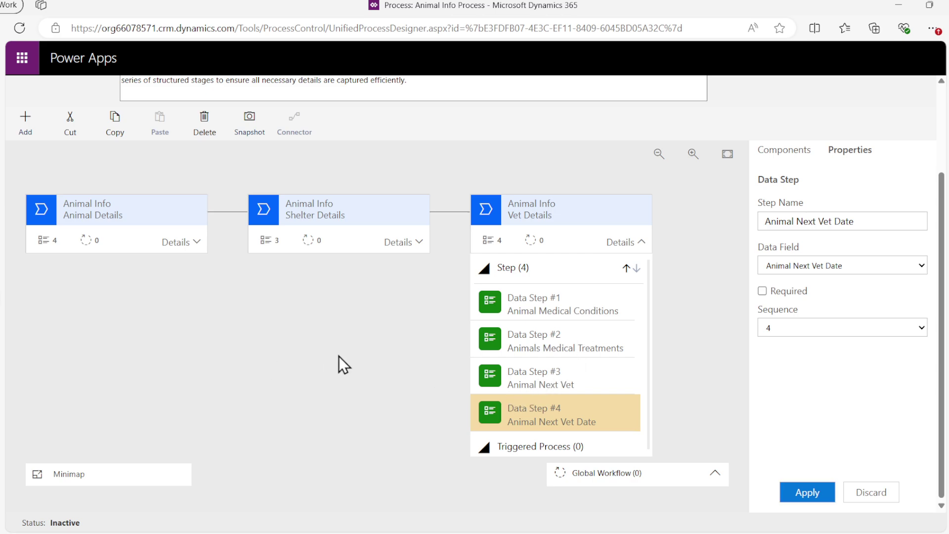
pyautogui.click(783, 151)
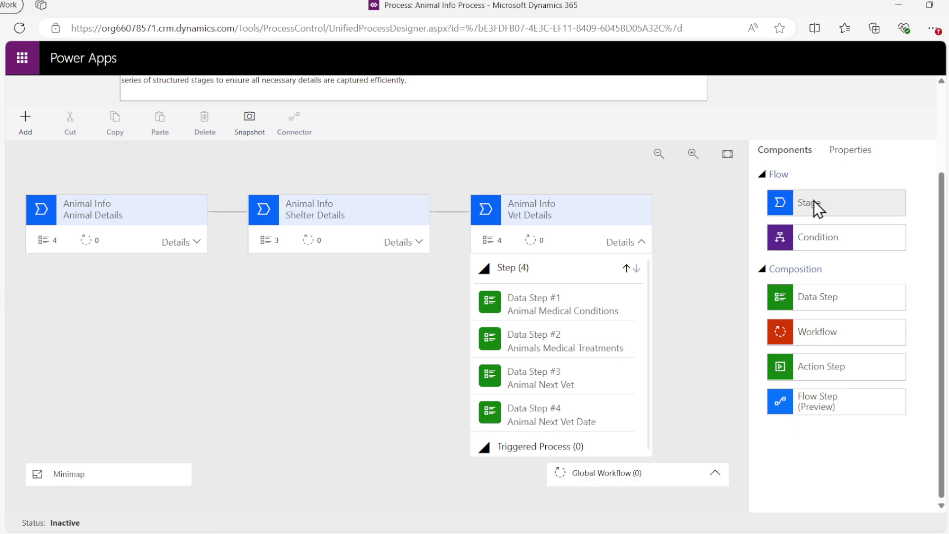
pyautogui.moveTo(814, 201); pyautogui.dragTo(670, 226)
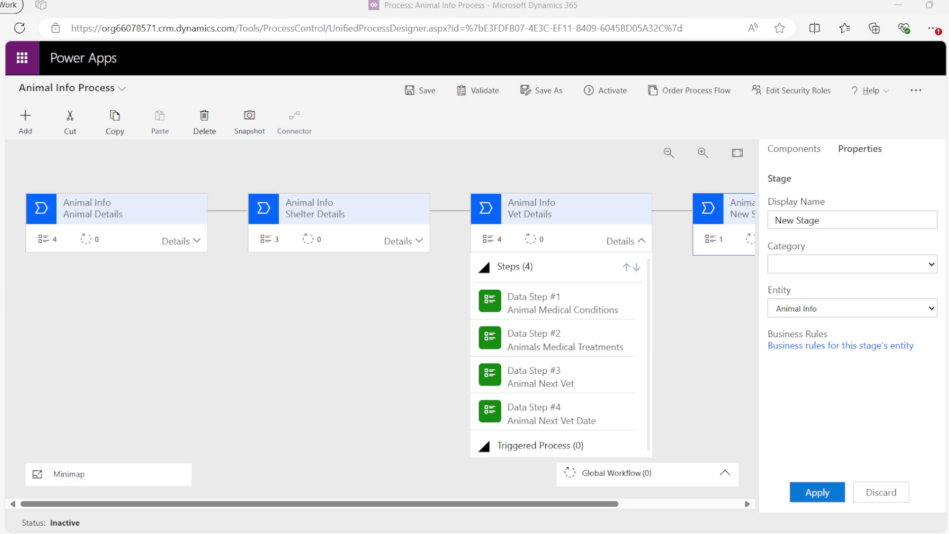
pyautogui.click(722, 288)
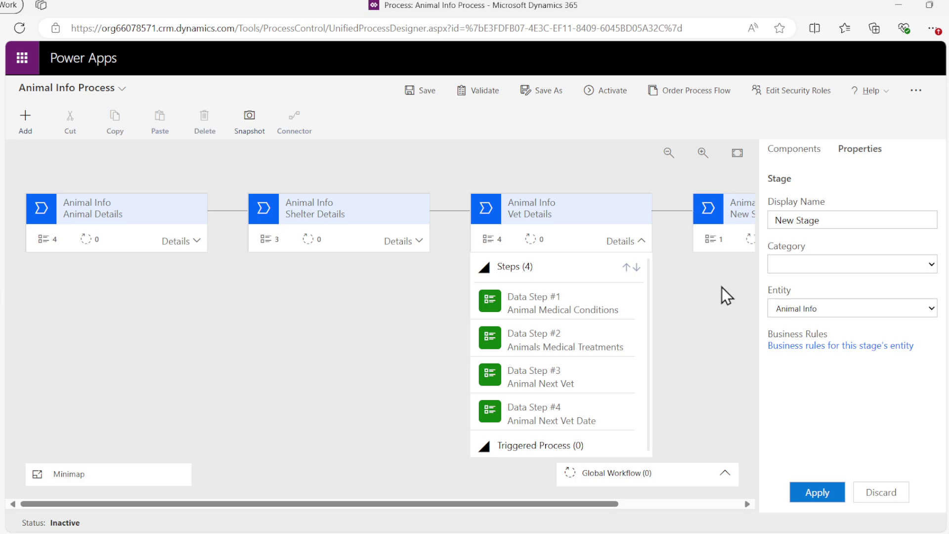
pyautogui.click(736, 246)
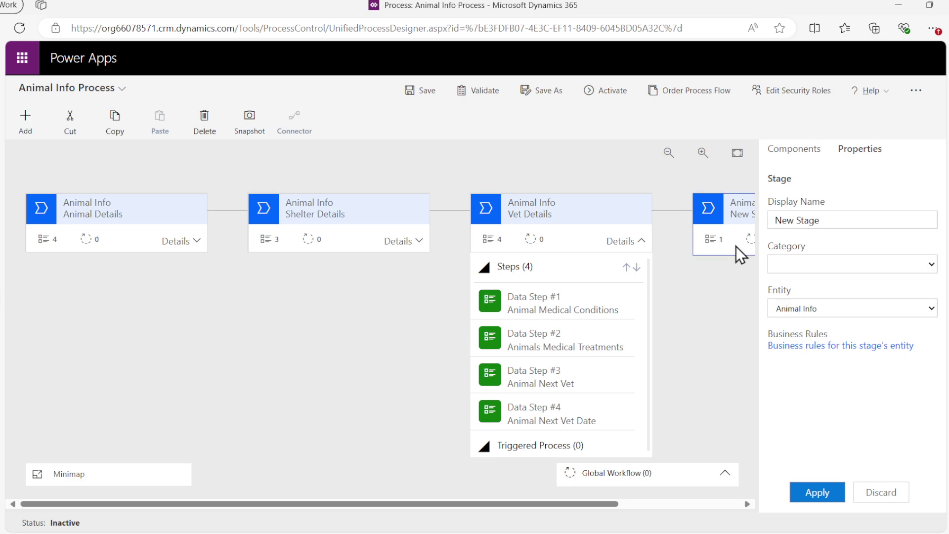
pyautogui.click(213, 119)
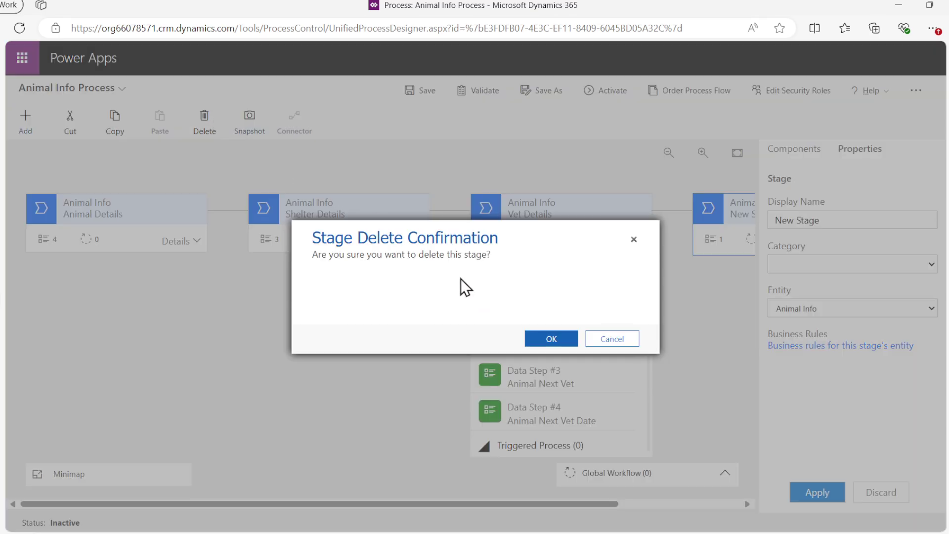
pyautogui.click(564, 337)
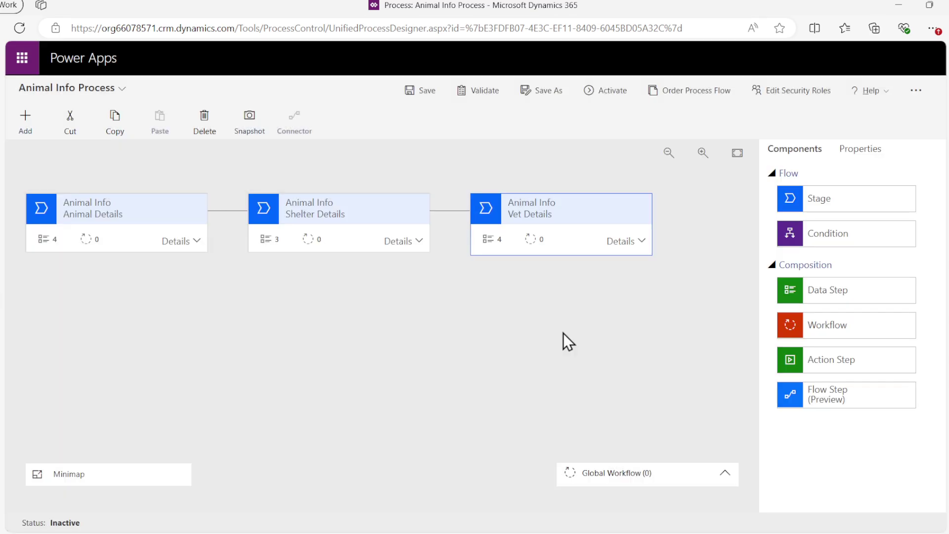
pyautogui.click(640, 324)
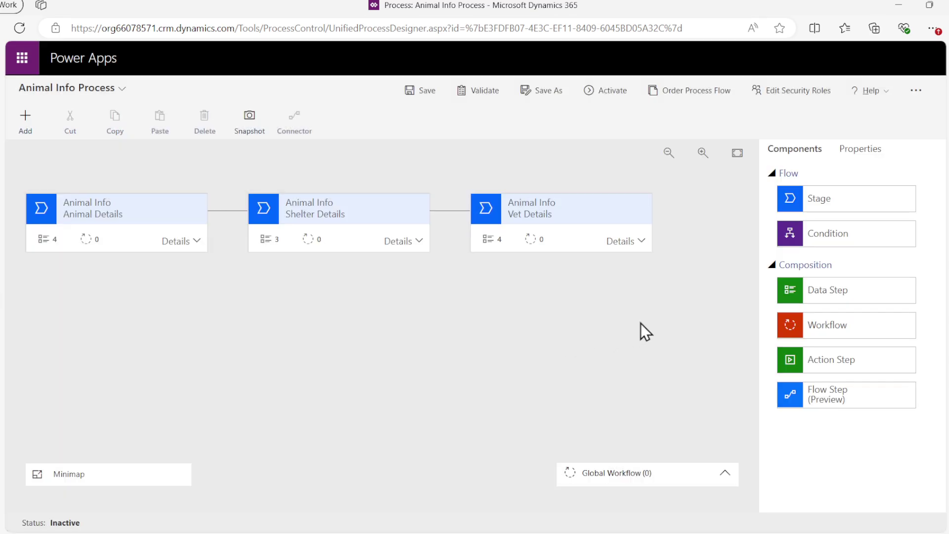
# Step: Save the process and add a condition after the Vet Details stage
pyautogui.click(425, 94)
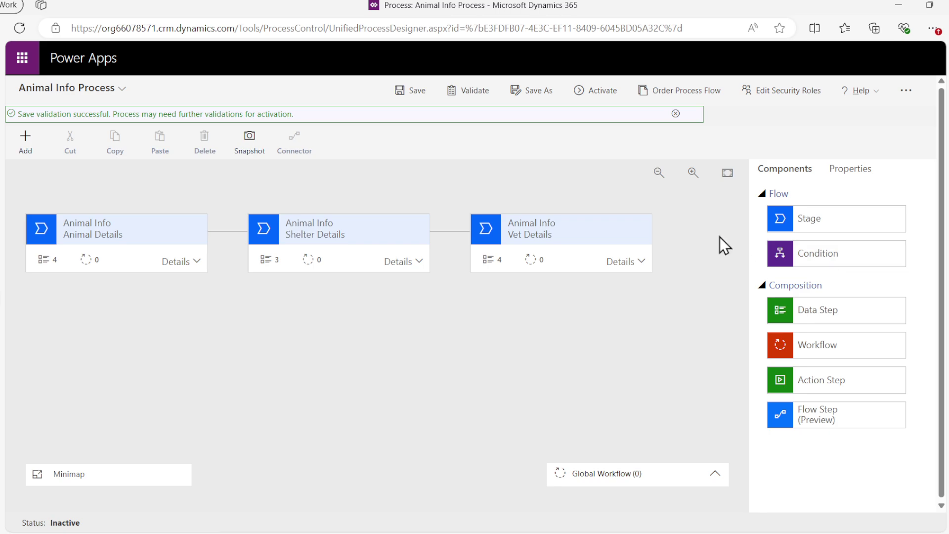
pyautogui.moveTo(814, 248); pyautogui.dragTo(675, 245)
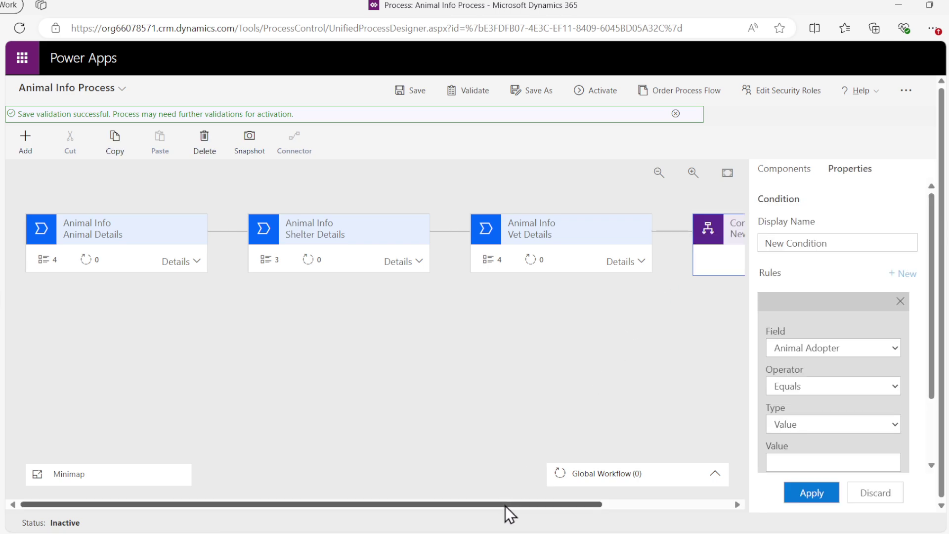
pyautogui.moveTo(506, 505); pyautogui.dragTo(631, 506)
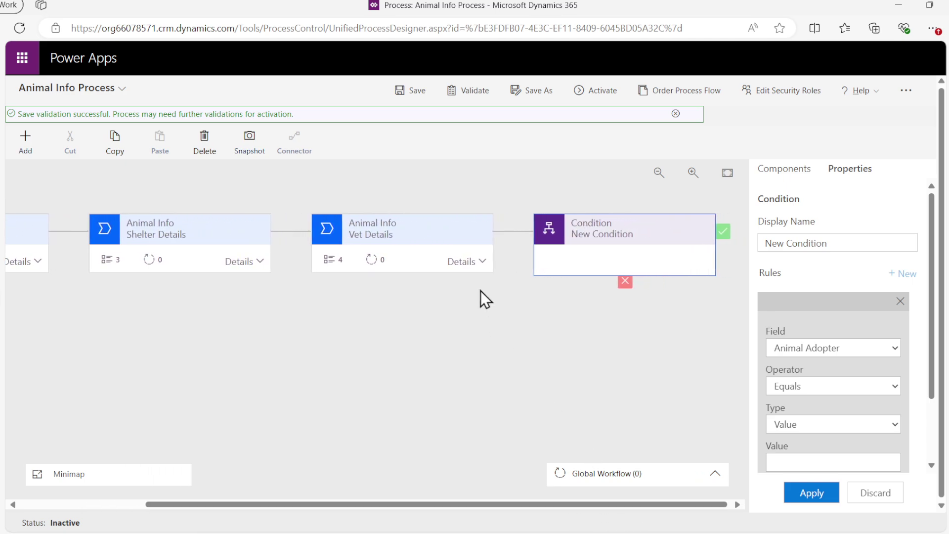
# Step: Set the new condition's rule to the Animal Next Vet Date field with the operator Does not contain data and apply it
pyautogui.click(402, 230)
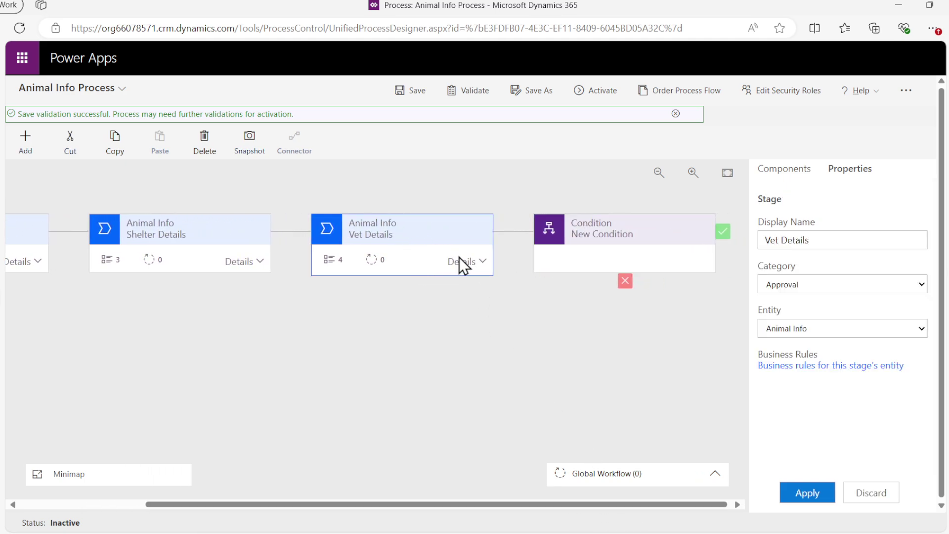
pyautogui.click(597, 230)
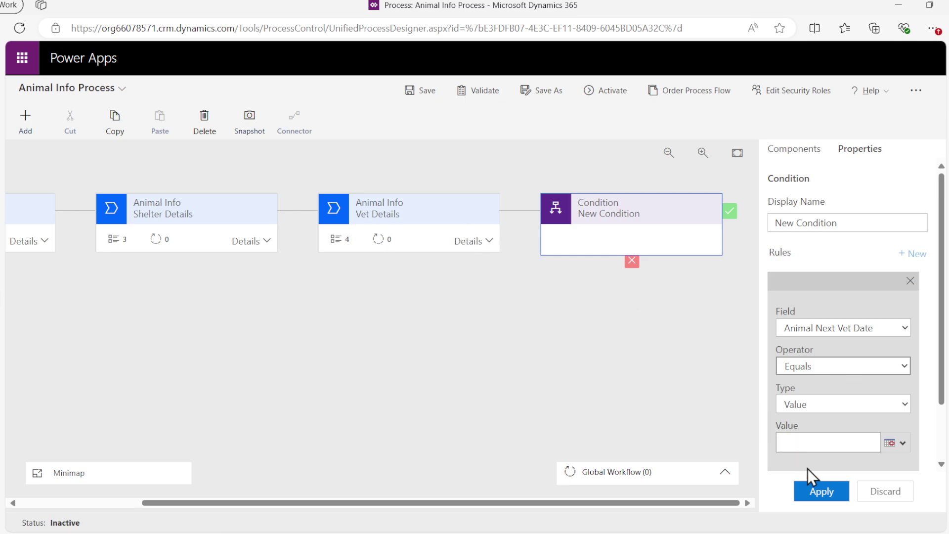
pyautogui.click(822, 491)
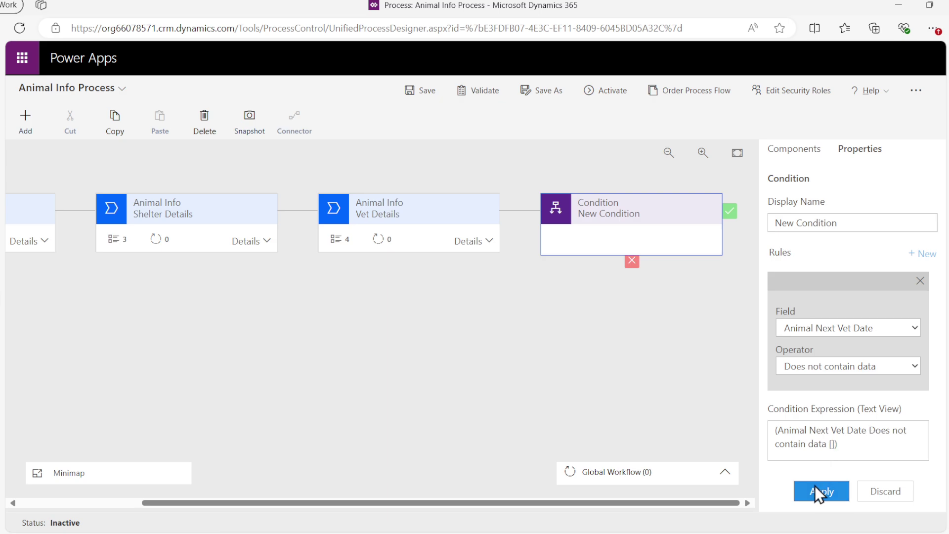
pyautogui.click(833, 491)
# Step: Rename the condition after Vet Details as Check Vet Date and apply
pyautogui.tripleClick(864, 227)
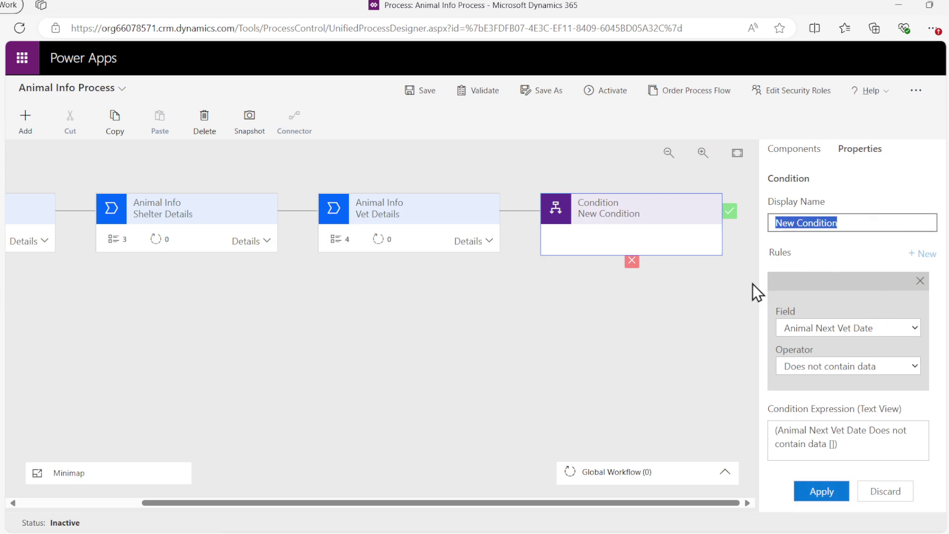
pyautogui.write('Check Vet Date')
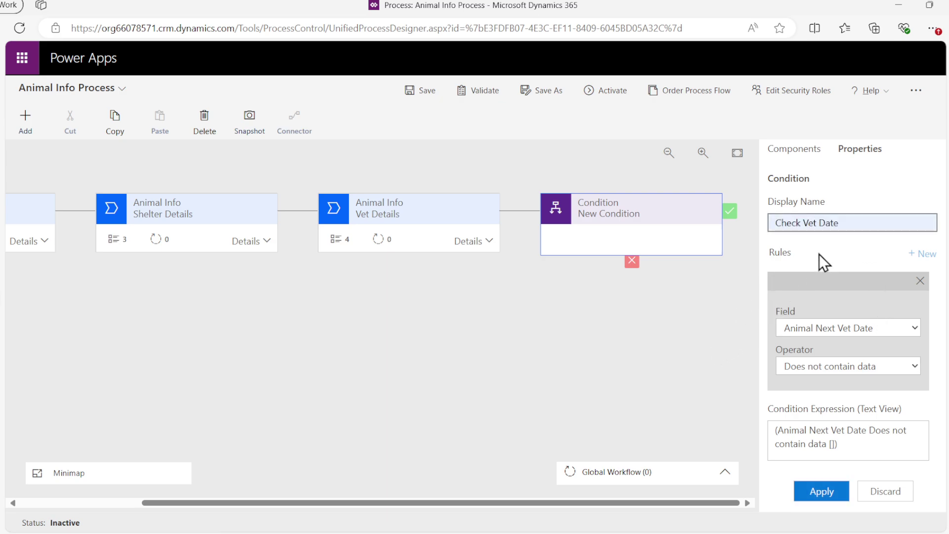
pyautogui.click(870, 171)
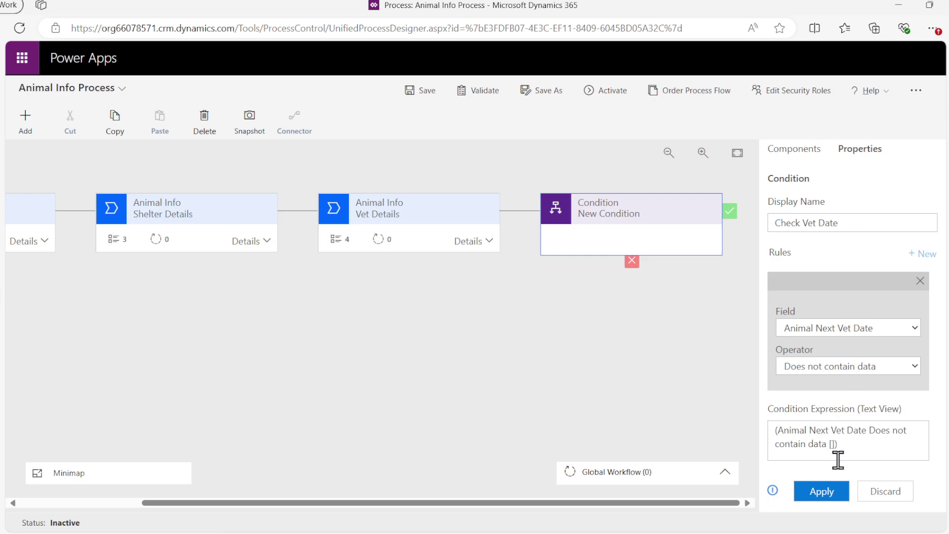
pyautogui.click(830, 488)
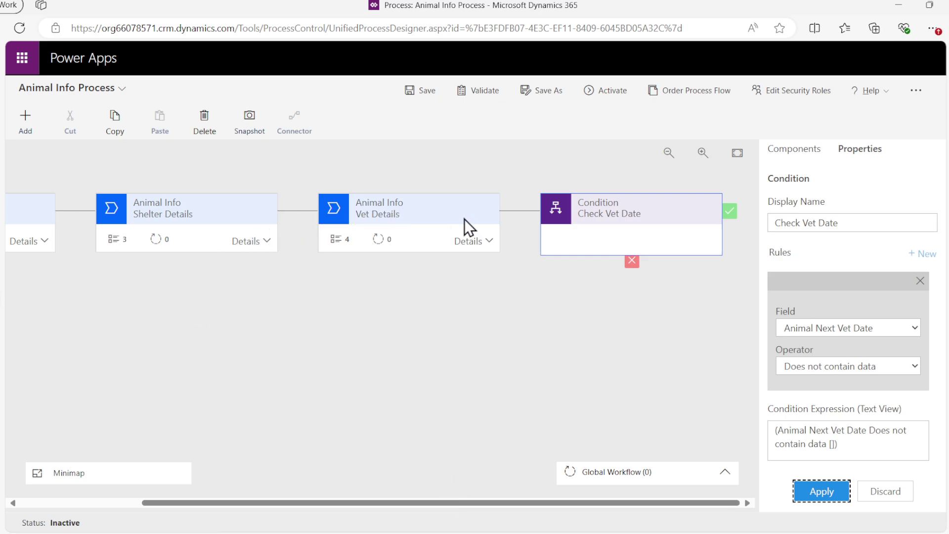
# Step: Add a stage on the true branch of Check Vet Date, name it Foster Details, set its category to Develop and apply
pyautogui.click(807, 150)
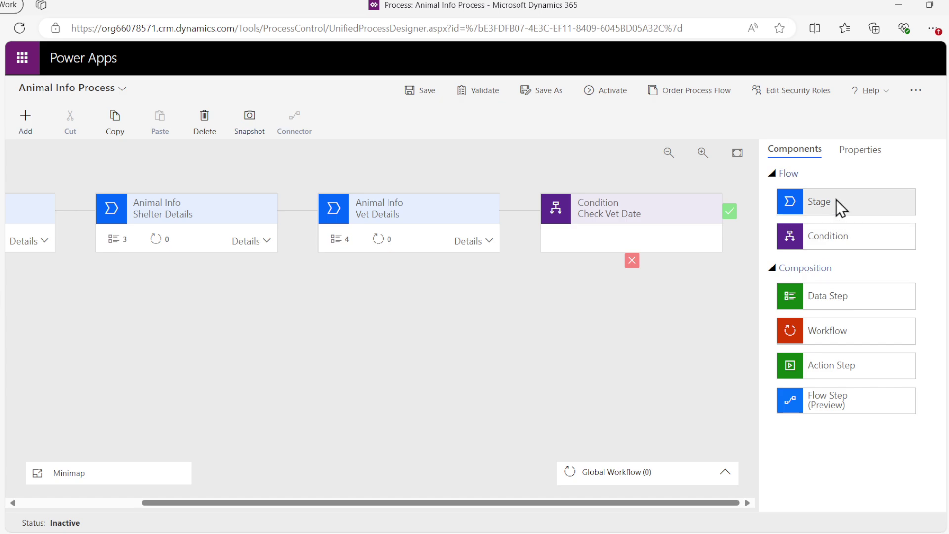
pyautogui.moveTo(836, 199); pyautogui.dragTo(738, 227)
pyautogui.moveTo(805, 207); pyautogui.dragTo(741, 227)
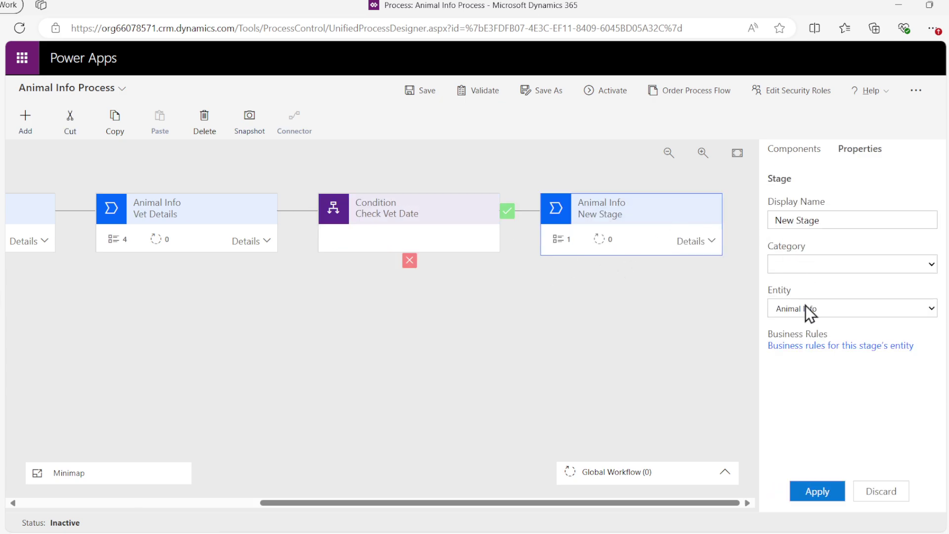
pyautogui.write('Foster Details')
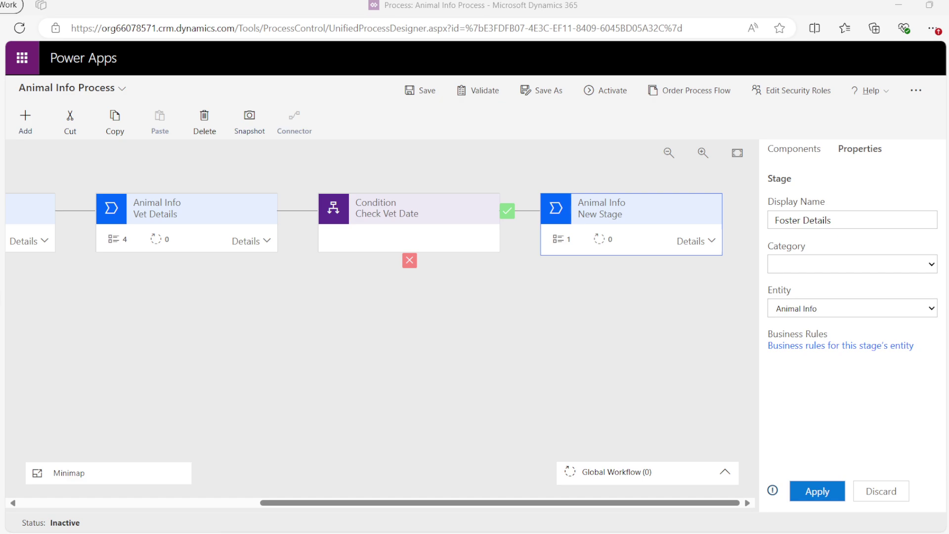
pyautogui.click(852, 264)
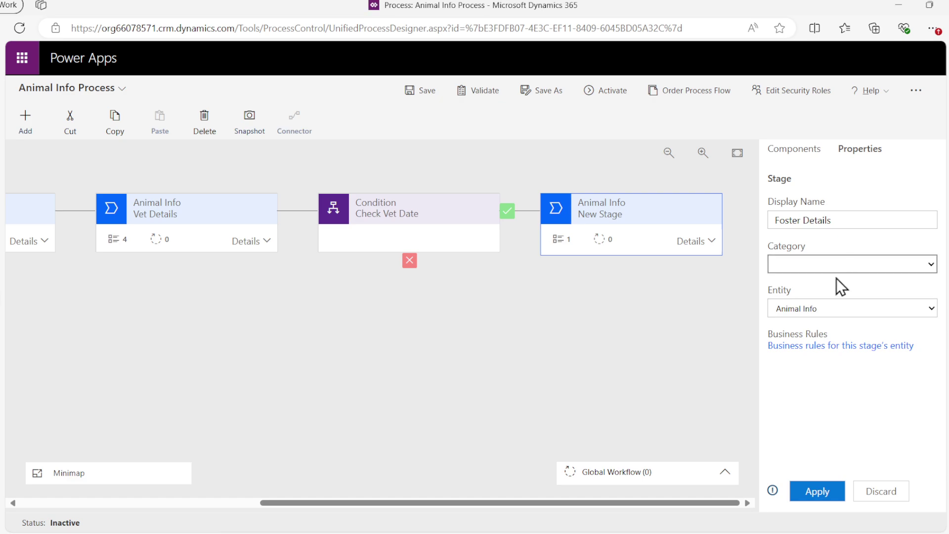
pyautogui.click(822, 301)
pyautogui.click(813, 489)
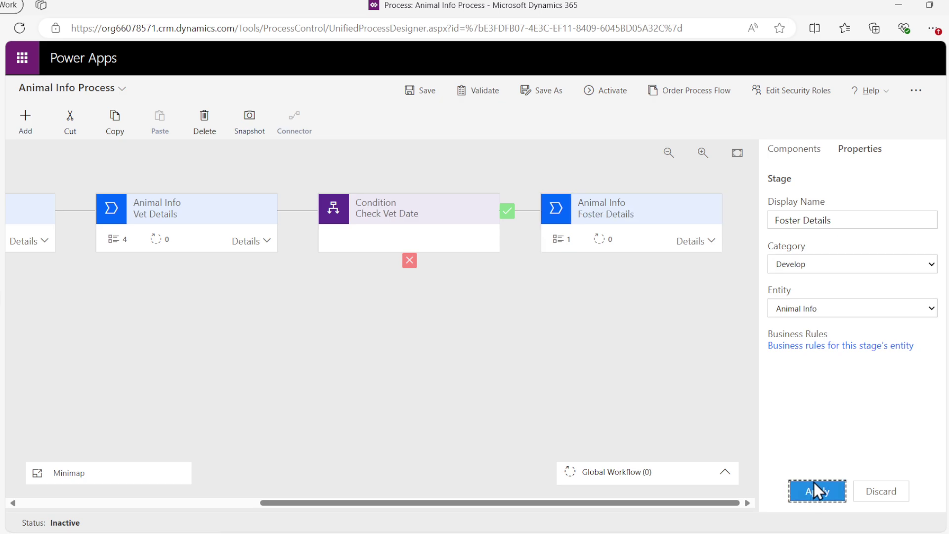
# Step: Bind the first data step of the Foster Details stage to the Animal Foster Claimer field, make it required and apply
pyautogui.click(675, 242)
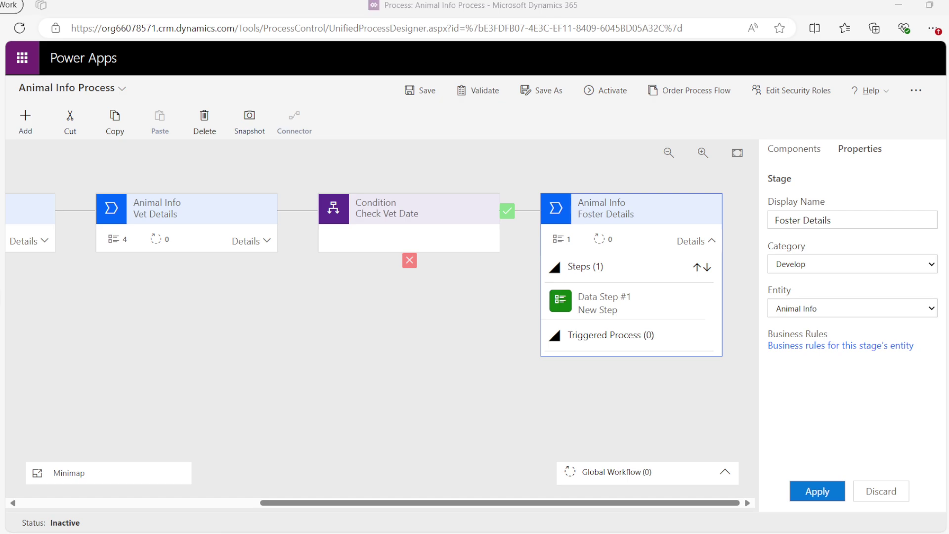
pyautogui.click(596, 310)
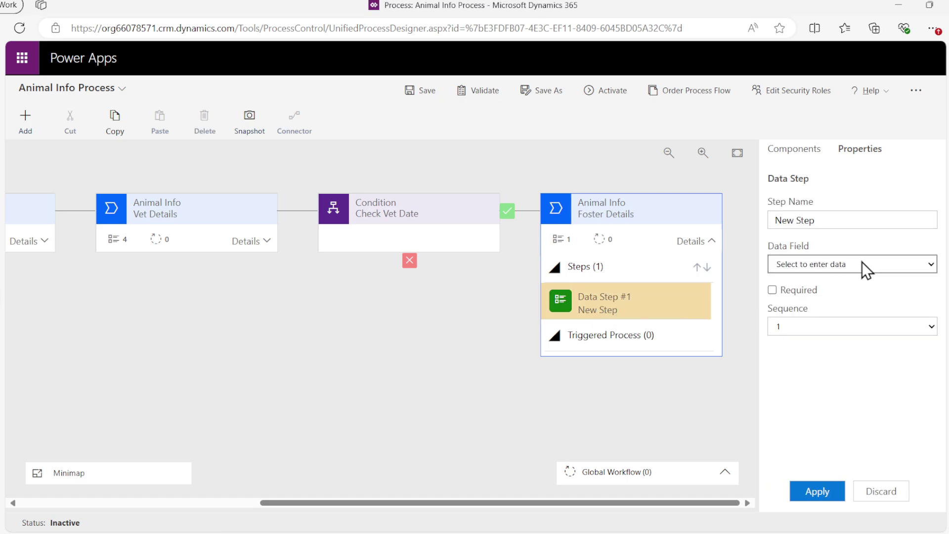
pyautogui.click(842, 382)
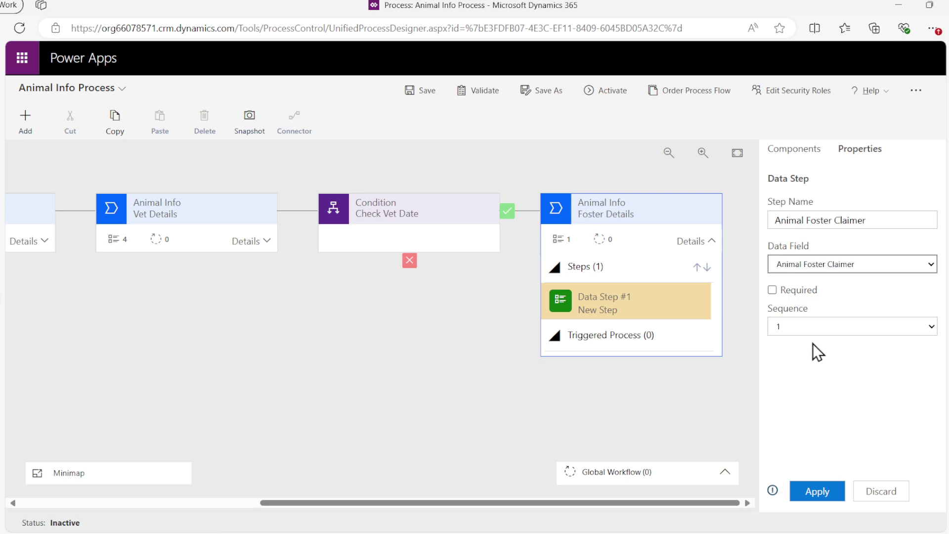
pyautogui.click(774, 291)
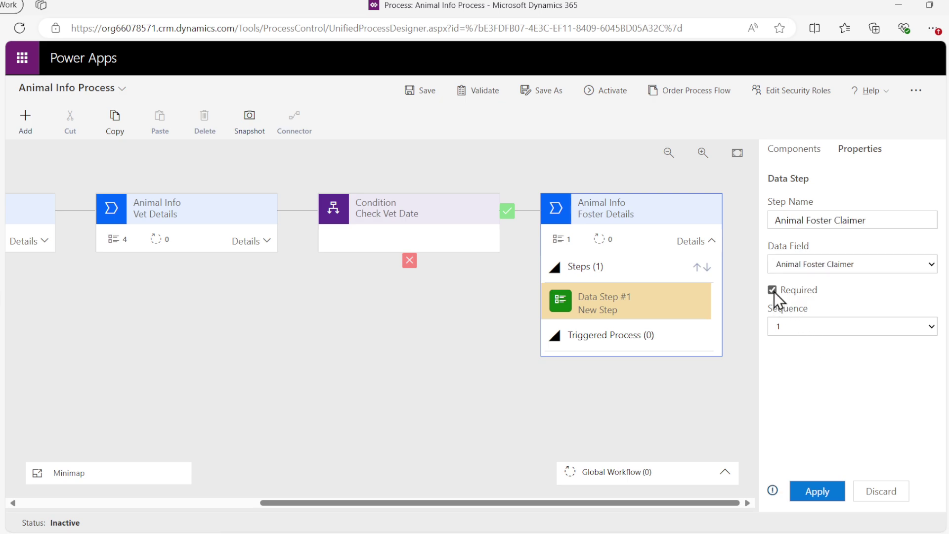
pyautogui.click(810, 492)
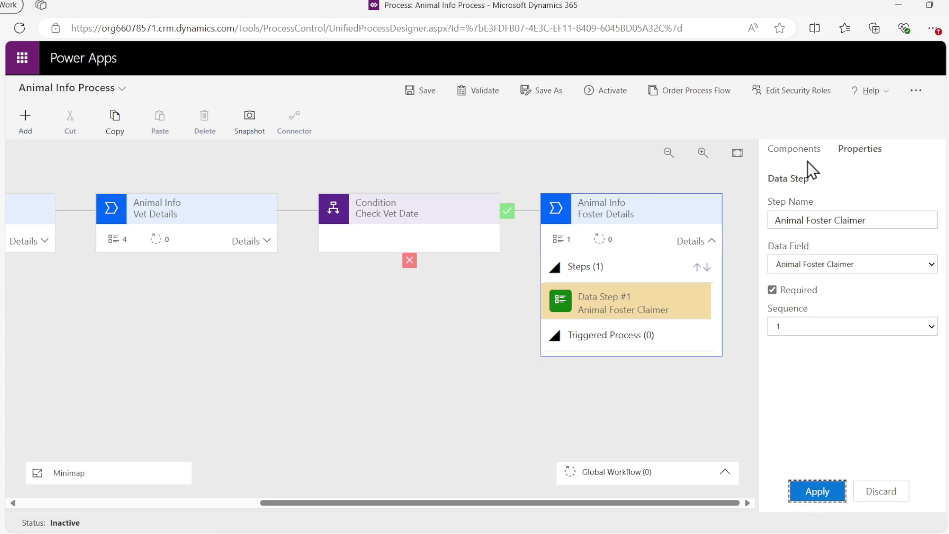
# Step: Add a second data step to the Foster Details stage for the Animal Date of Foster field, apply it and save the process
pyautogui.click(801, 150)
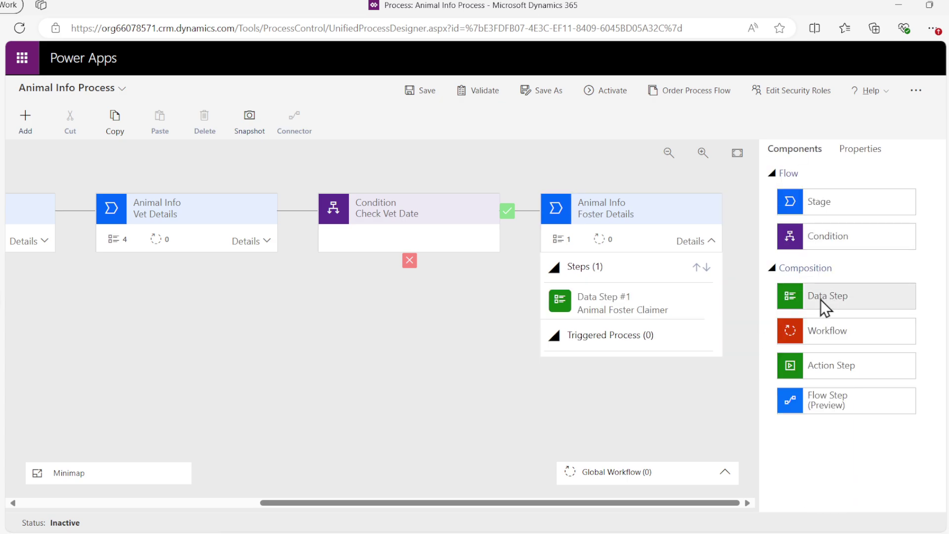
pyautogui.moveTo(821, 299); pyautogui.dragTo(639, 321)
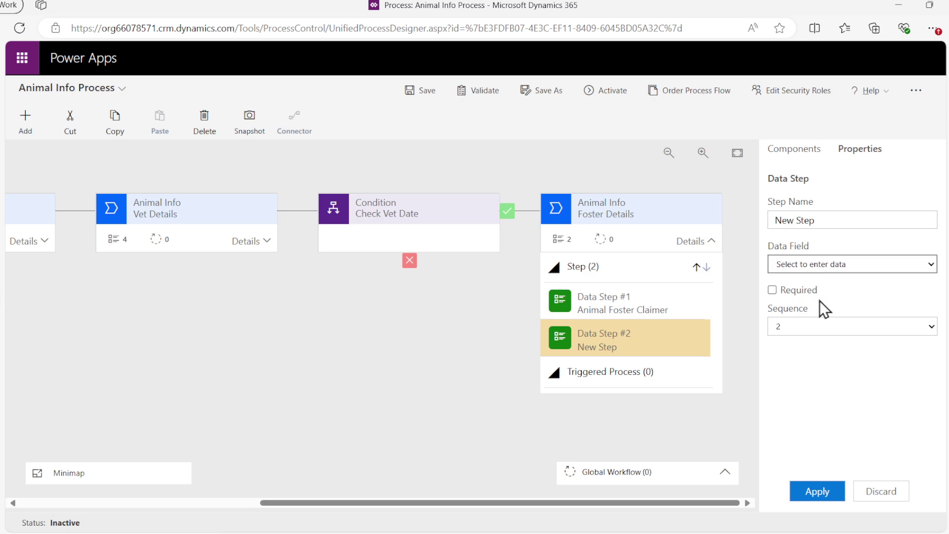
pyautogui.click(829, 360)
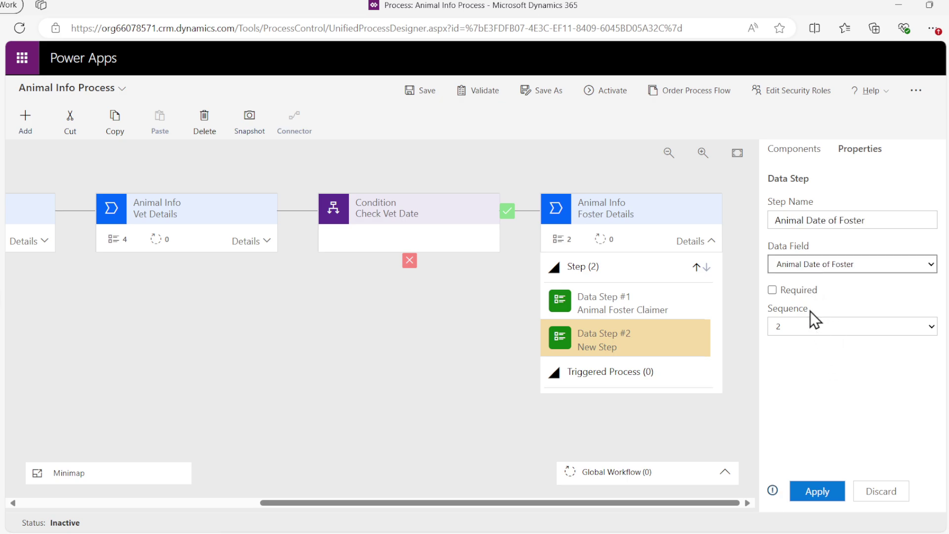
pyautogui.click(814, 488)
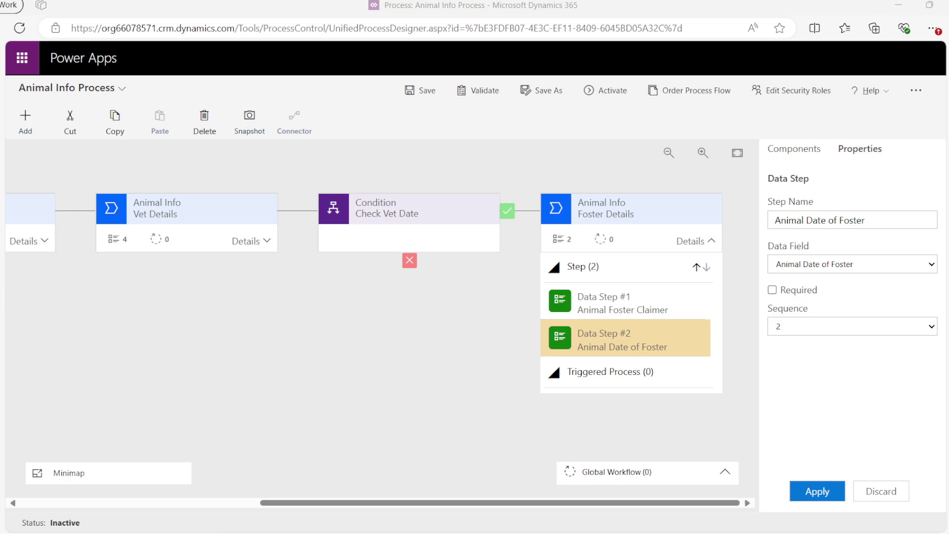
pyautogui.click(419, 89)
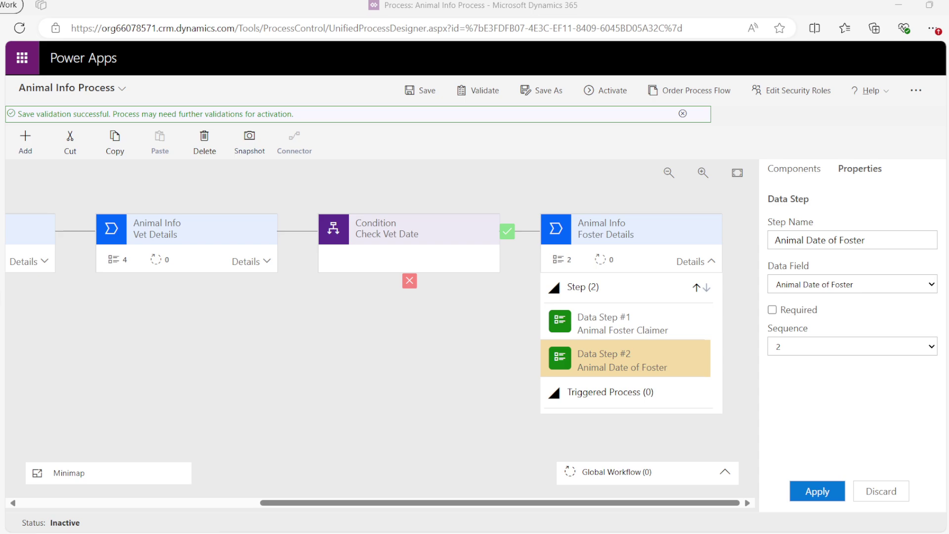
# Step: Add a condition after Foster Details named Check Foster Date, with the rule Animal Date of Foster Contains data, and apply it
pyautogui.click(795, 169)
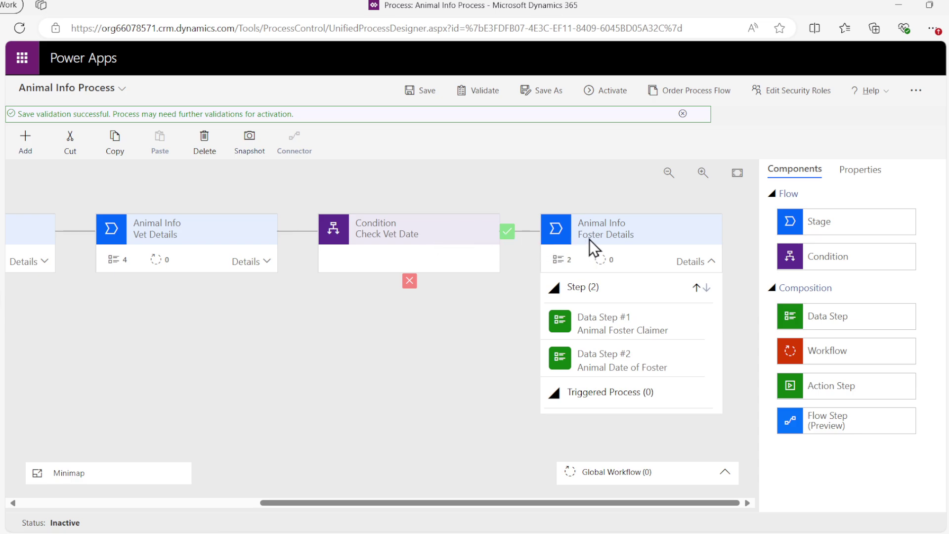
pyautogui.moveTo(826, 259); pyautogui.dragTo(743, 243)
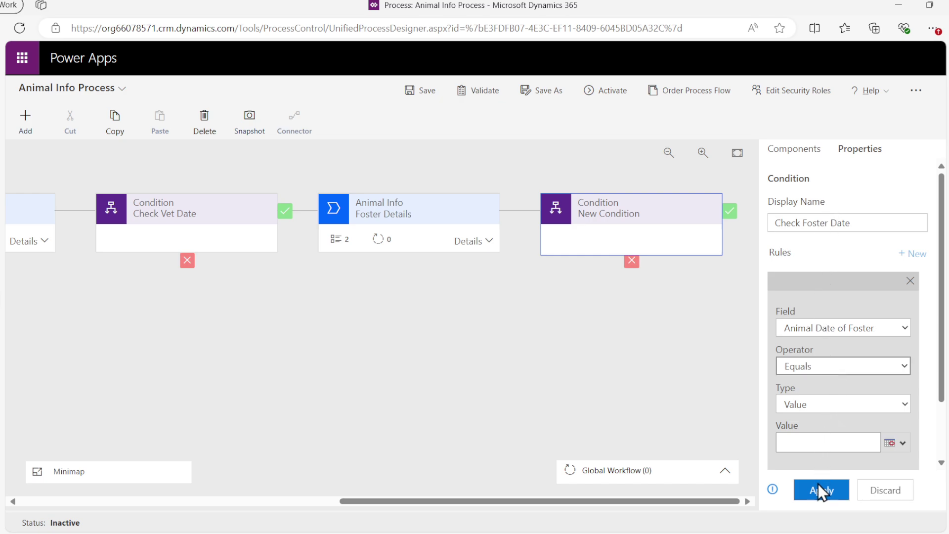
pyautogui.click(815, 499)
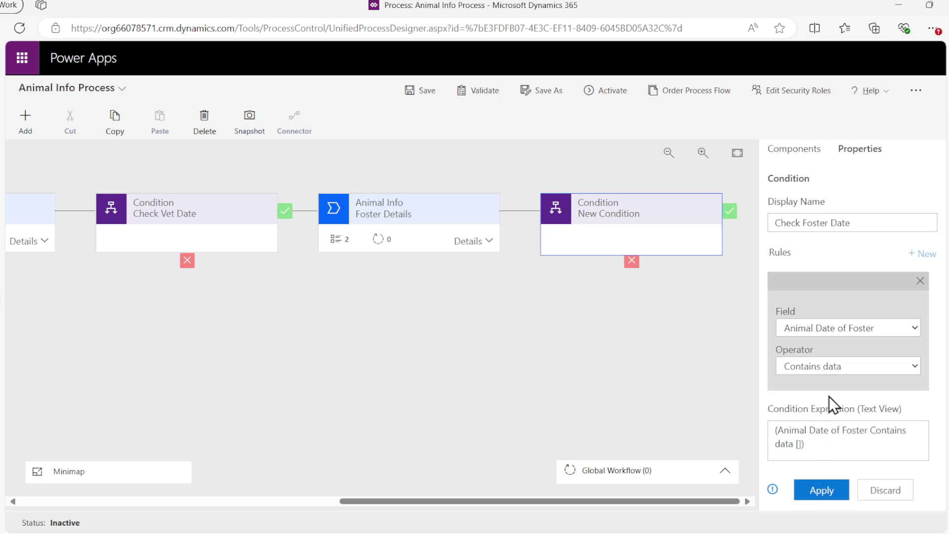
pyautogui.click(822, 488)
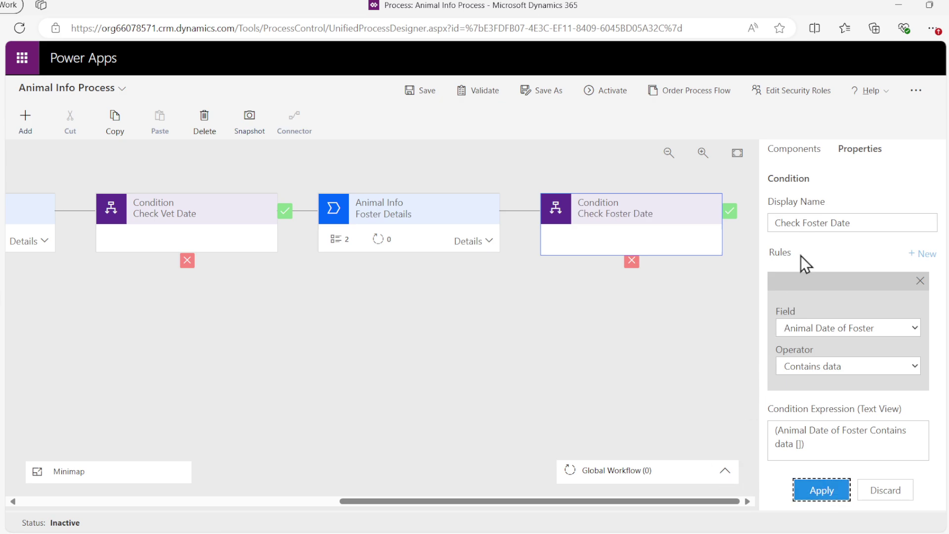
# Step: Add a stage on the true branch of Check Foster Date, name it Adoption Details, set its category to Close and apply
pyautogui.click(814, 155)
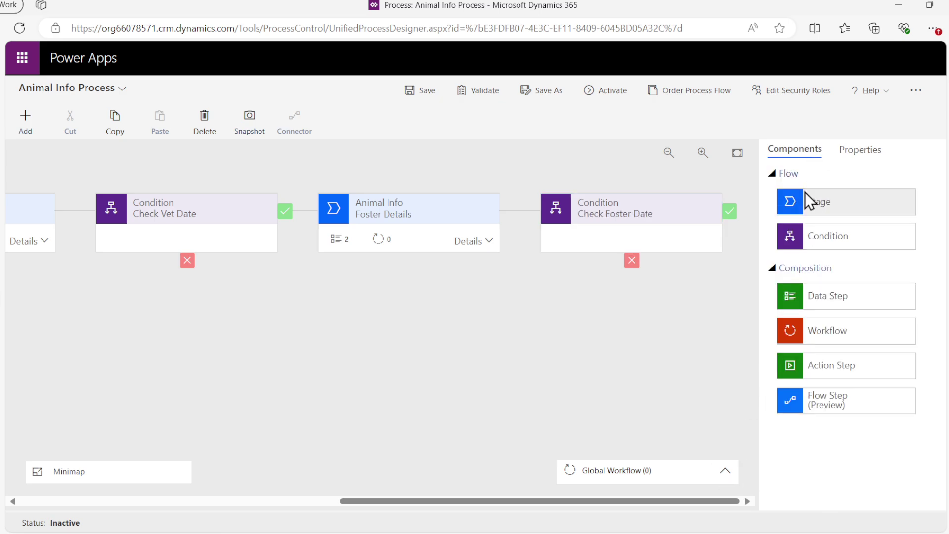
pyautogui.moveTo(820, 194); pyautogui.dragTo(746, 221)
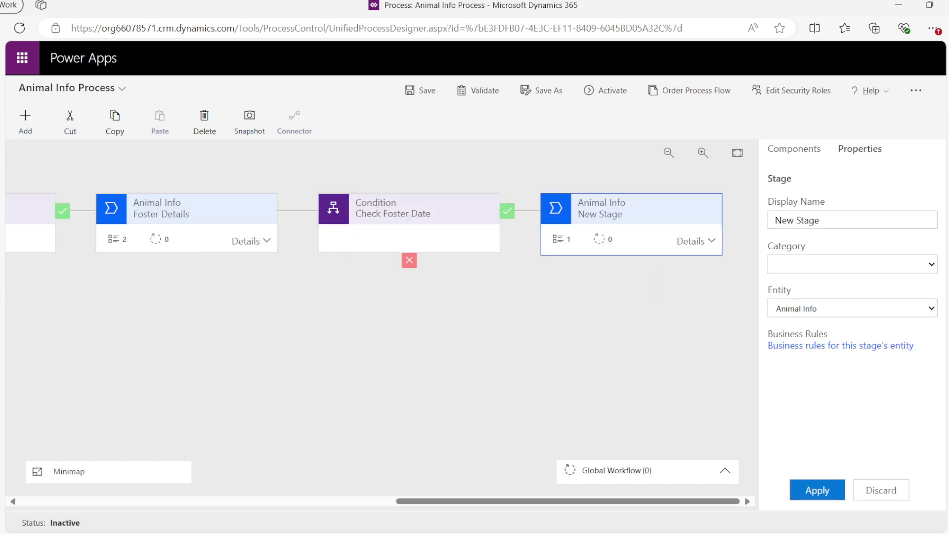
pyautogui.hotkey('ctrl', 'a')
pyautogui.write('Adoption Details')
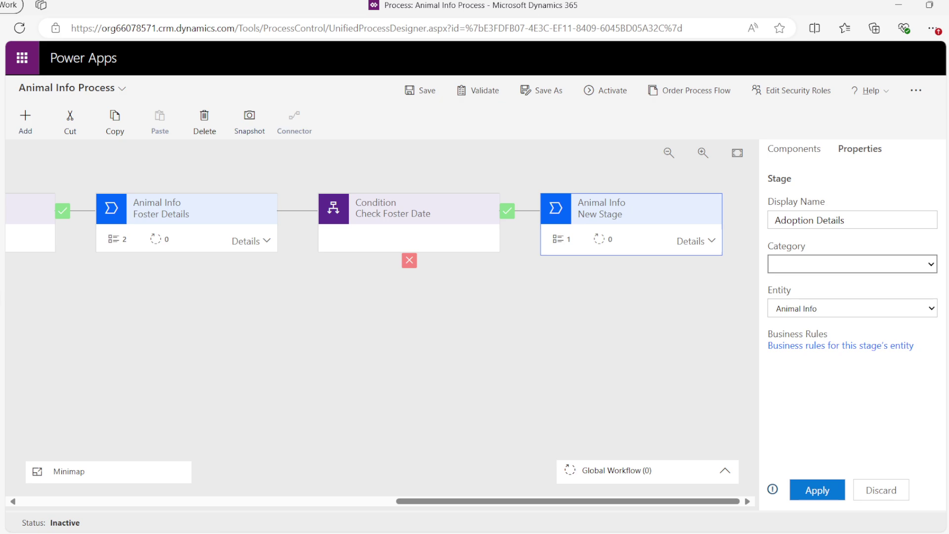
pyautogui.click(801, 331)
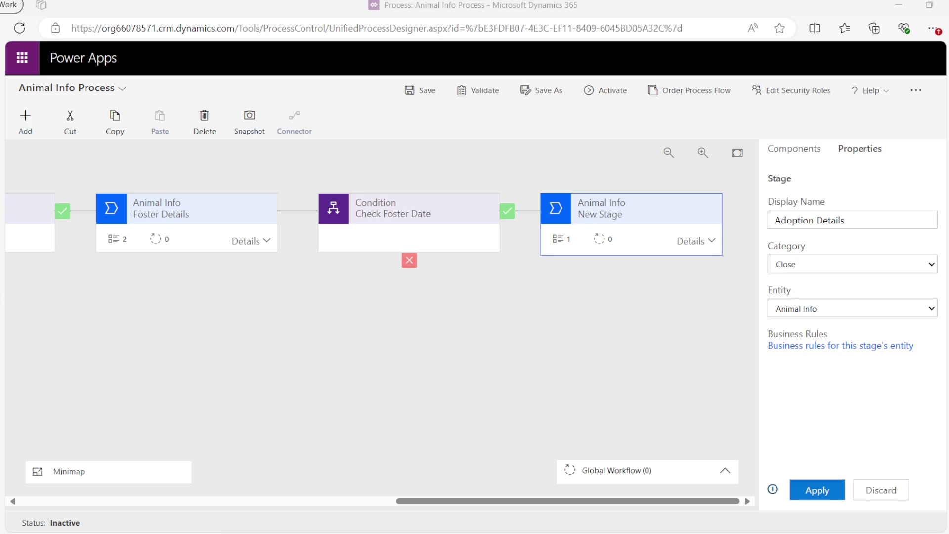
pyautogui.click(814, 487)
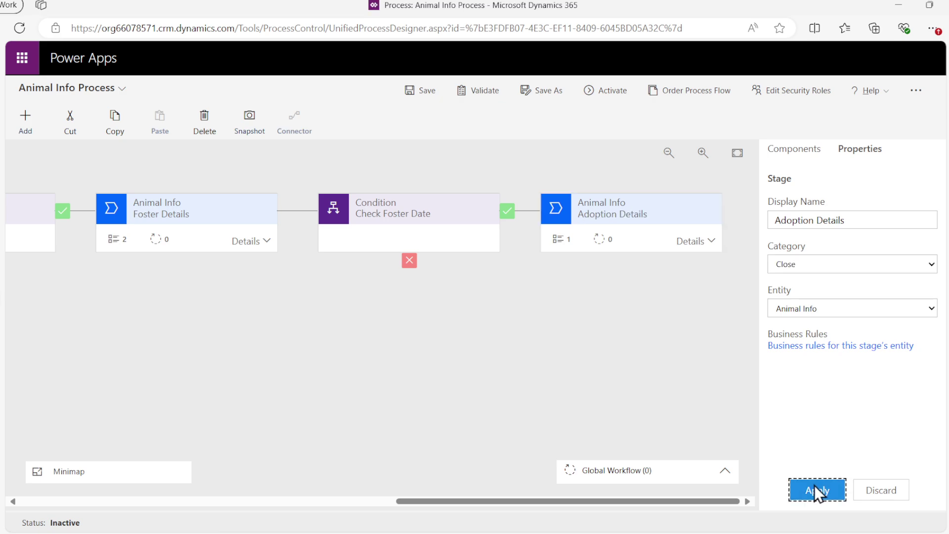
# Step: Bind the first data step of the Adoption Details stage to the Animal Adopter field, make it required and apply
pyautogui.click(699, 245)
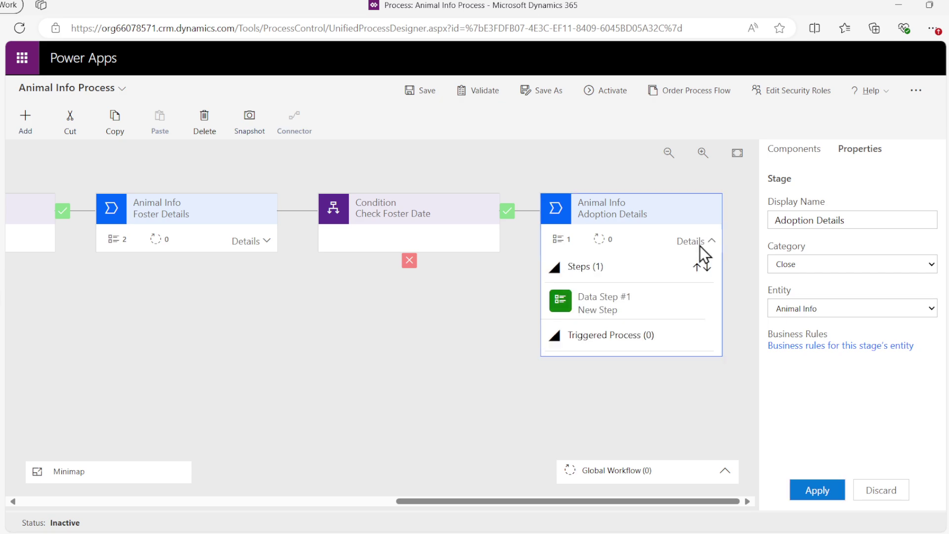
pyautogui.click(666, 311)
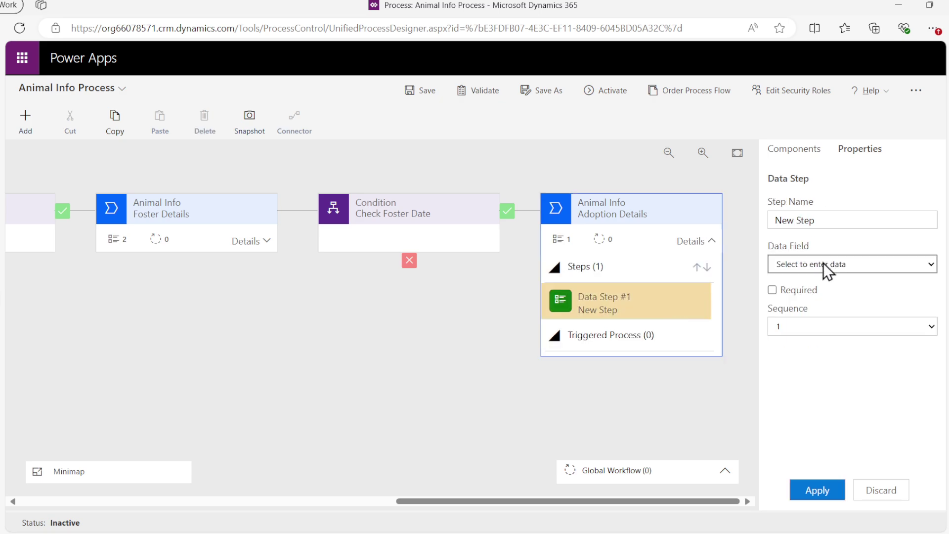
pyautogui.click(819, 295)
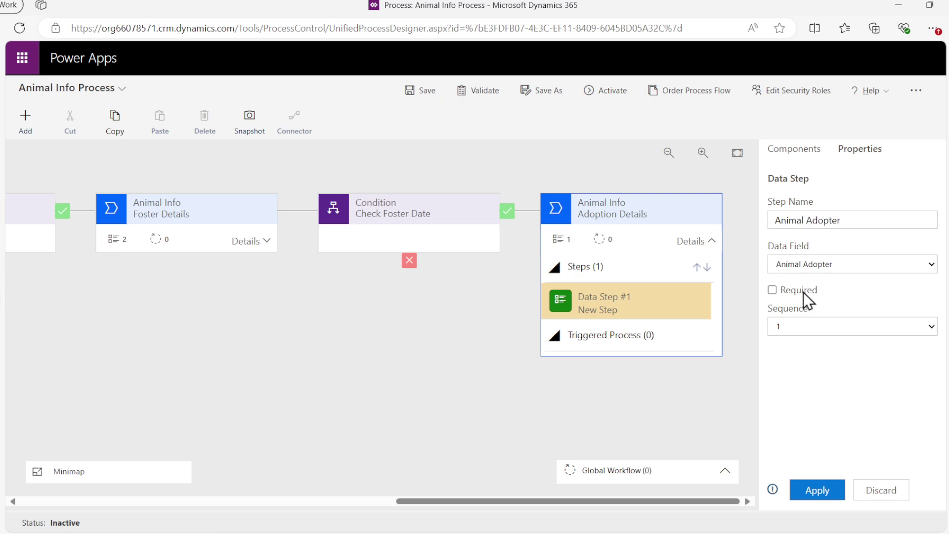
pyautogui.click(814, 487)
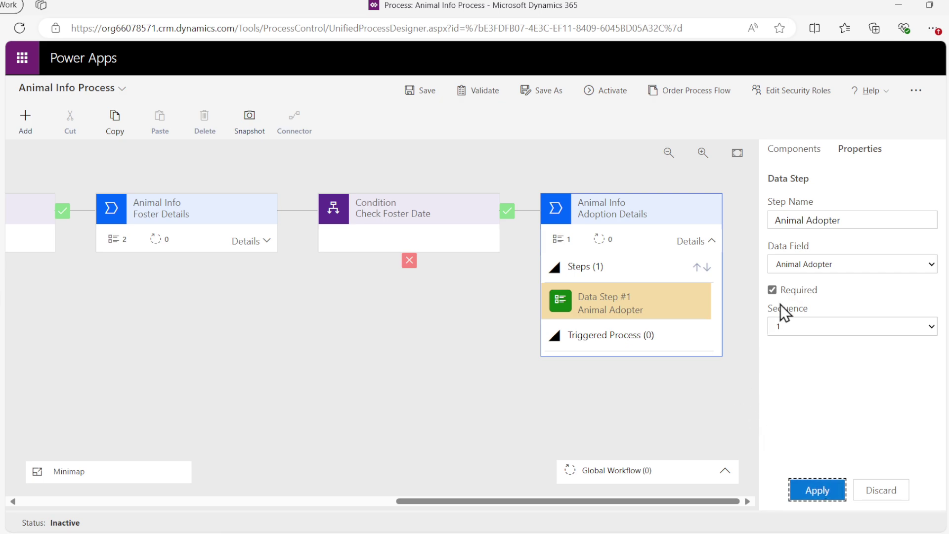
# Step: Add a second data step to the Adoption Details stage for the Animal Date of Adoption field and apply it
pyautogui.click(806, 152)
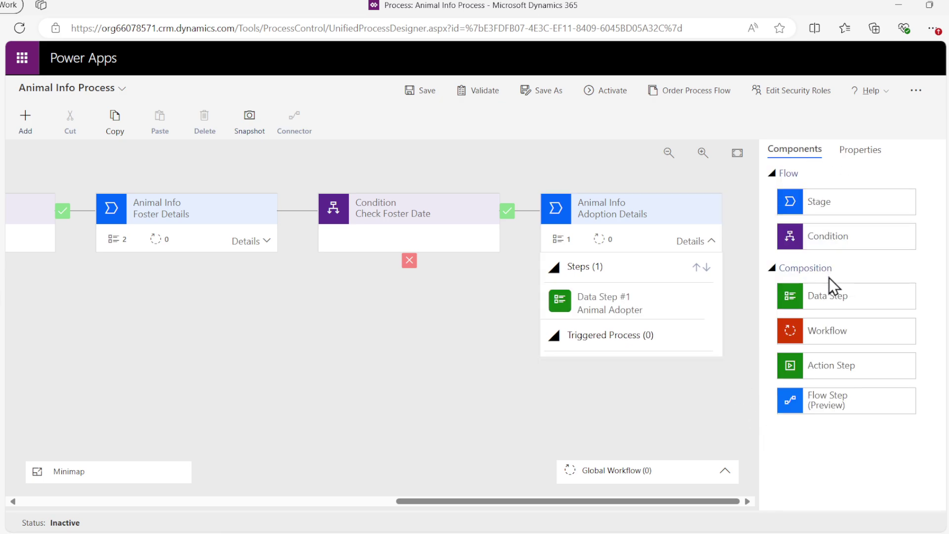
pyautogui.moveTo(829, 285); pyautogui.dragTo(634, 323)
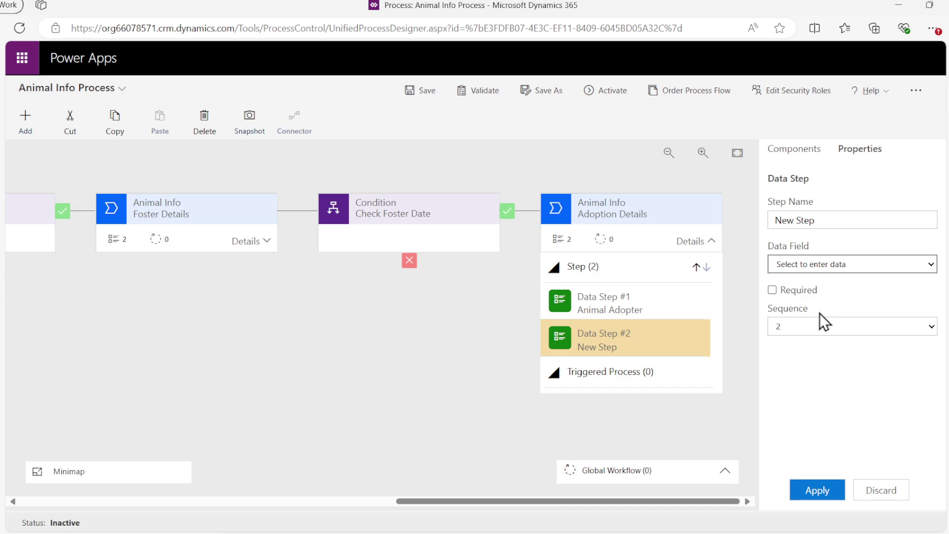
pyautogui.click(818, 333)
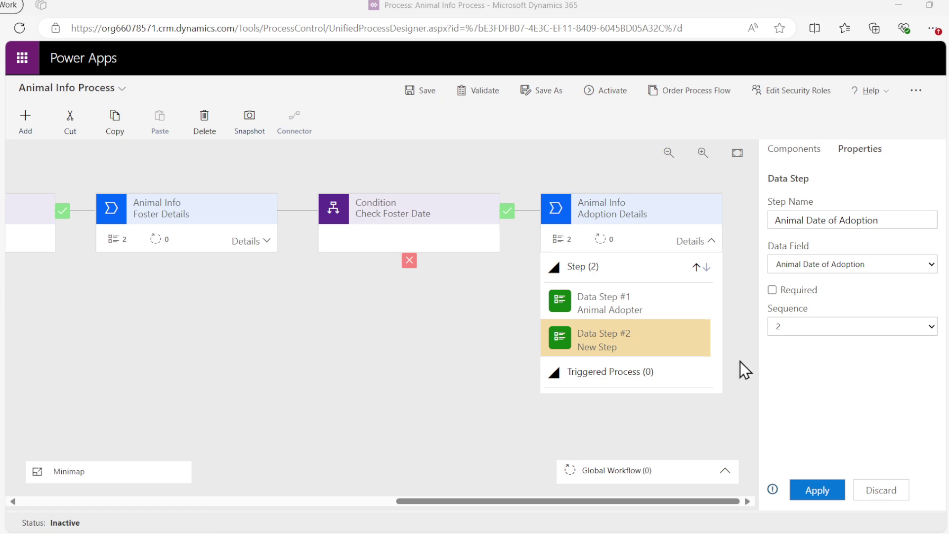
pyautogui.click(803, 487)
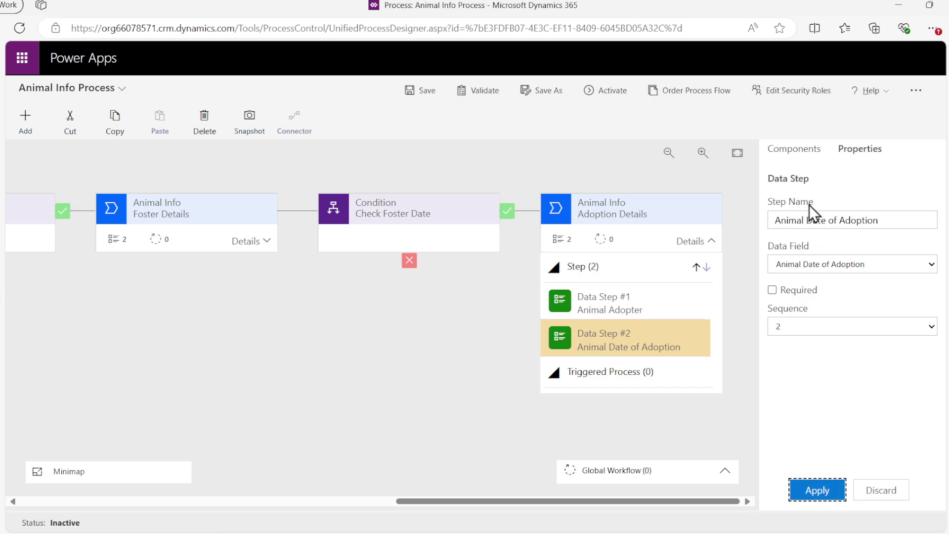
# Step: Add a third data step to the Adoption Details stage for the Animal Forever Family Story field, apply it and save the process
pyautogui.click(798, 151)
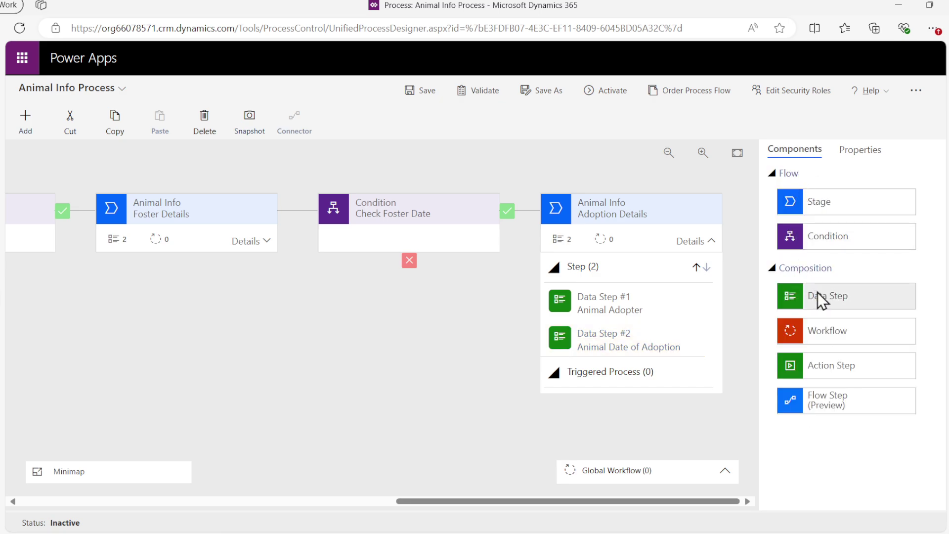
pyautogui.moveTo(831, 296); pyautogui.dragTo(642, 354)
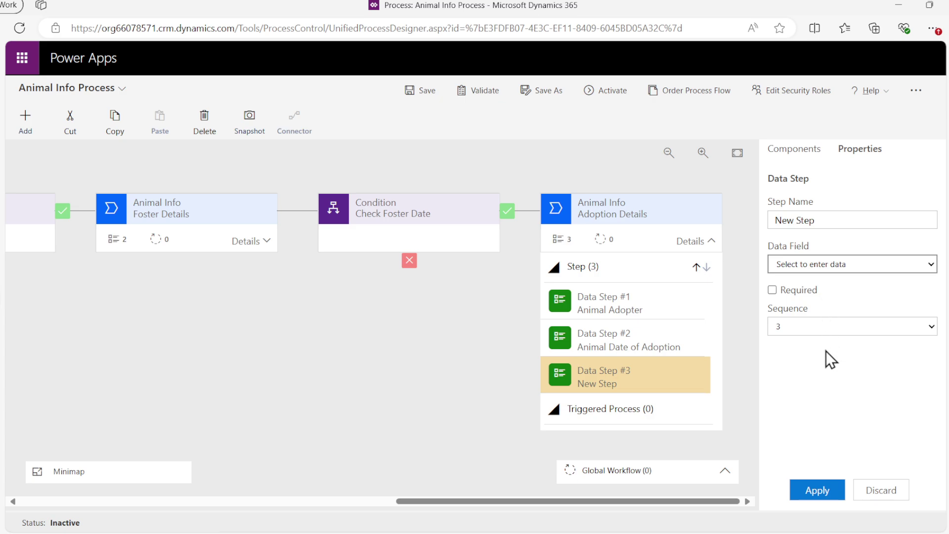
pyautogui.click(828, 370)
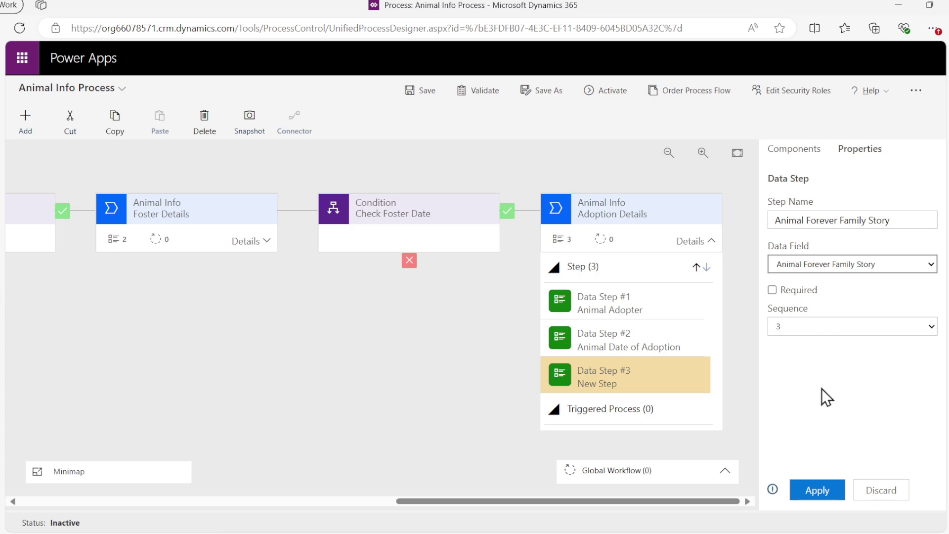
pyautogui.click(808, 489)
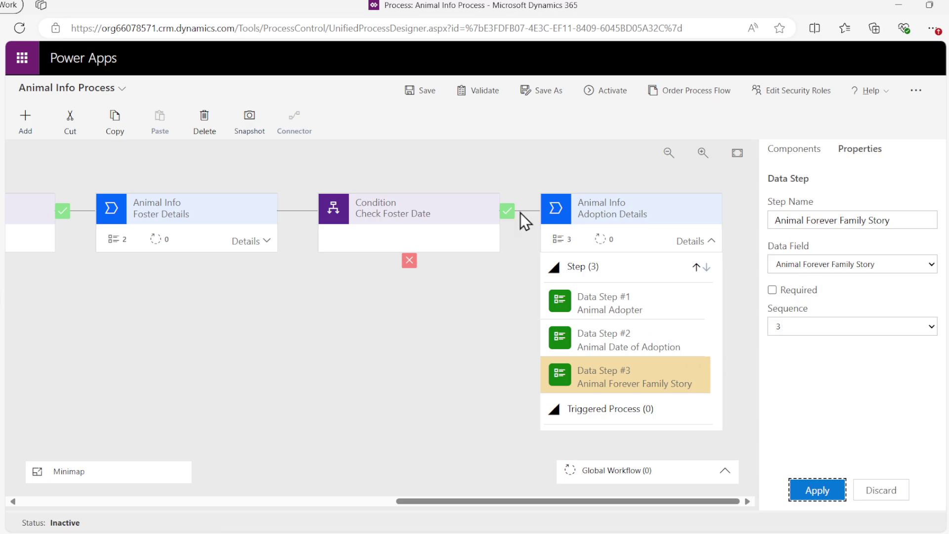
pyautogui.click(425, 94)
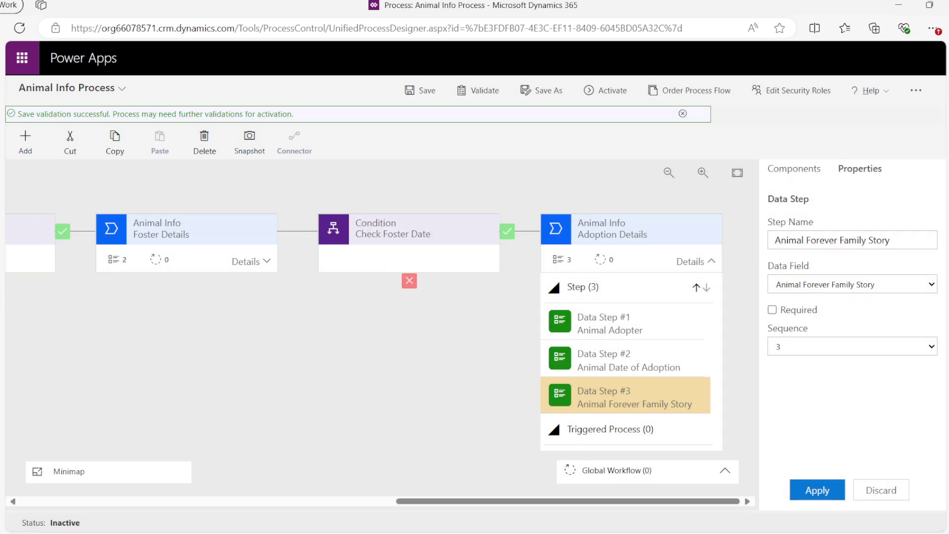
# Step: Activate the Animal Info Process and confirm the activation
pyautogui.click(599, 90)
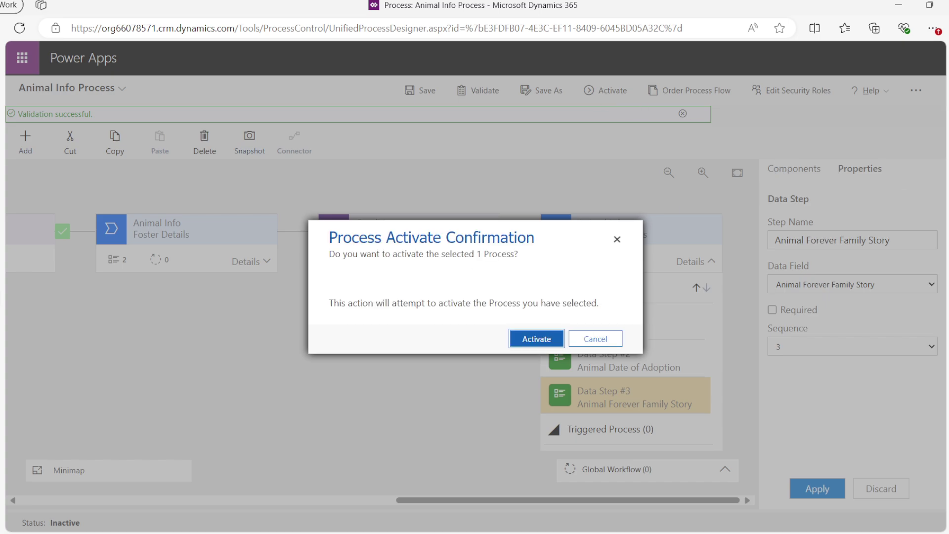
pyautogui.click(544, 342)
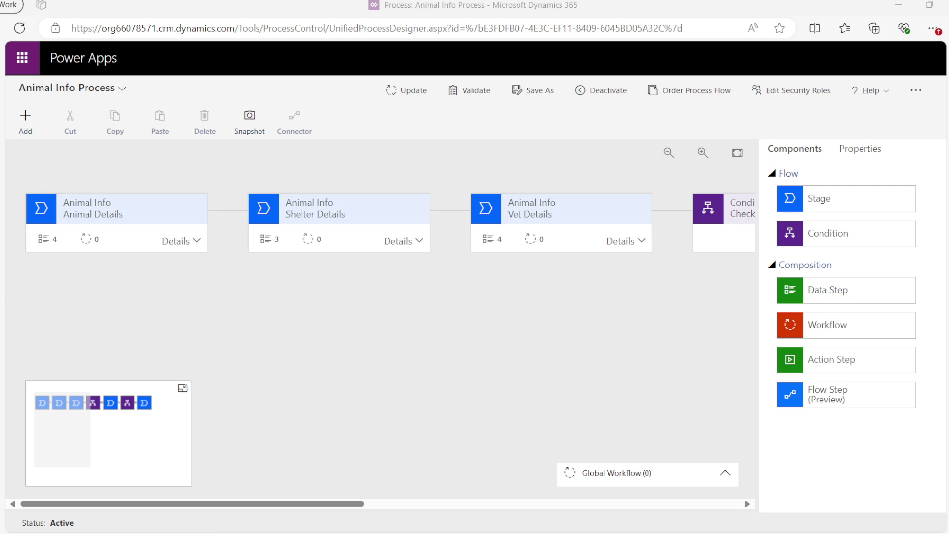
pyautogui.click(600, 90)
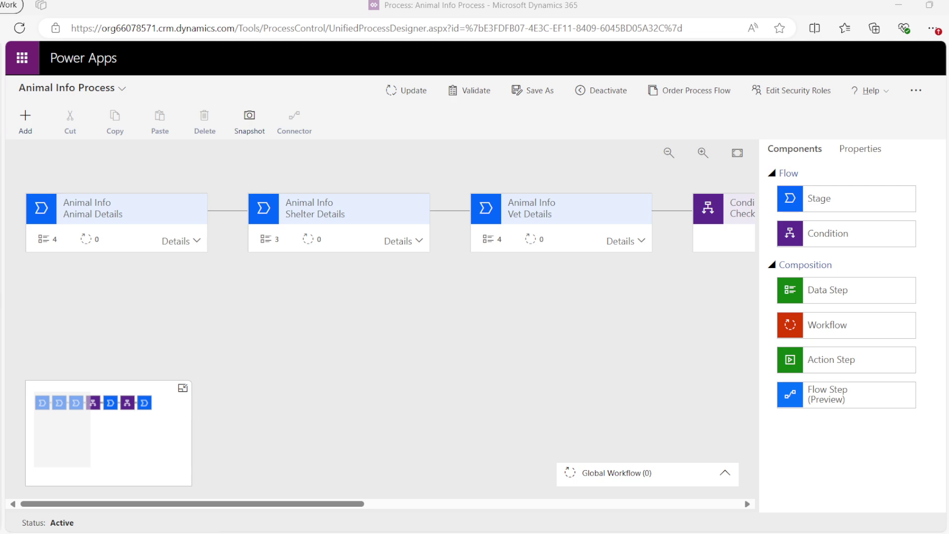
# Step: Close the process designer, finish the process creation in the solution and view the solution's Processes
pyautogui.moveTo(1, 273)
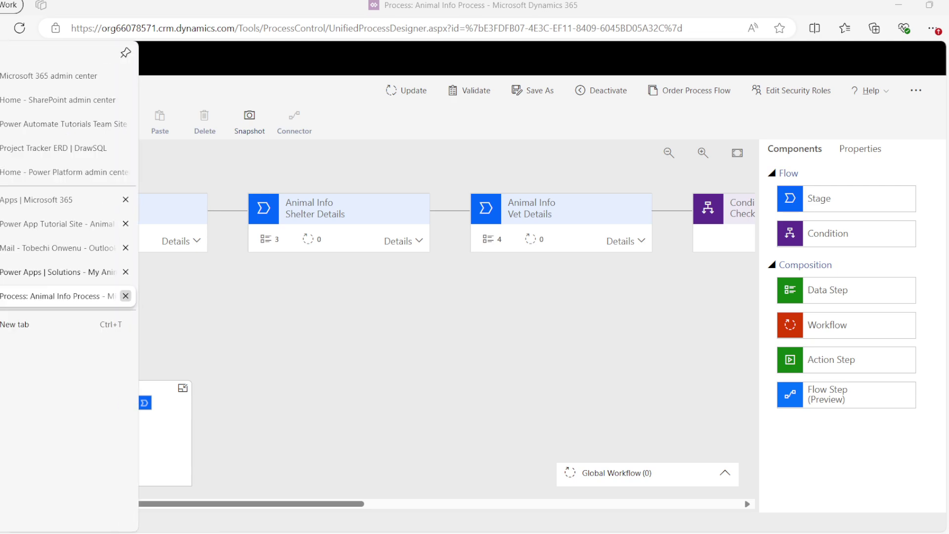
pyautogui.click(125, 296)
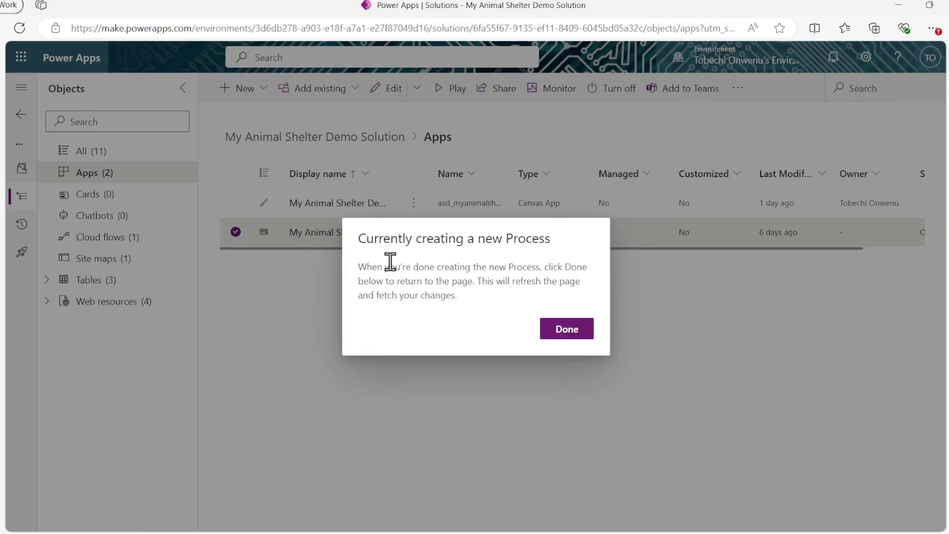
pyautogui.click(555, 331)
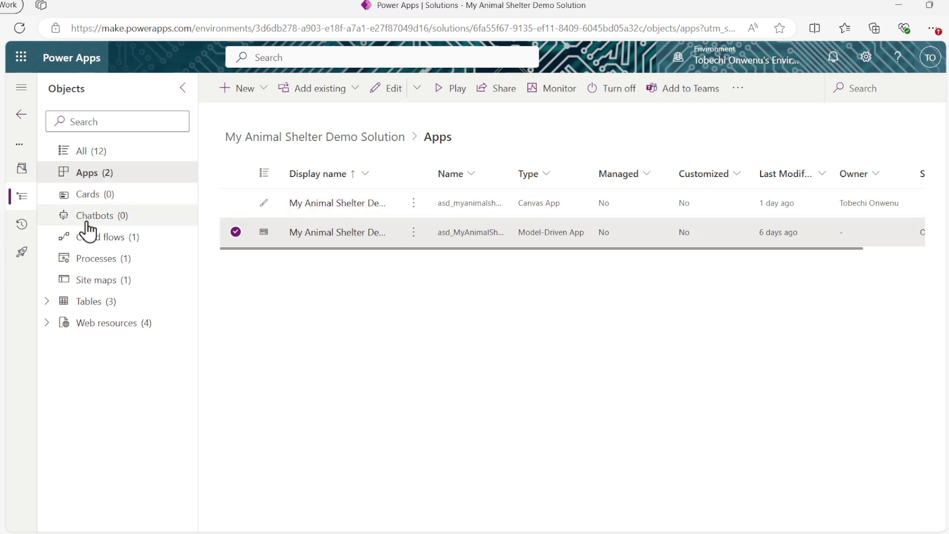
pyautogui.click(87, 260)
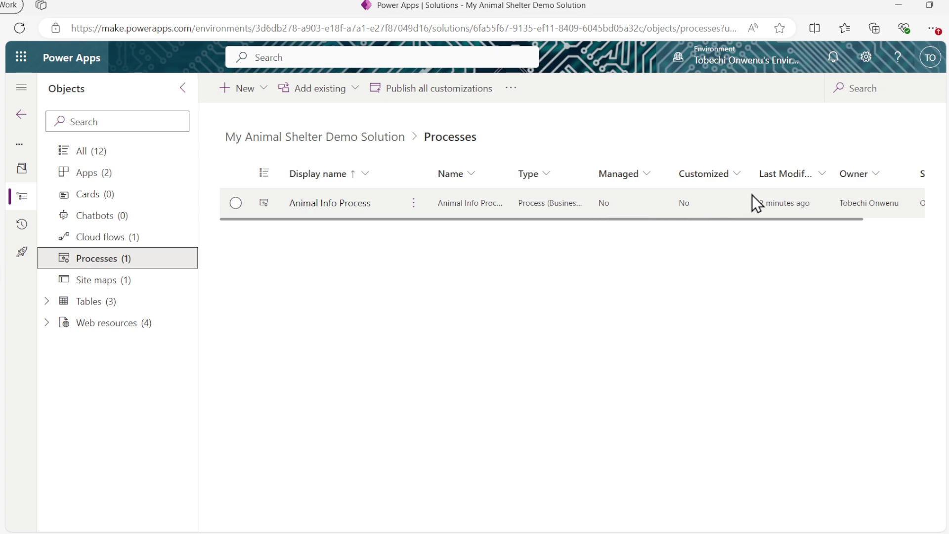
pyautogui.moveTo(741, 221); pyautogui.dragTo(526, 227)
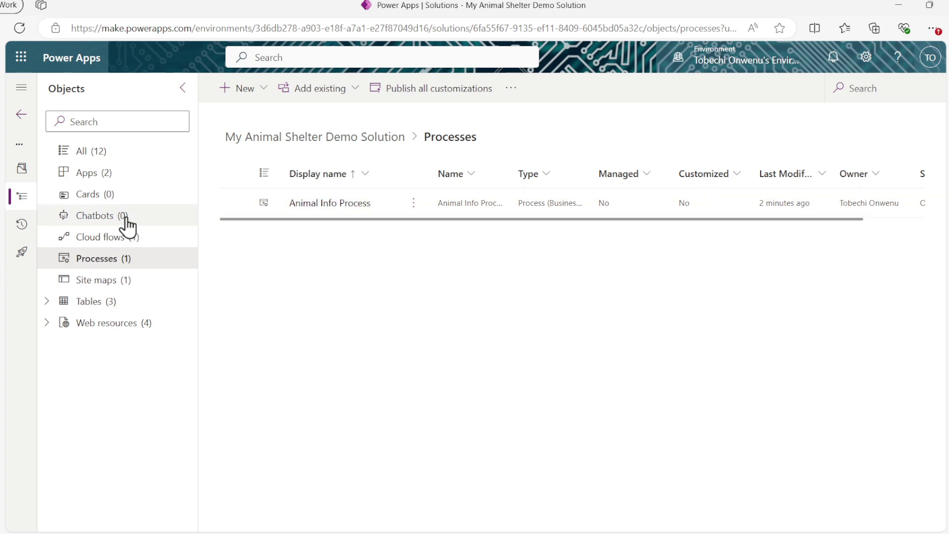
# Step: Open the My Animal Shelter Demo App (Model Driven) for editing, publish it and play it
pyautogui.click(101, 174)
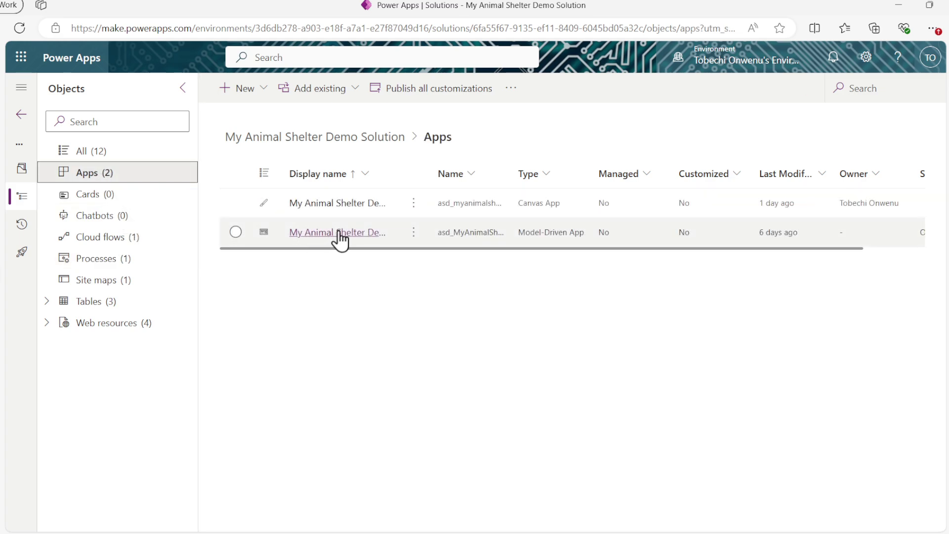
pyautogui.click(340, 234)
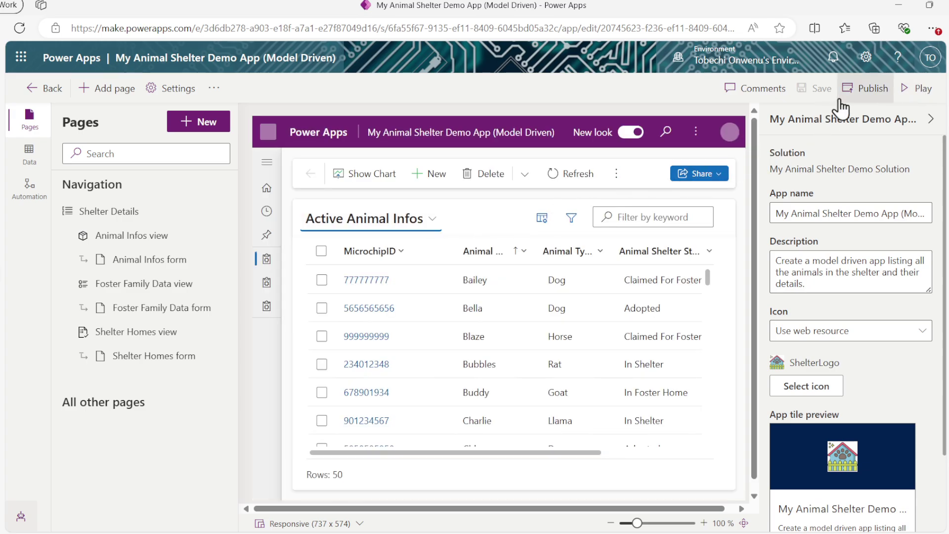
pyautogui.click(853, 91)
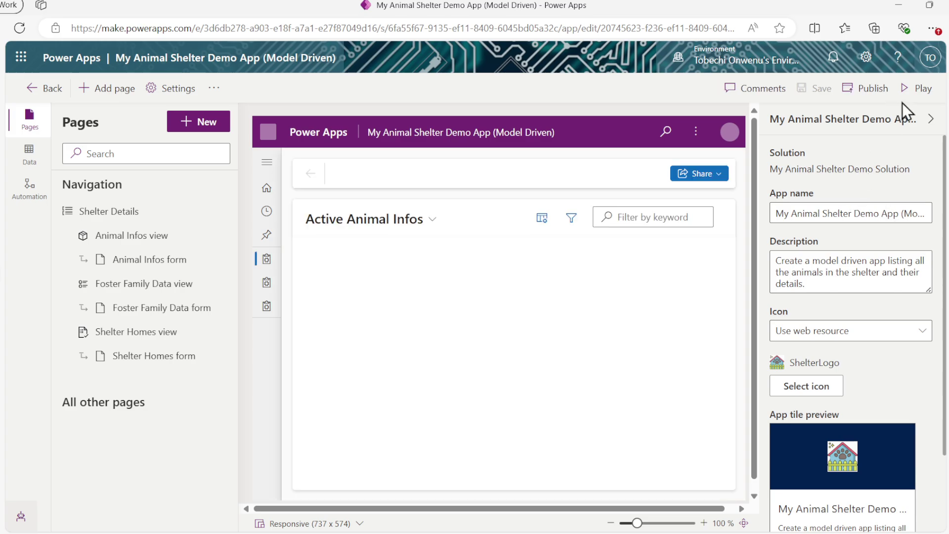
pyautogui.click(917, 89)
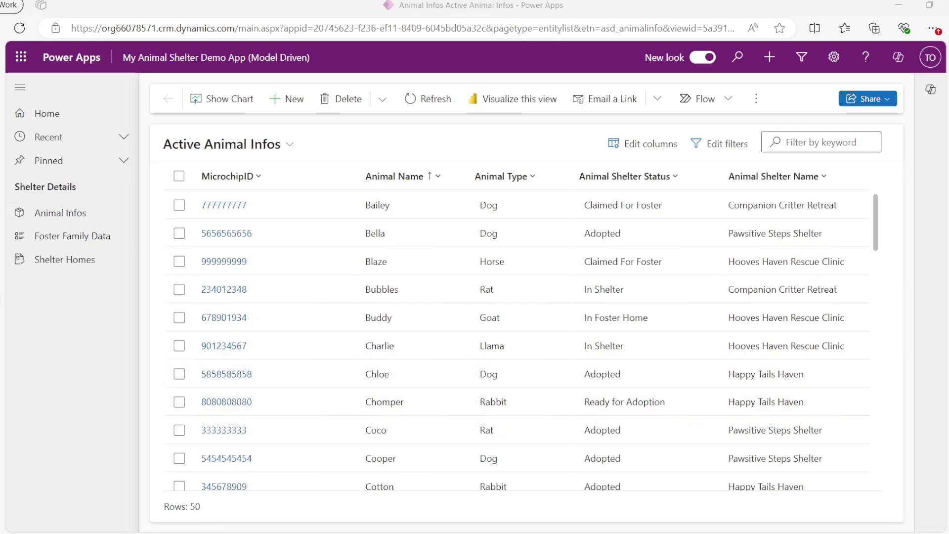
# Step: Start a new Animal Info record from the Active Animal Infos view
pyautogui.click(286, 102)
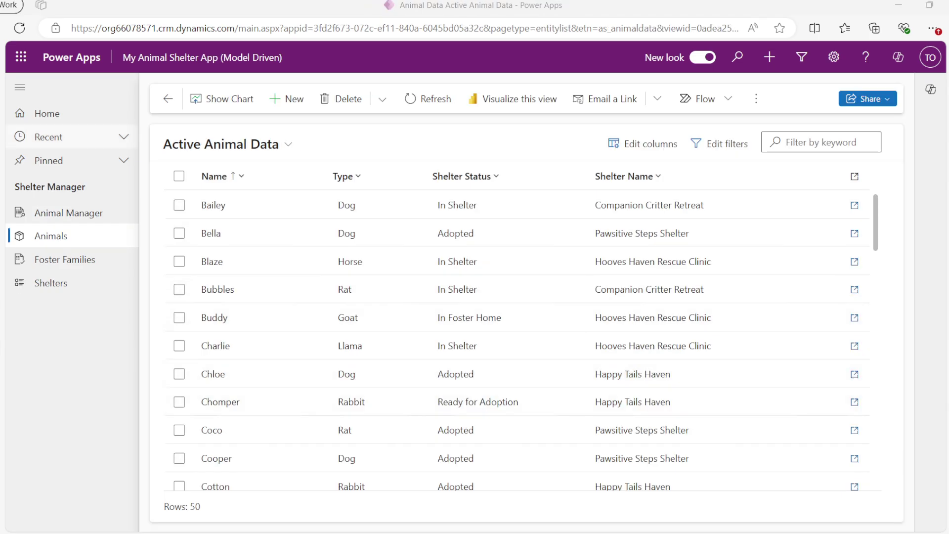
# Step: View the Animal Manager page of My Animal Shelter App (Model Driven) and preview it in the app designer at Tablet (1024 x 768) and Desktop (1920 x 1080)
pyautogui.click(61, 215)
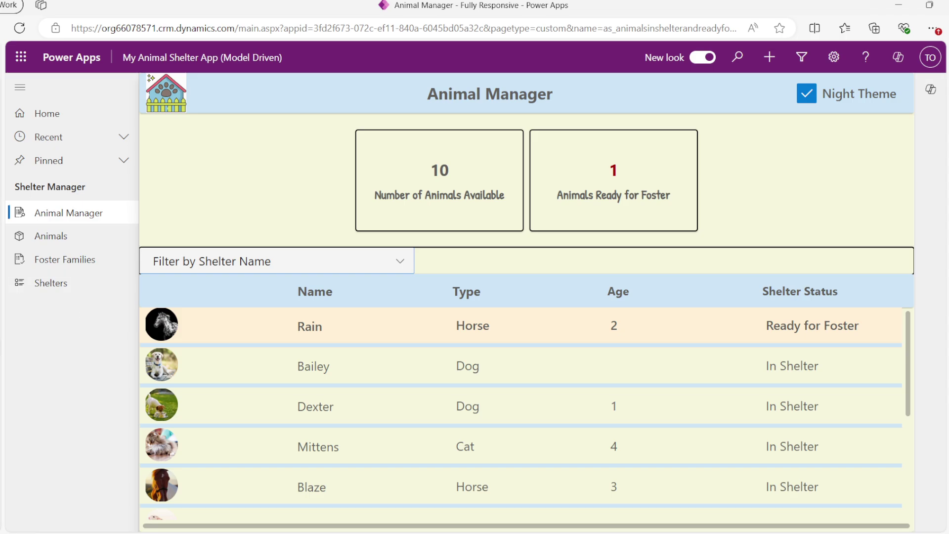
pyautogui.click(15, 321)
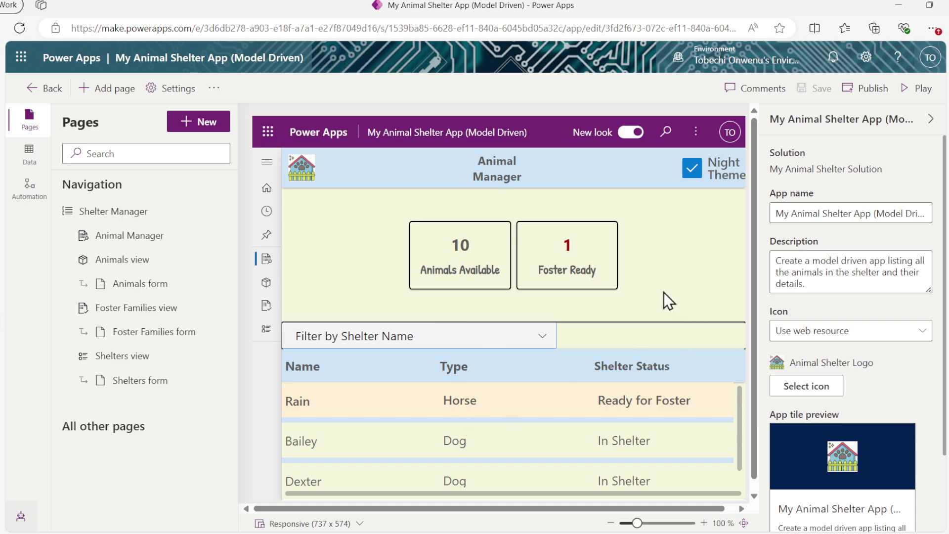
pyautogui.click(930, 119)
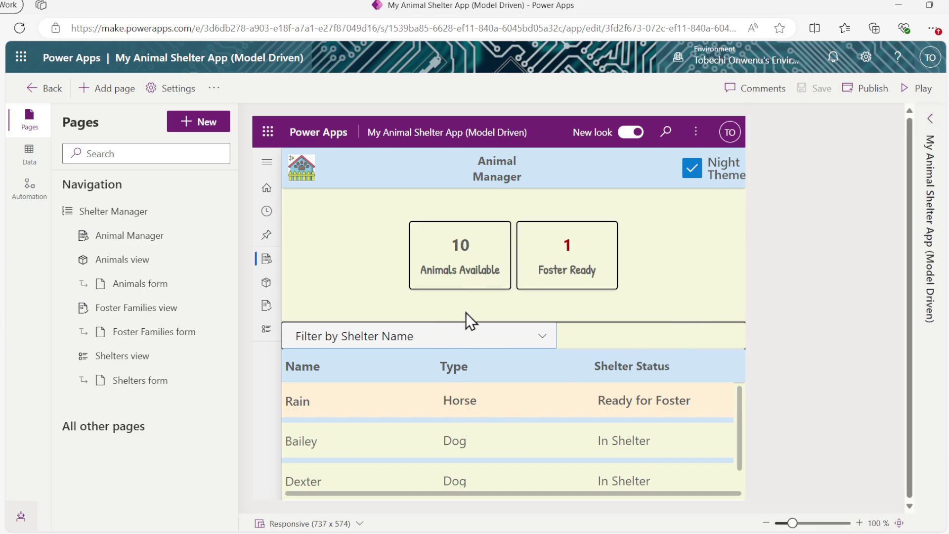
pyautogui.click(332, 525)
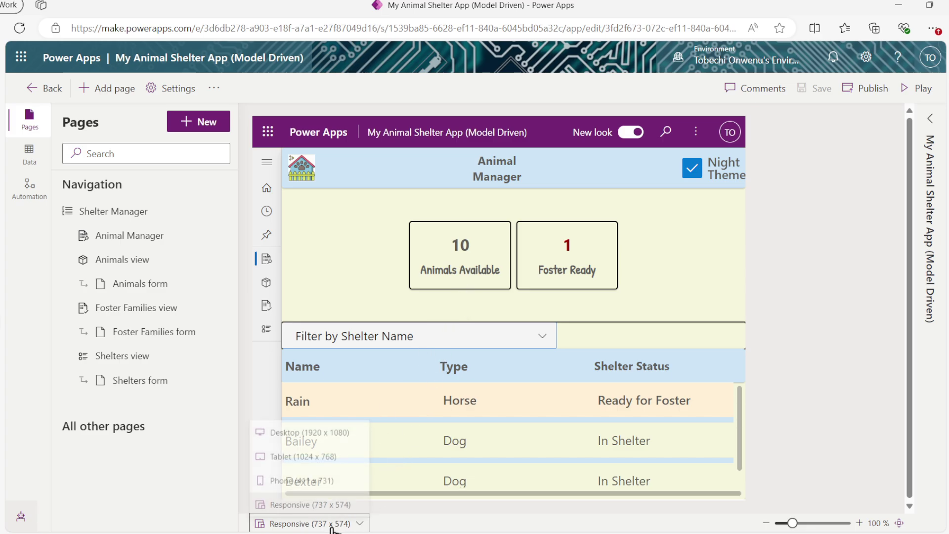
pyautogui.click(330, 454)
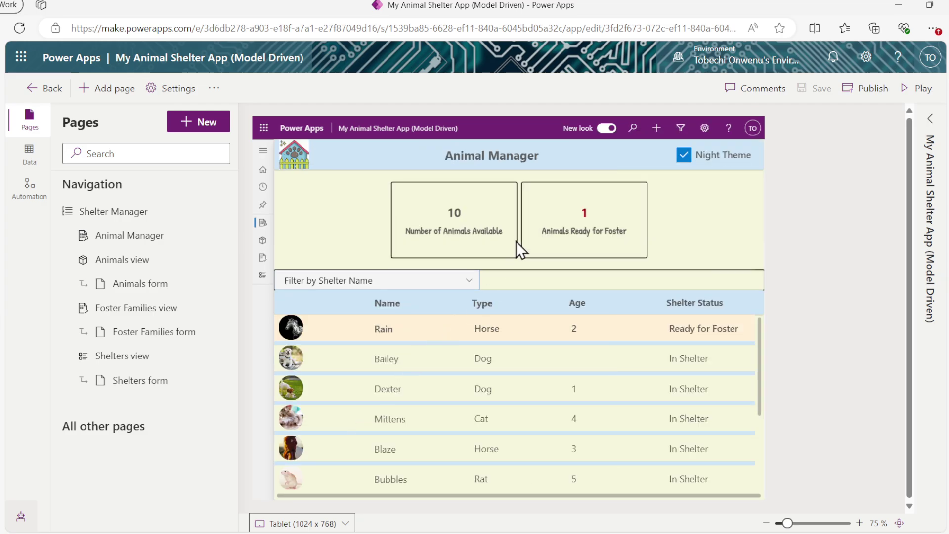
pyautogui.click(334, 523)
pyautogui.click(336, 435)
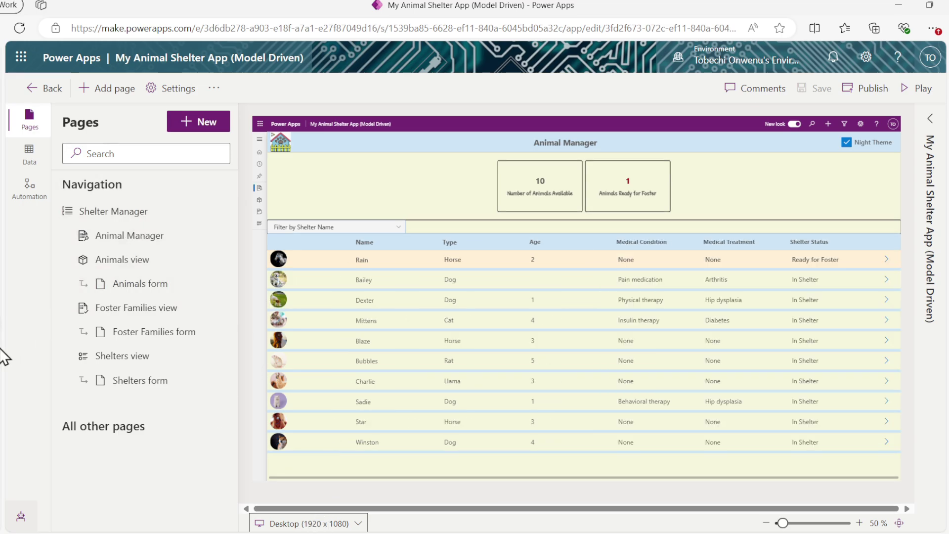
# Step: View the Animals list in the running My Animal Shelter App (Model Driven) and return to the demo app's new Animal Info form
pyautogui.click(20, 341)
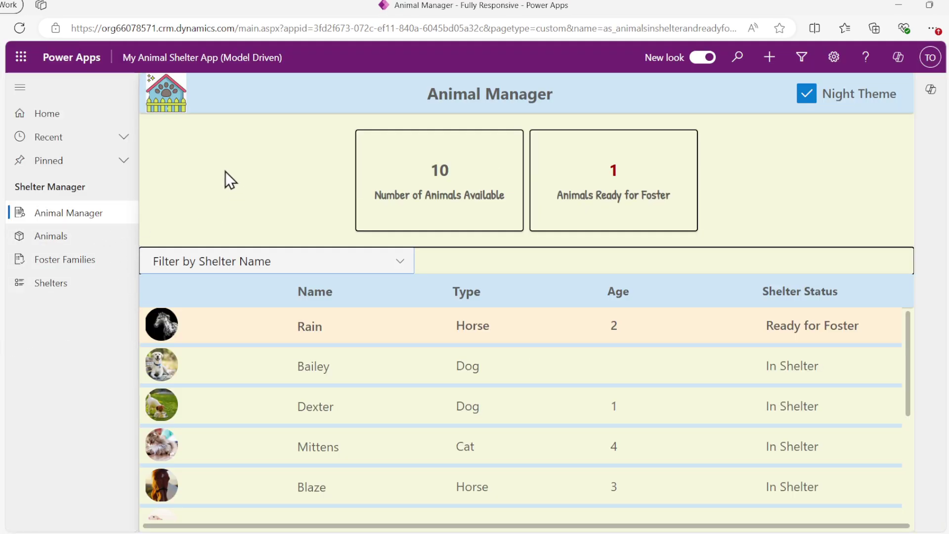
pyautogui.click(85, 240)
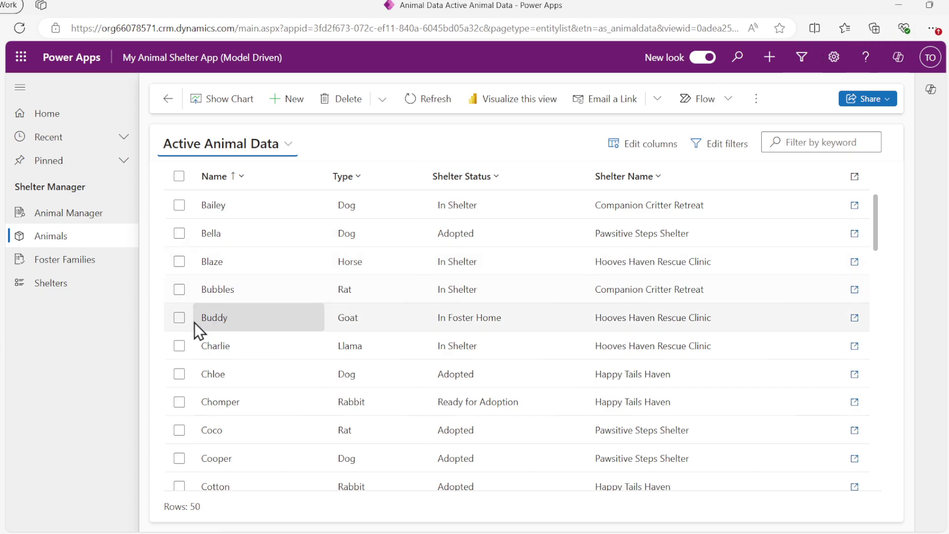
pyautogui.click(2, 302)
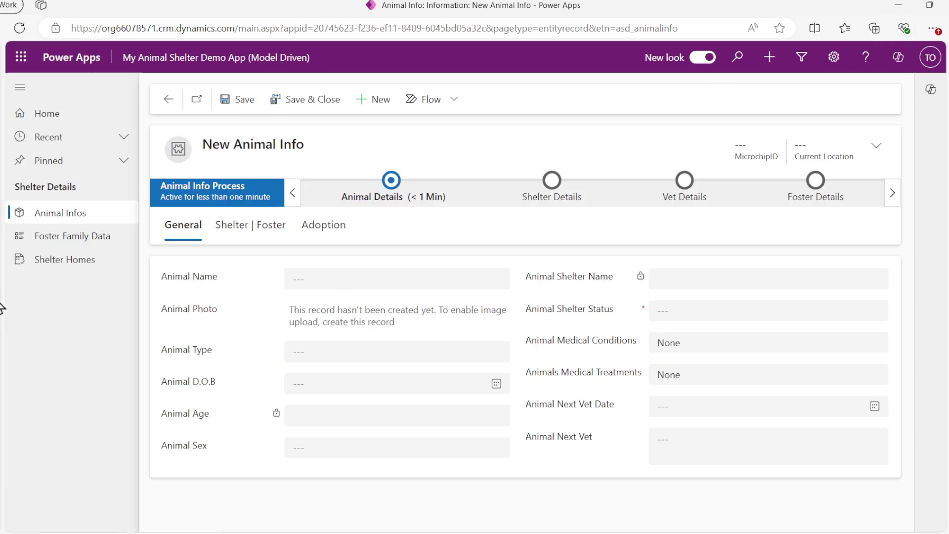